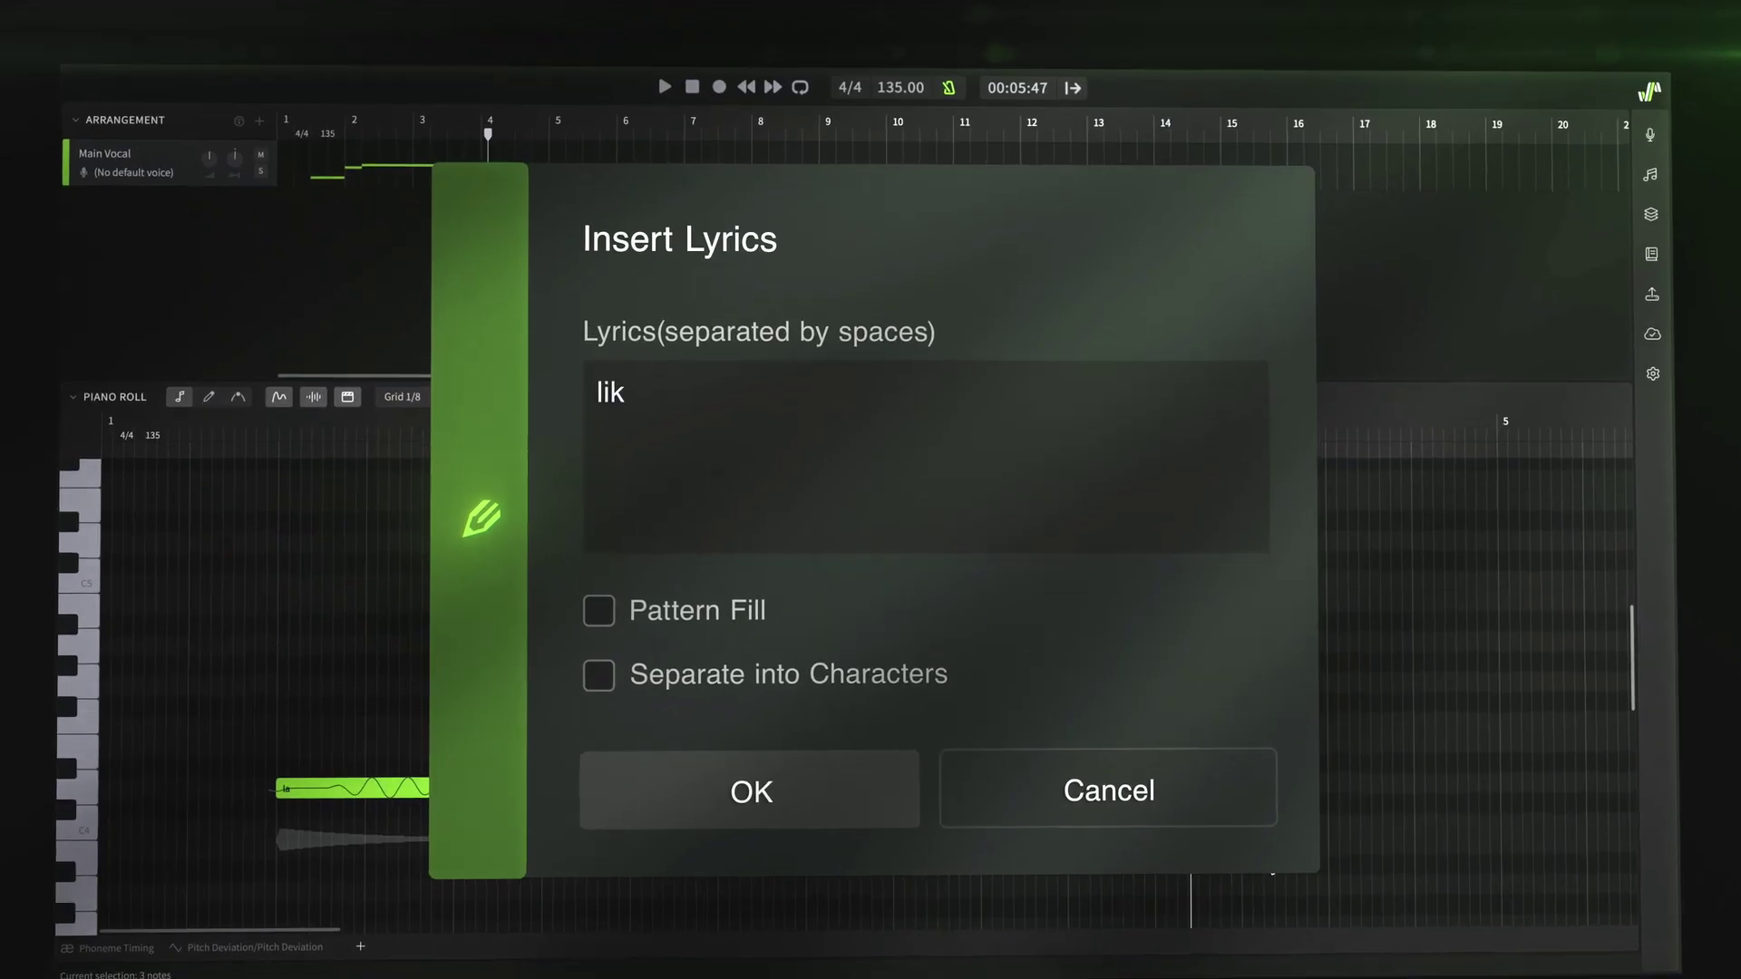
# Step: Load the Natalie 2 voice and confirm the first lyric, 'I'
pyautogui.write('e mirage')
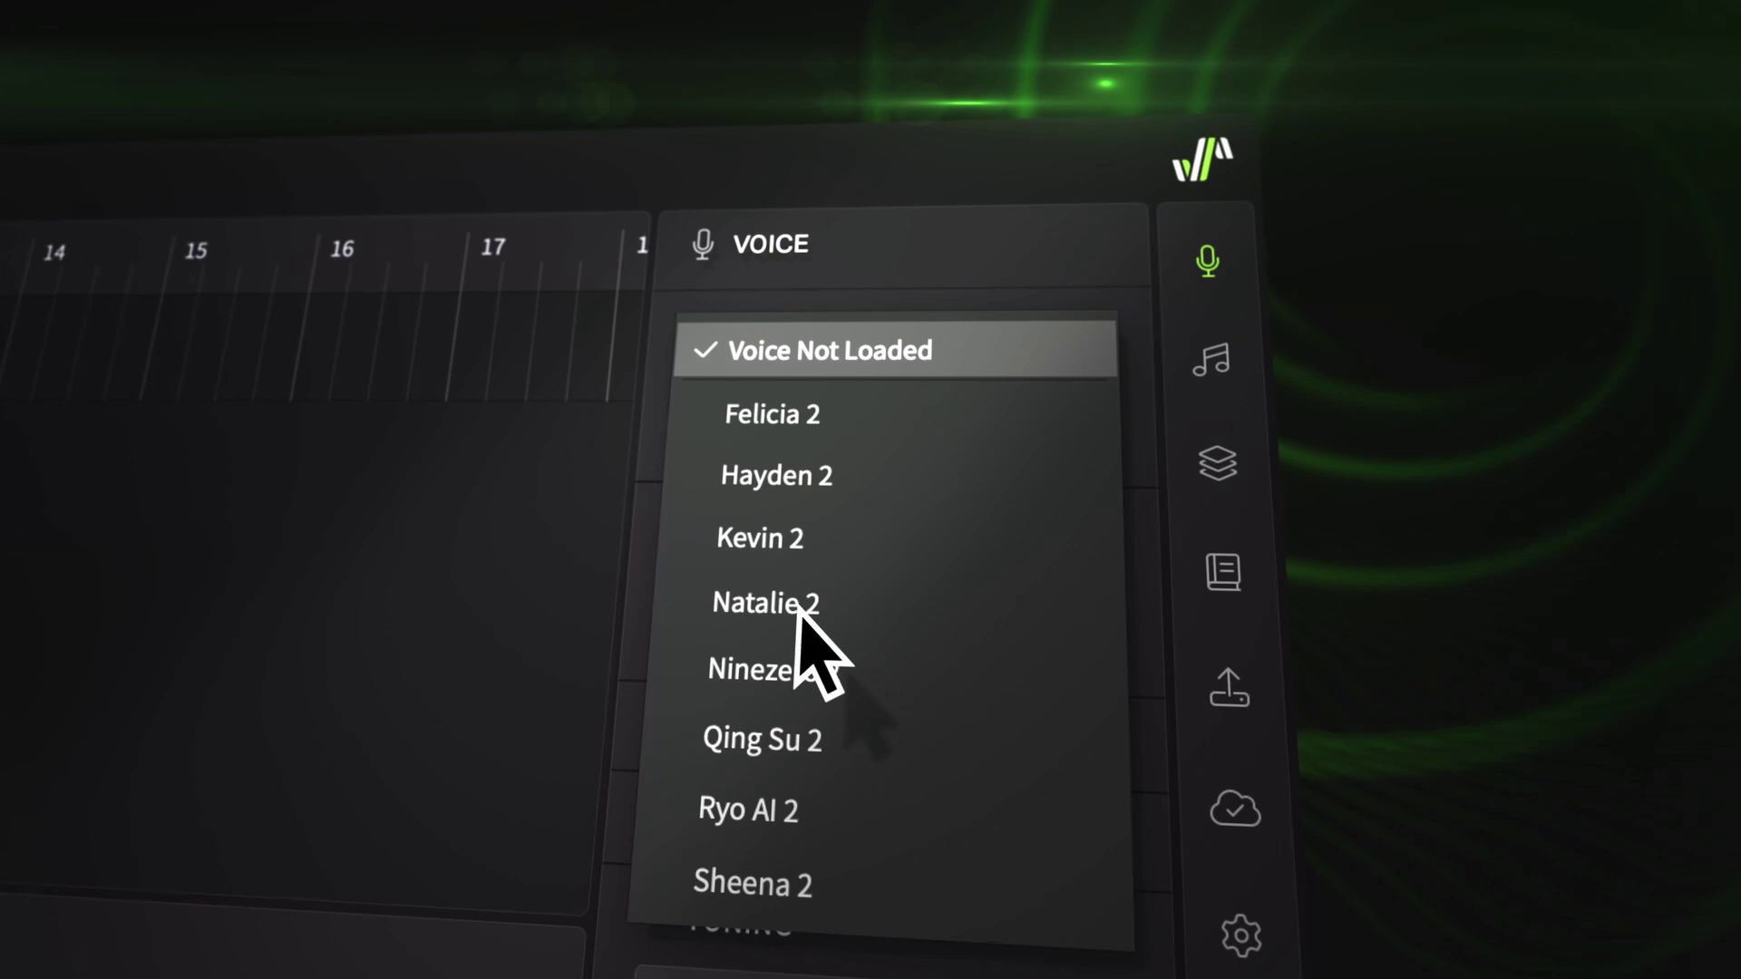
pyautogui.click(802, 606)
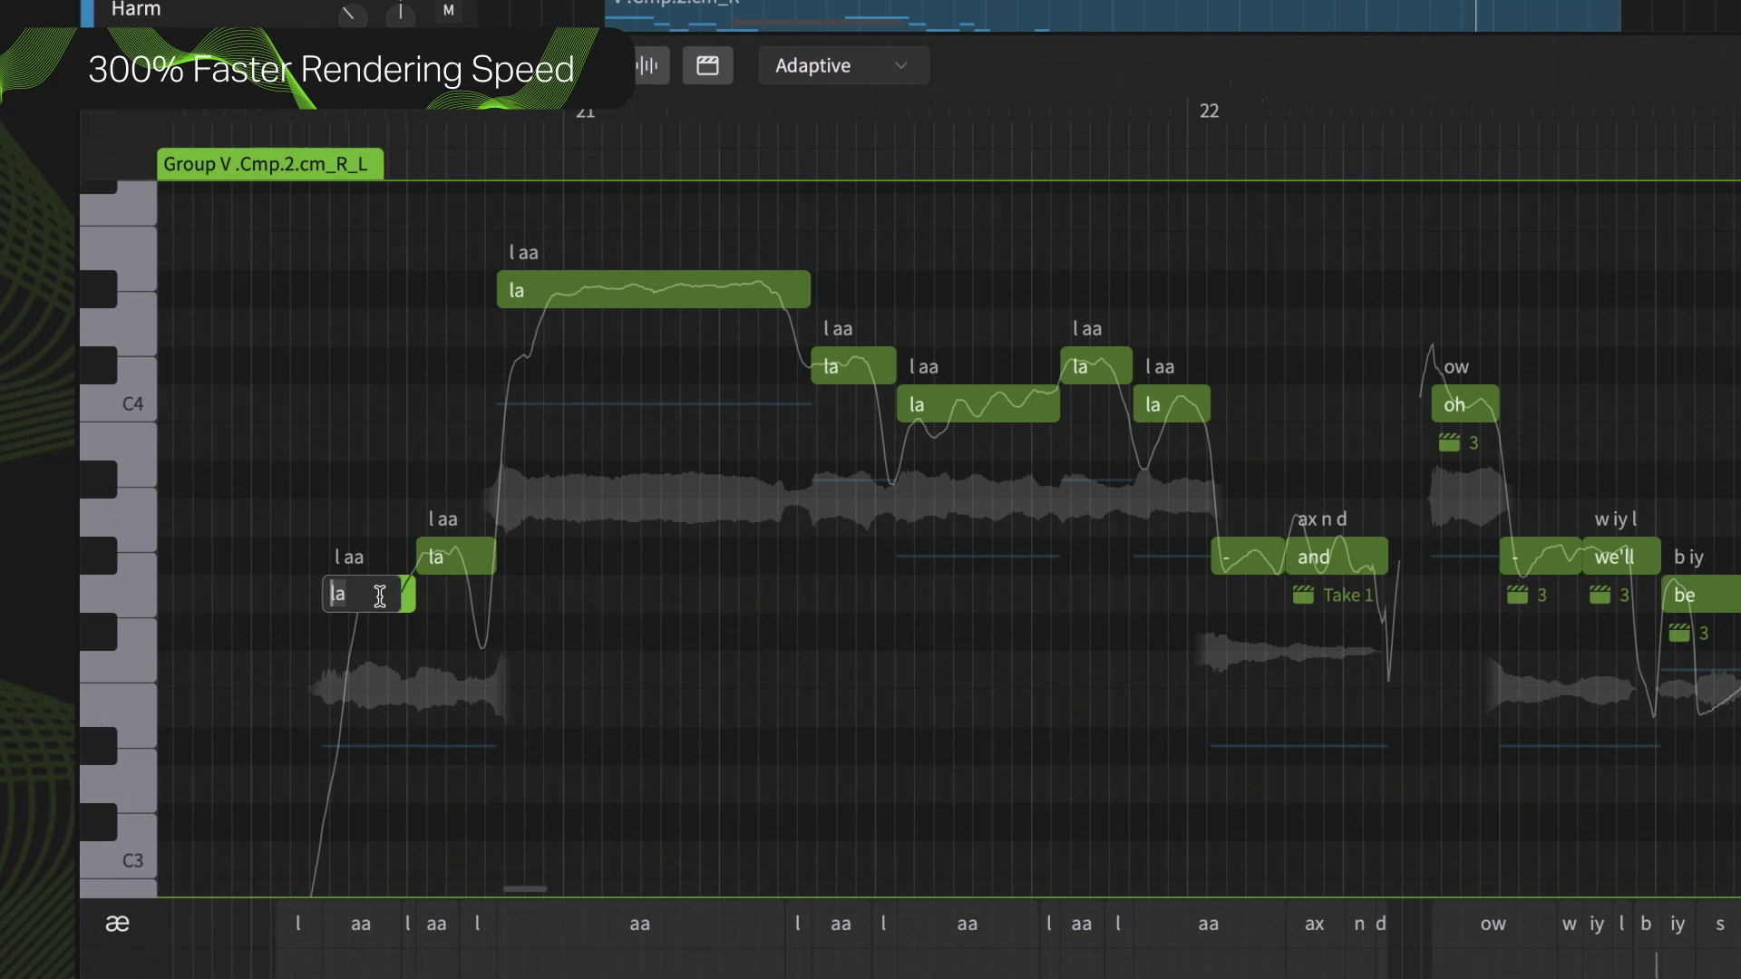
pyautogui.press('Tab')
# Step: Enter the remaining lyrics can't, leave, it, till, the, end on the following notes
pyautogui.write("can't")
pyautogui.press('Tab')
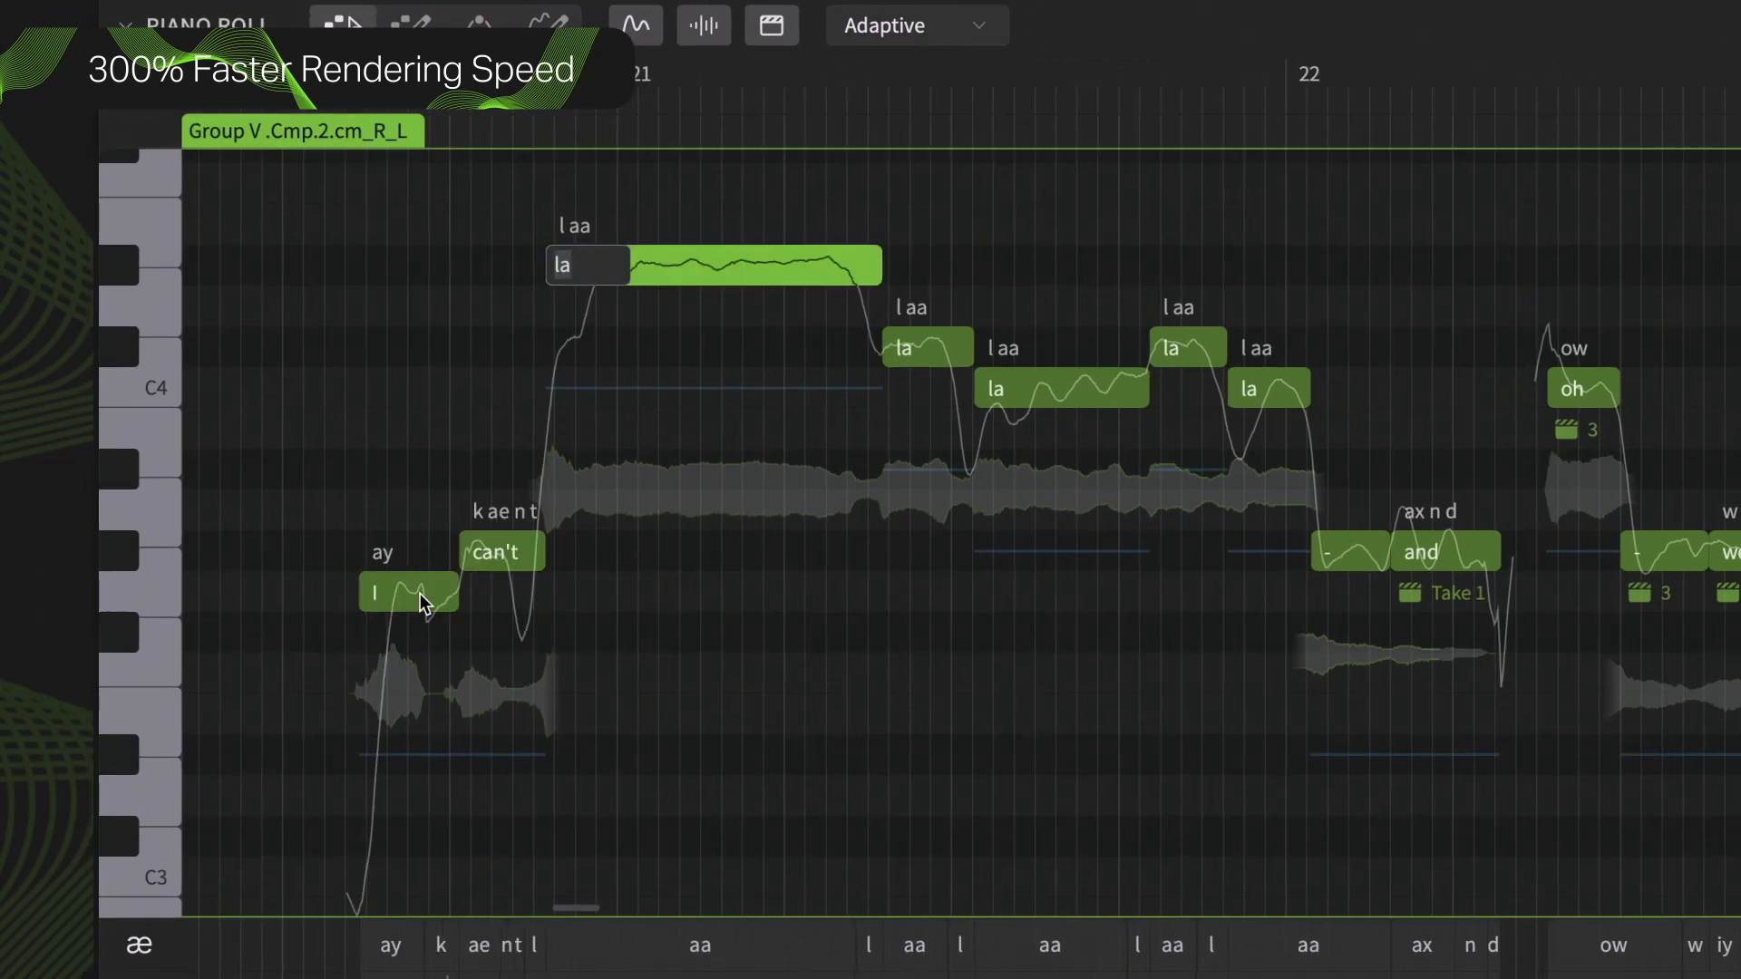
pyautogui.write('leave')
pyautogui.press('Tab')
pyautogui.write('it')
pyautogui.press('Tab')
pyautogui.write('till')
pyautogui.press('Tab')
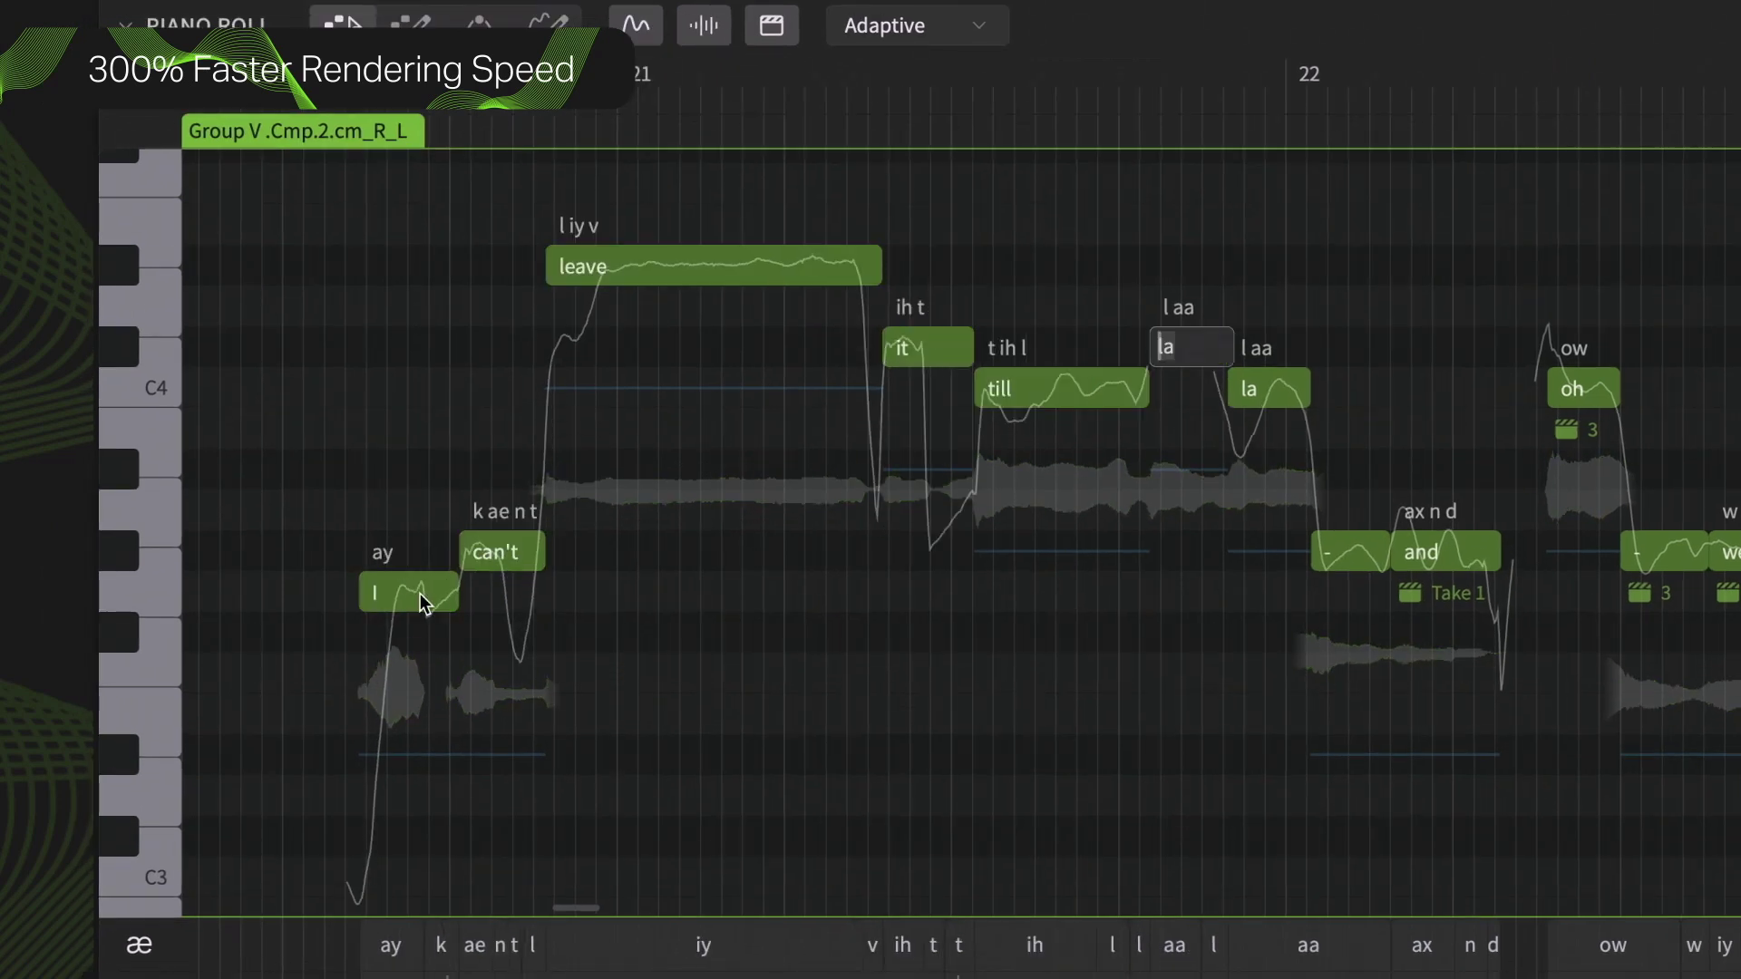
pyautogui.write('the')
pyautogui.press('Tab')
pyautogui.write('end')
pyautogui.press('Return')
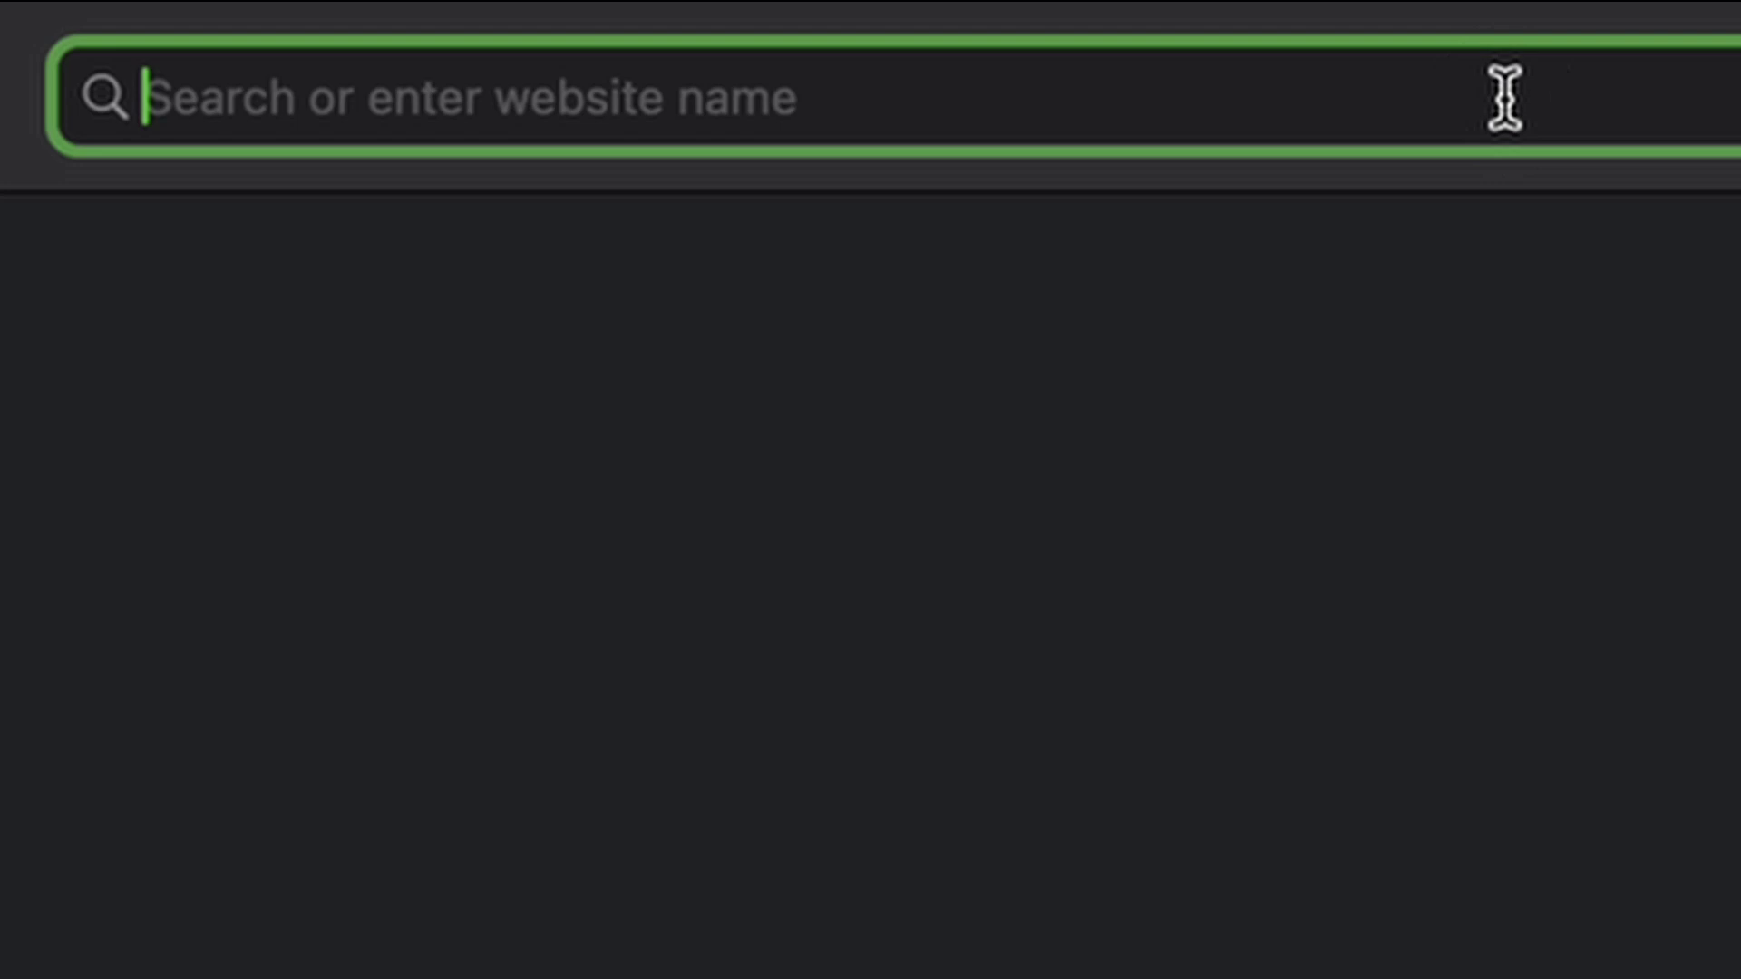
# Step: Go to dreamtonics.com and scroll down to the Free Trials download section
pyautogui.write('dreamtonics.com')
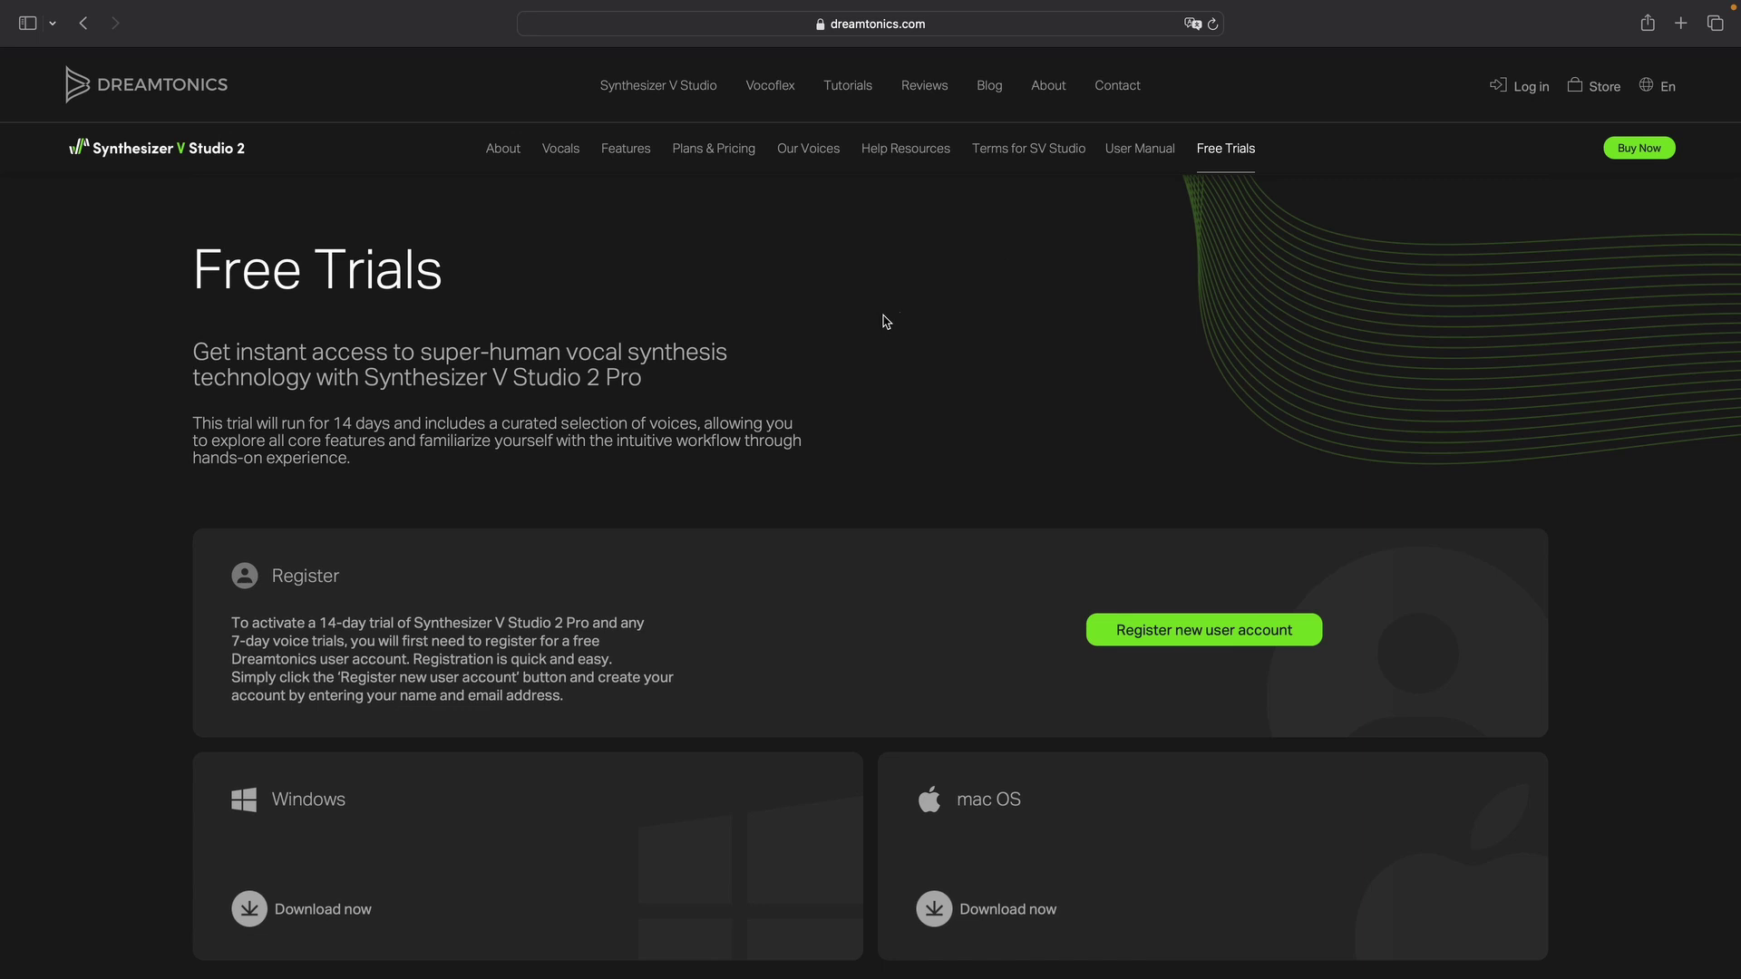
pyautogui.scroll(-2, 880, 327)
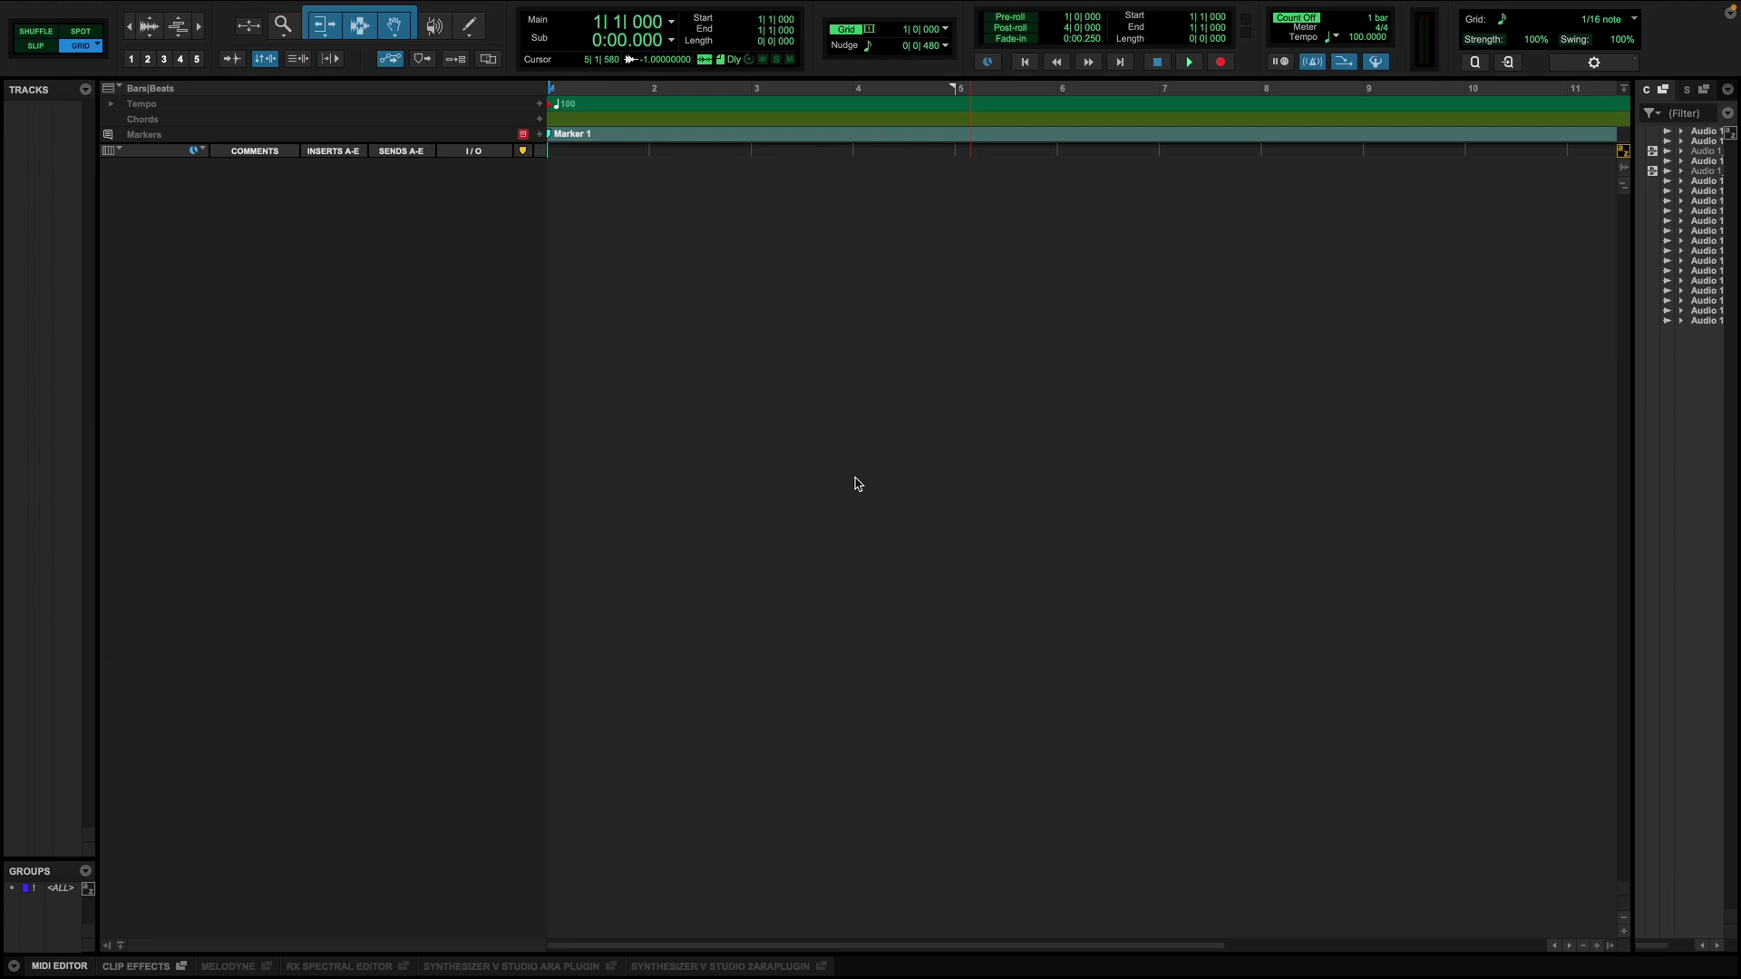
# Step: Add an armed Audio 1 track with Yamaha AG03MK2 input and record clip Audio 1_27
pyautogui.hotkey('ctrl', 'z')
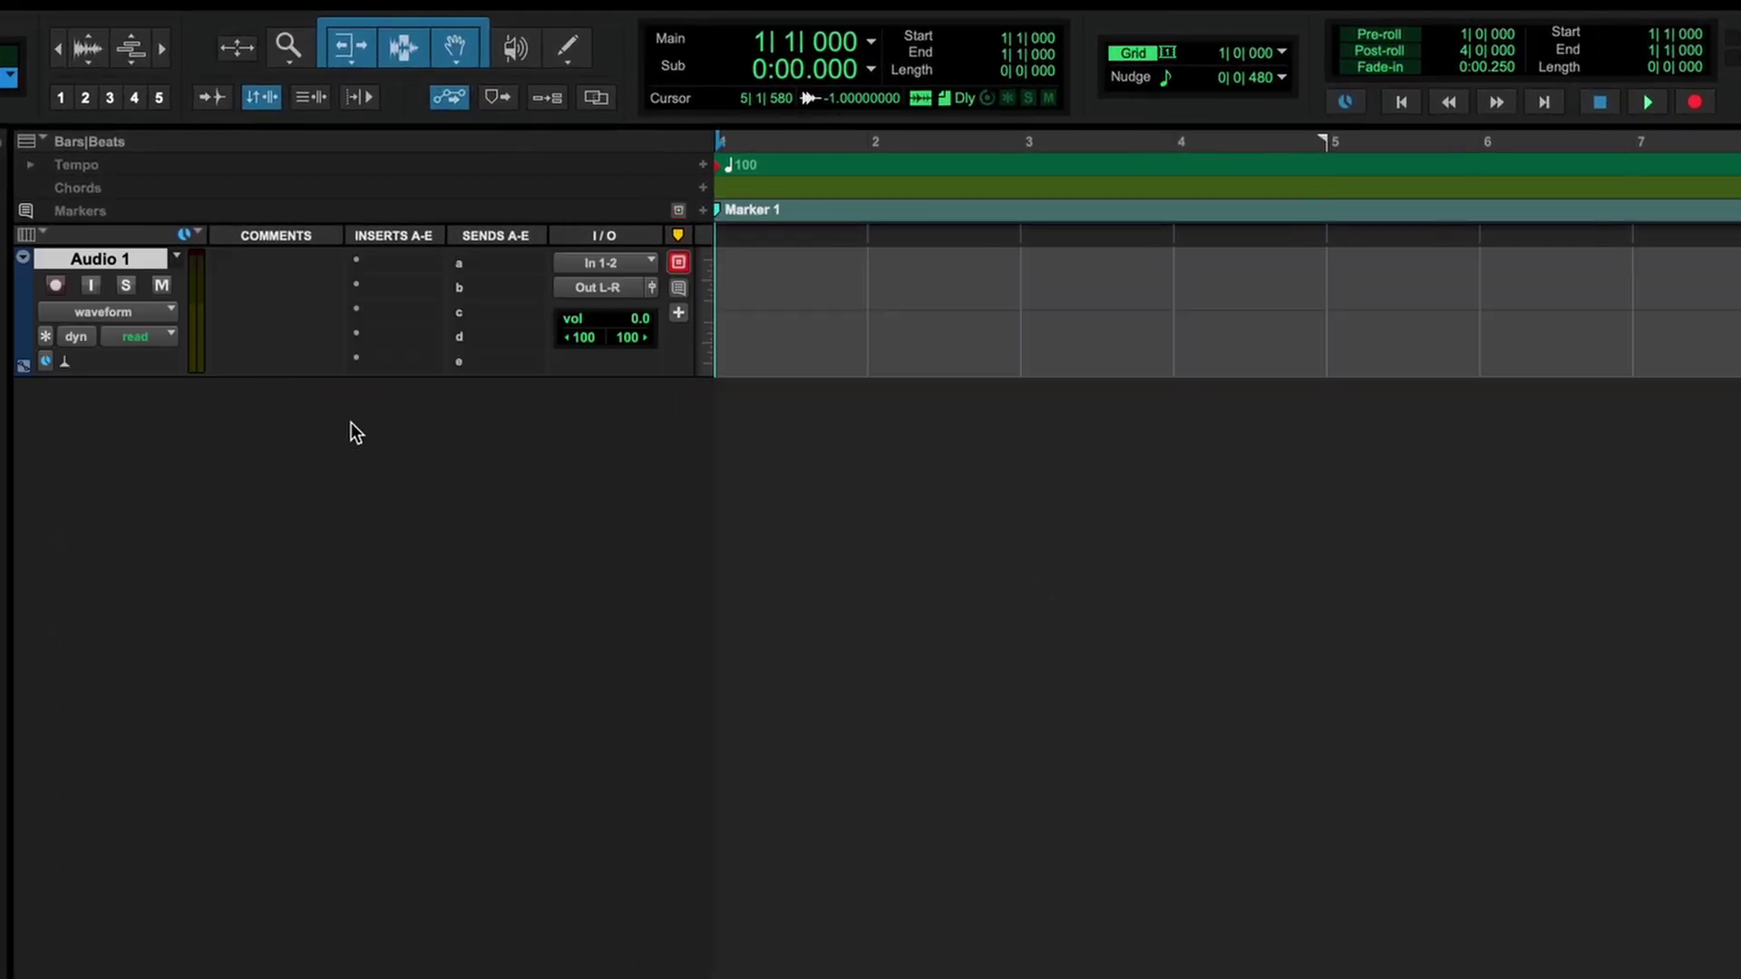
pyautogui.click(57, 287)
pyautogui.click(591, 264)
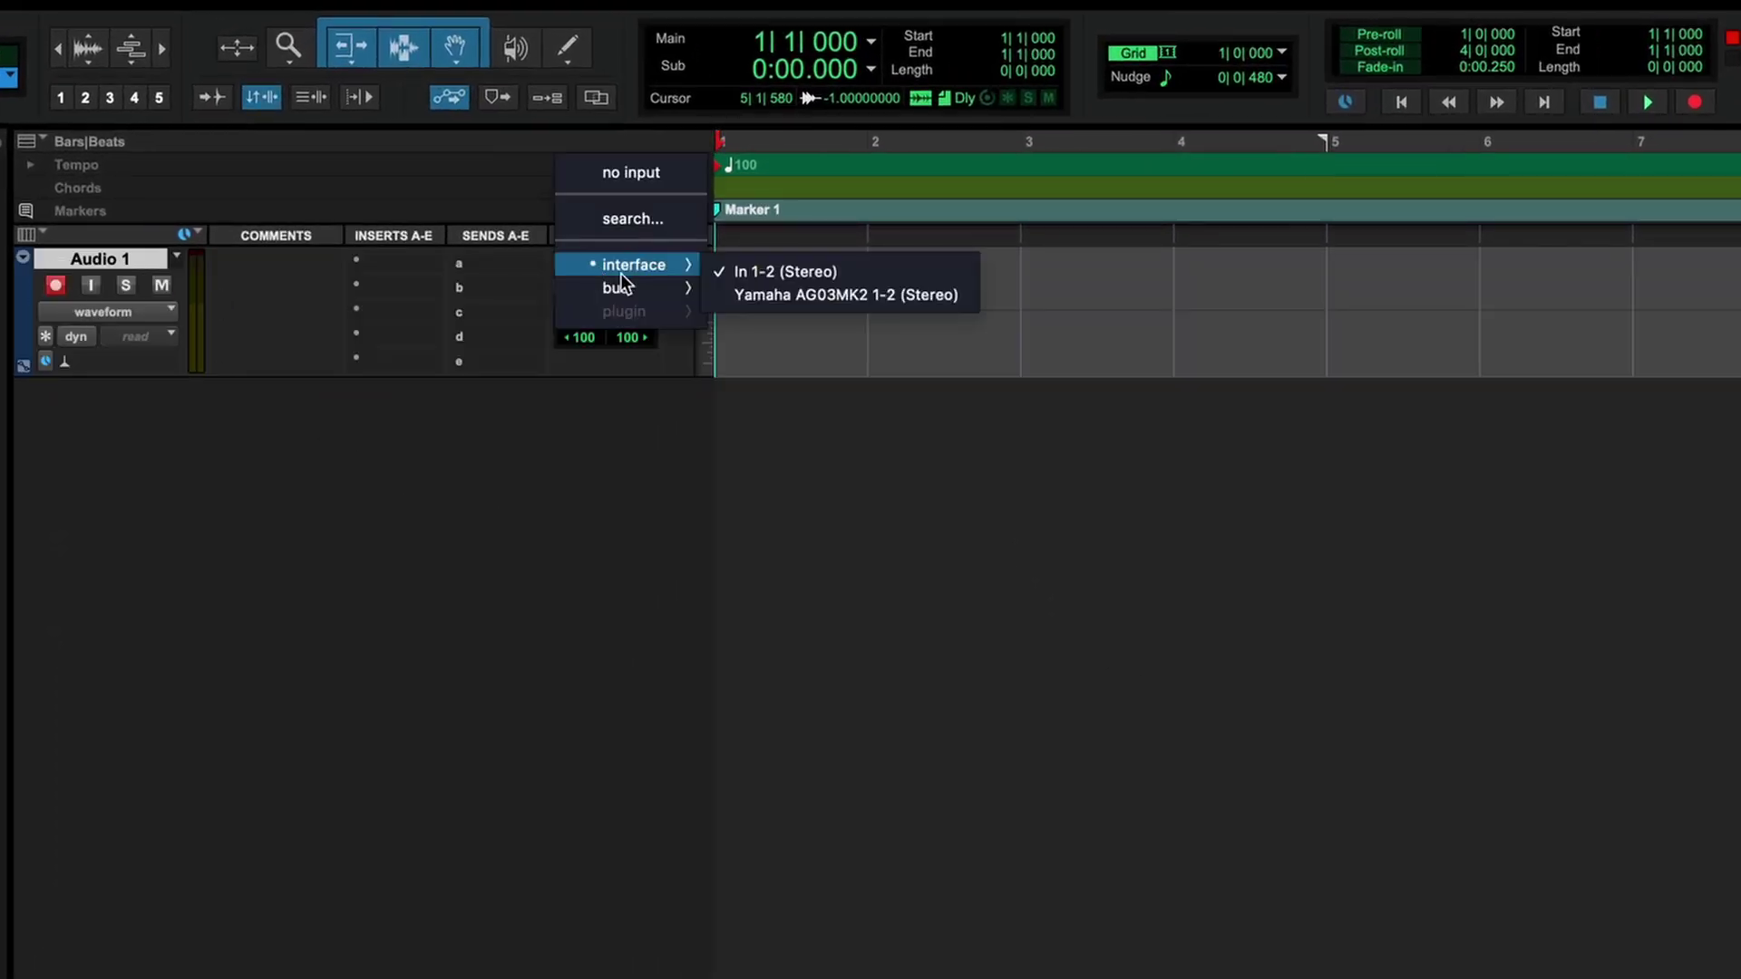
pyautogui.click(749, 296)
pyautogui.click(1652, 105)
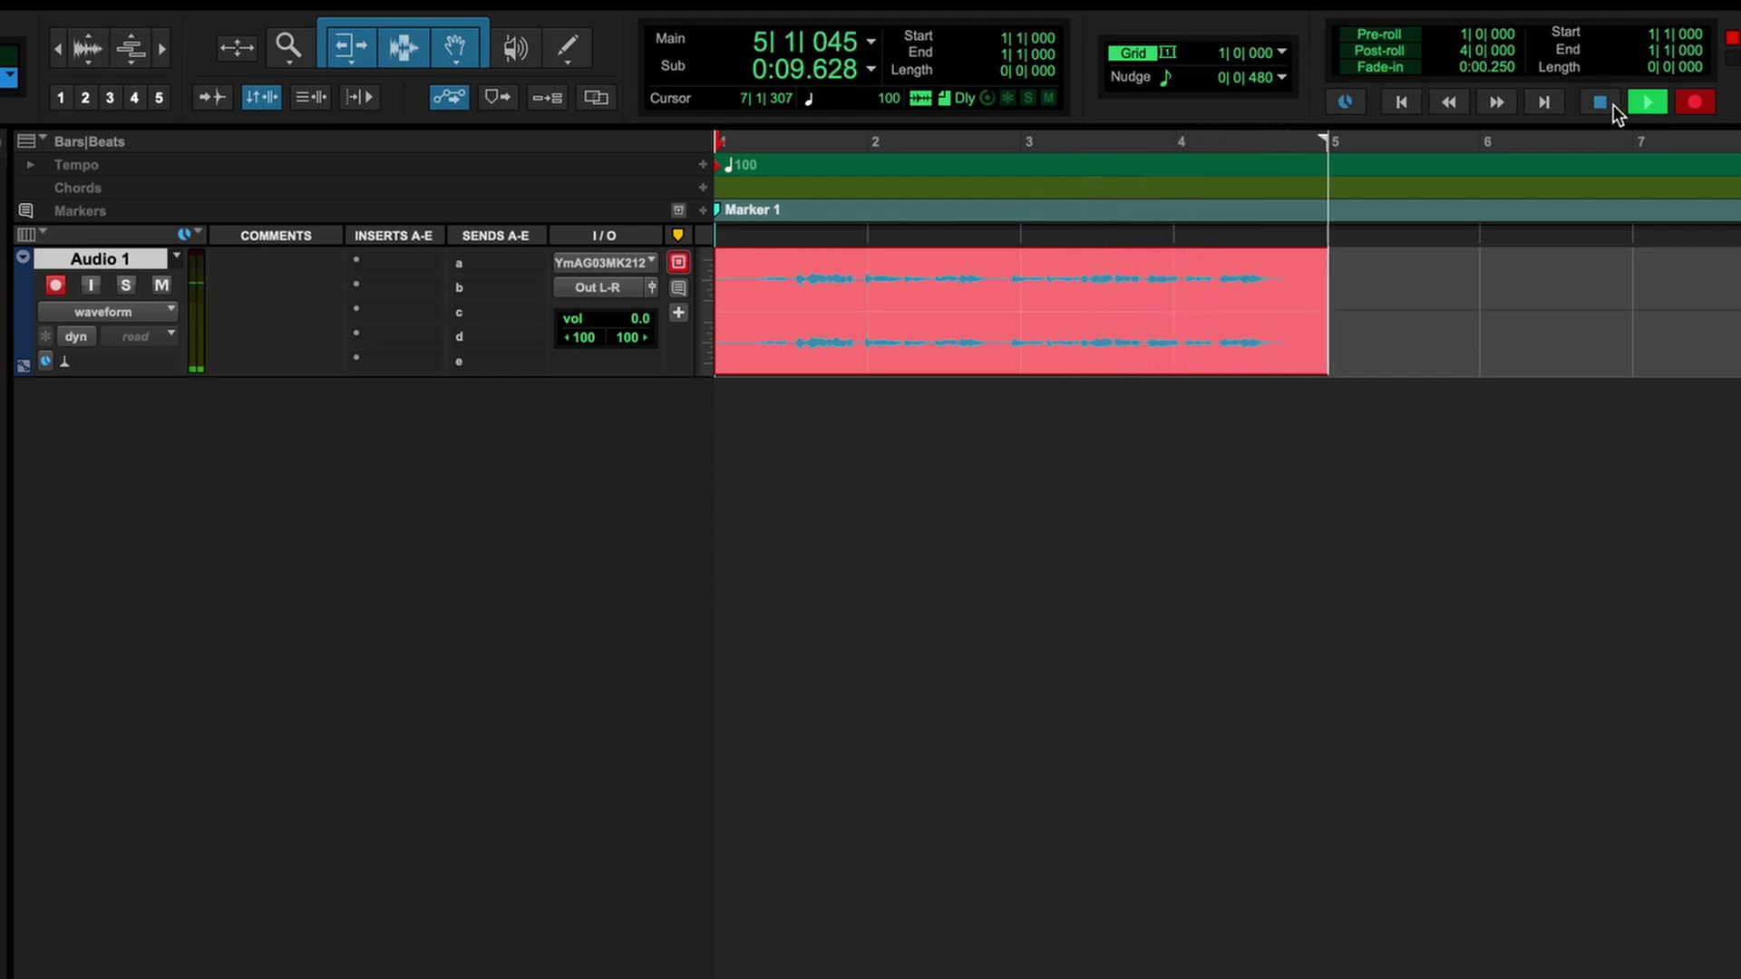
pyautogui.click(1610, 105)
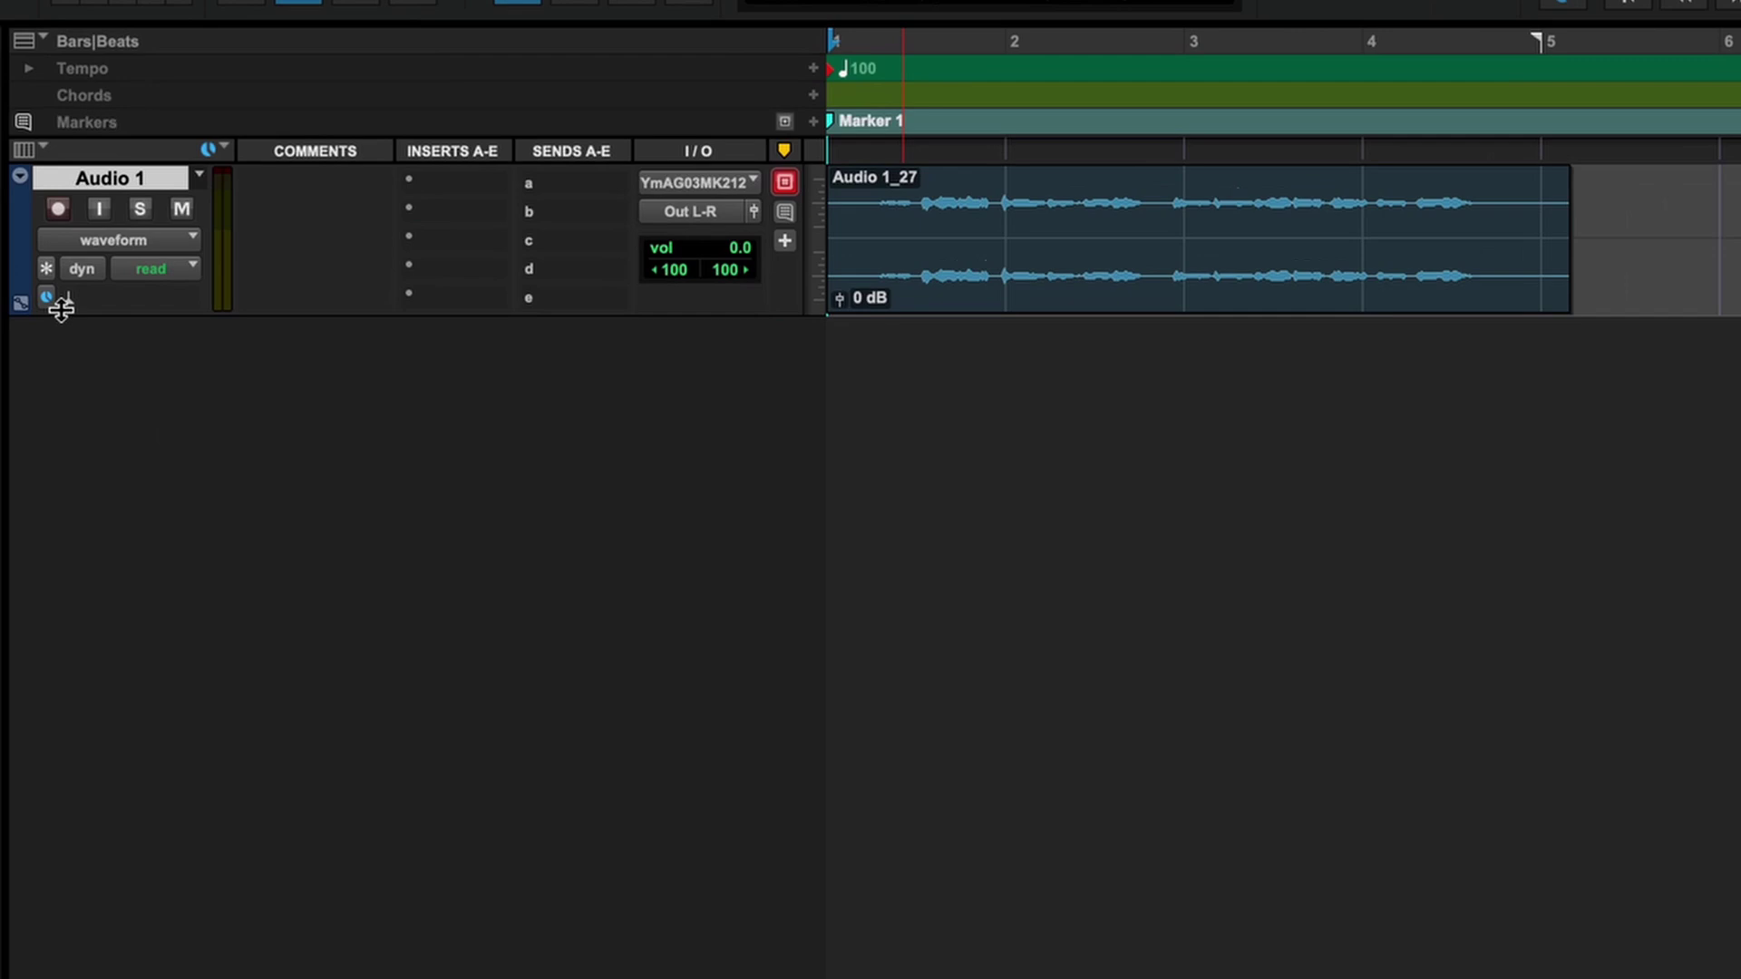
# Step: Apply Synthesizer V Studio 2 ARA to Audio 1 and choose Log In on the Welcome dialog
pyautogui.click(45, 361)
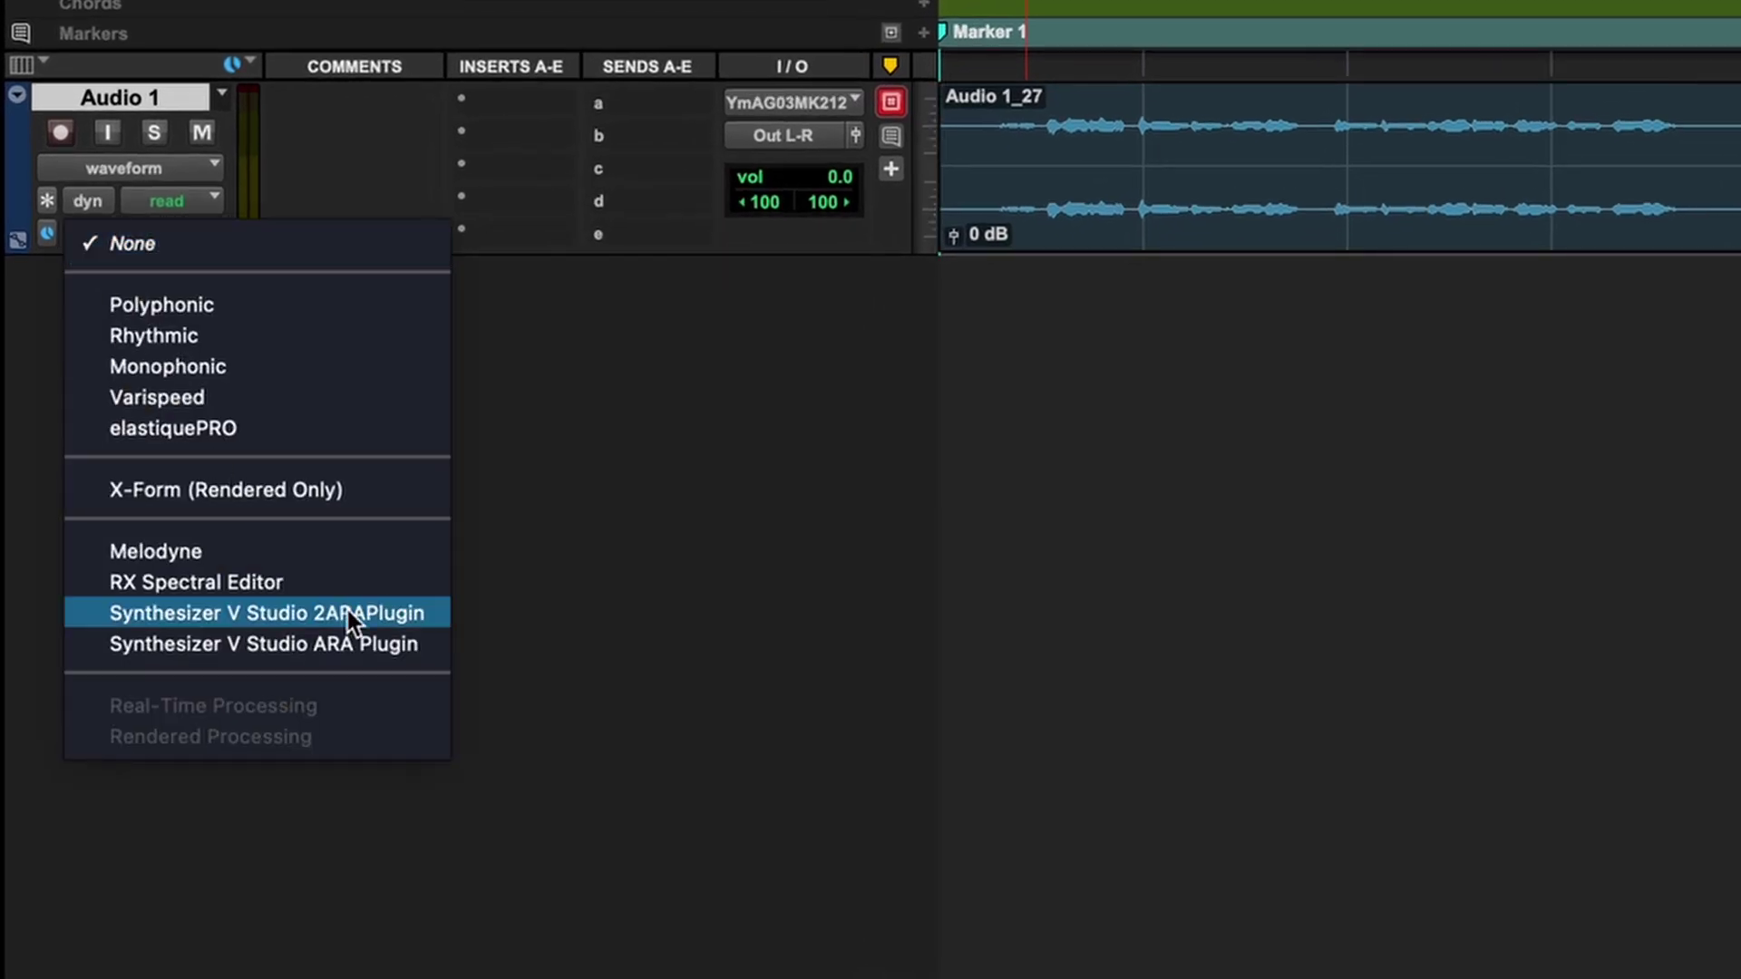
pyautogui.click(347, 611)
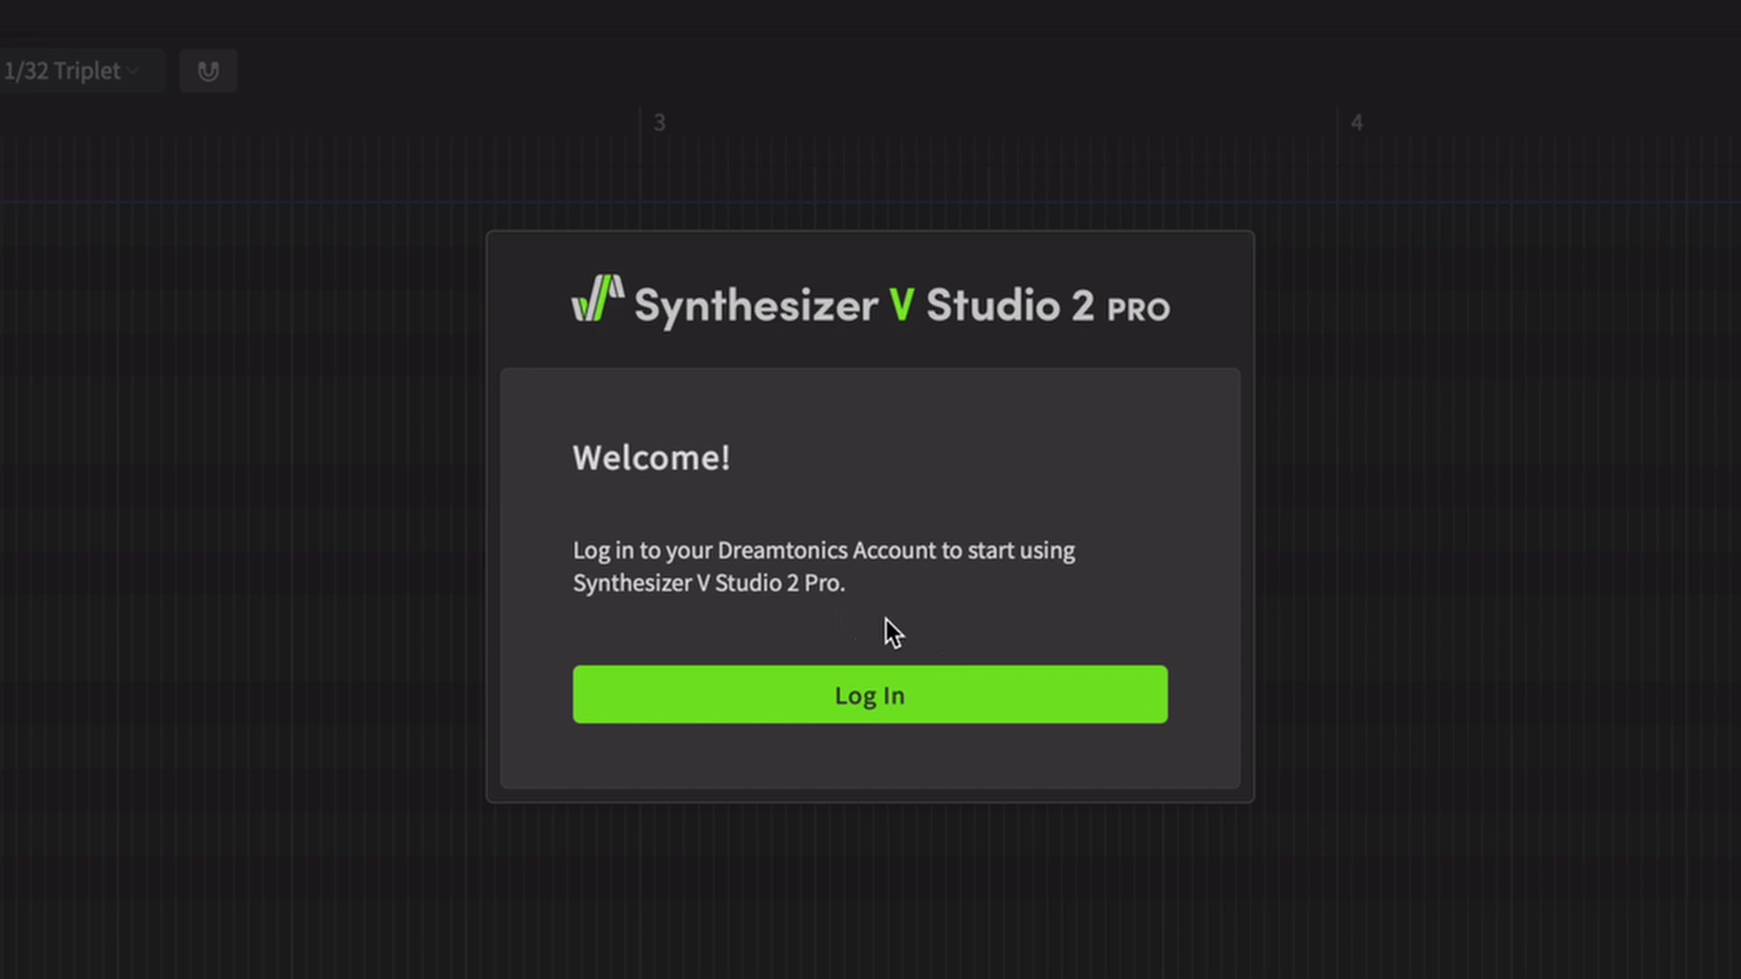
pyautogui.click(970, 684)
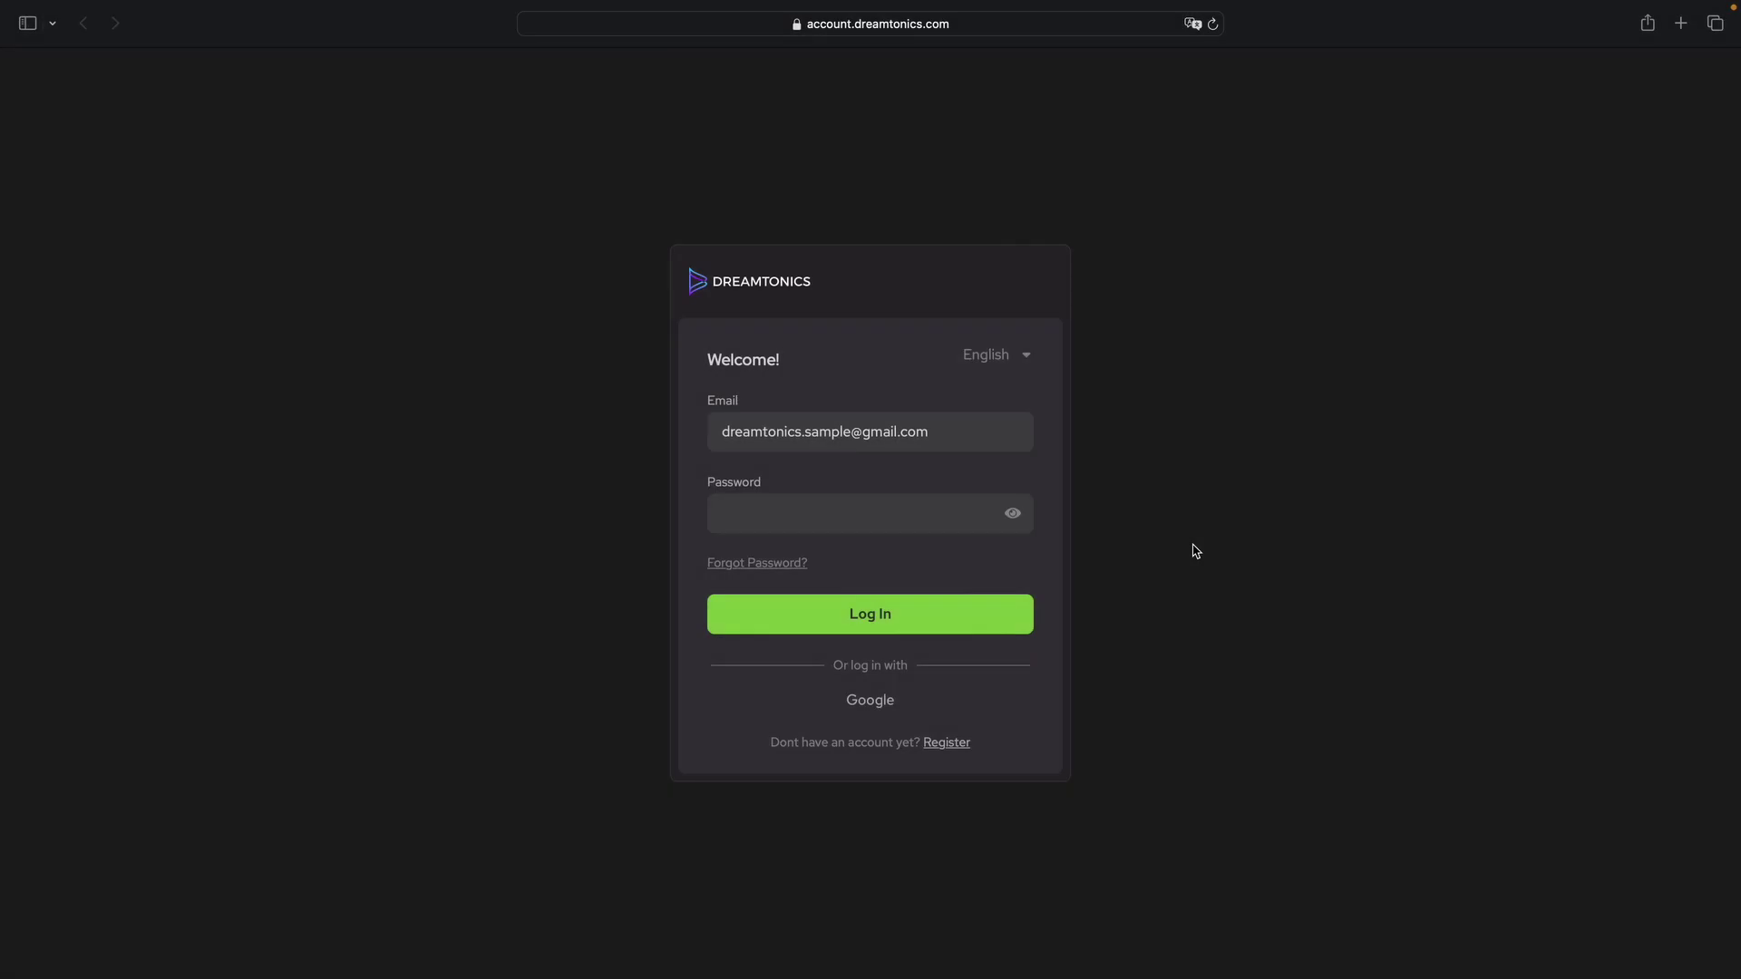
# Step: Enter the account password on the Dreamtonics login page and log in
pyautogui.click(852, 519)
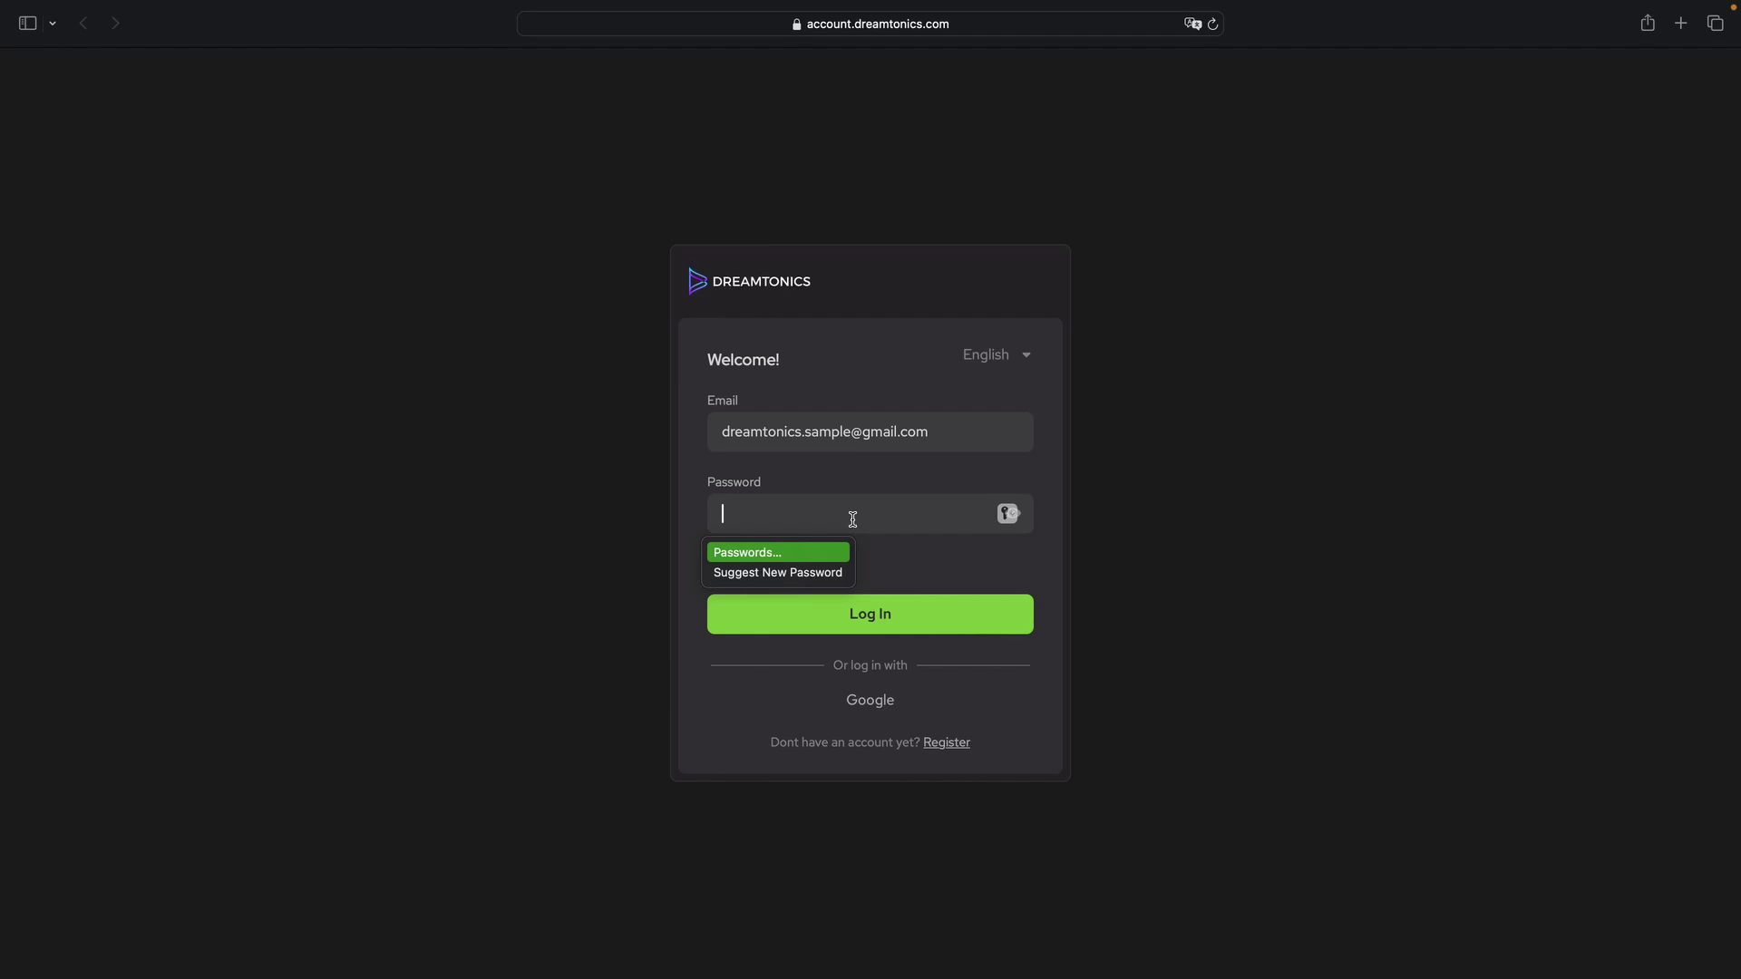
pyautogui.write('a')
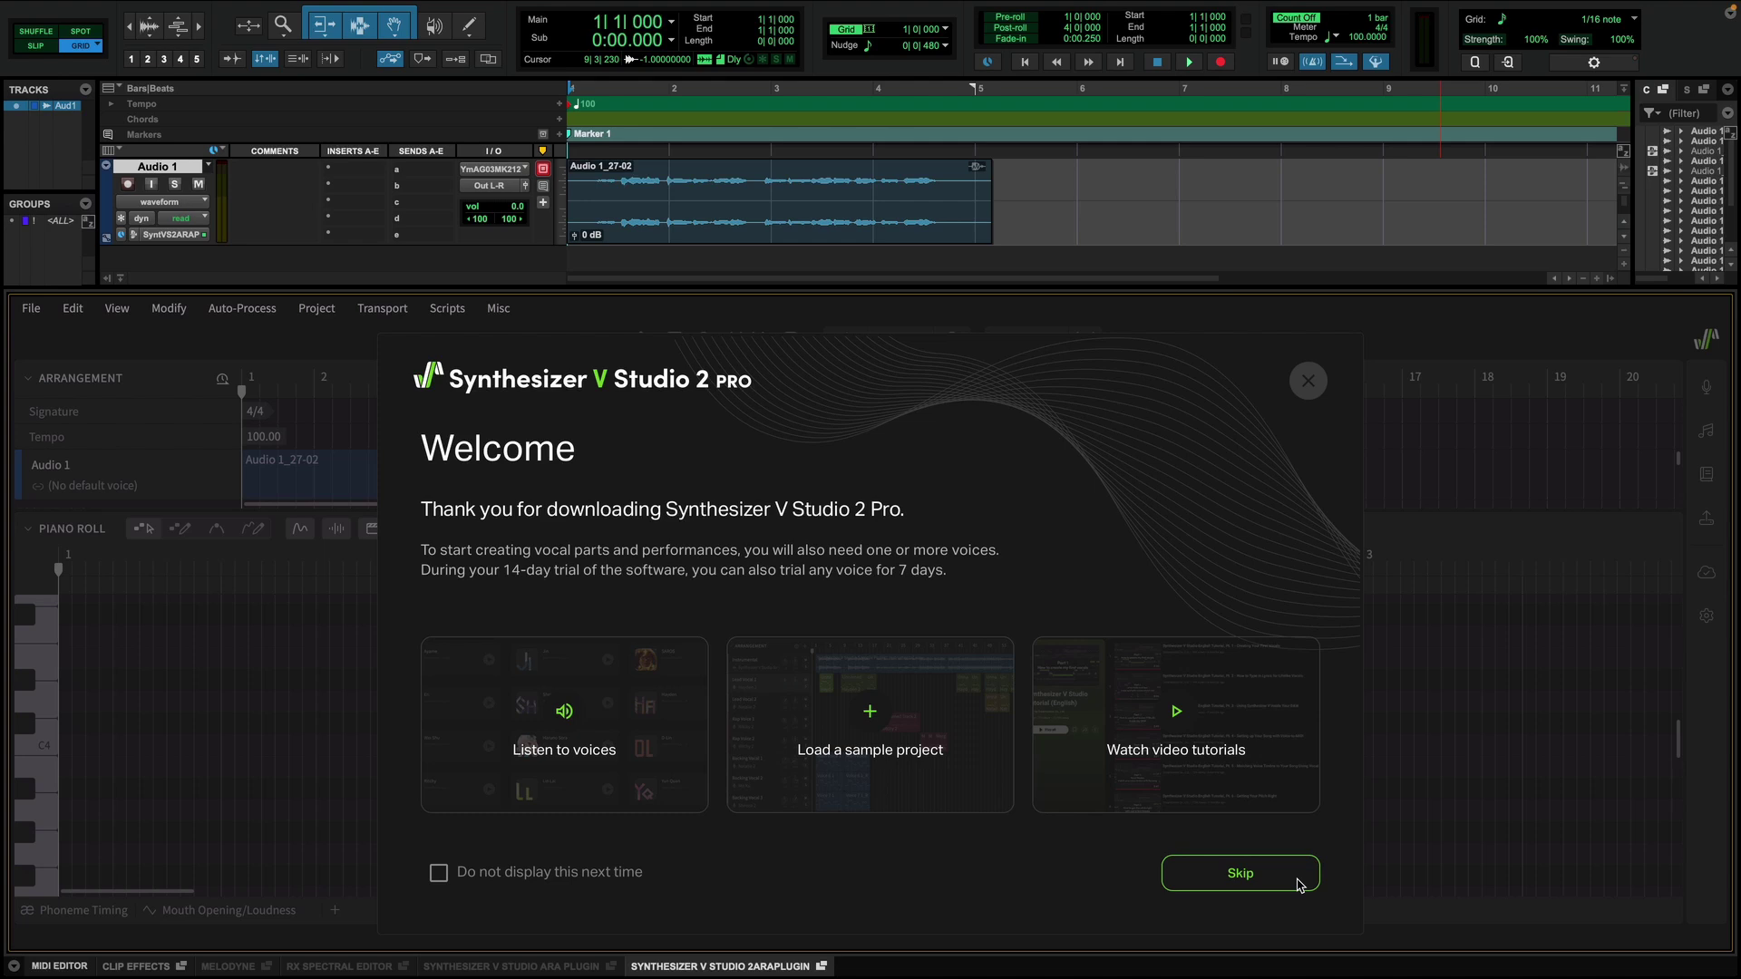
# Step: Skip the Welcome screen to show the Audio 1_27-02 clip in the editor
pyautogui.click(1298, 881)
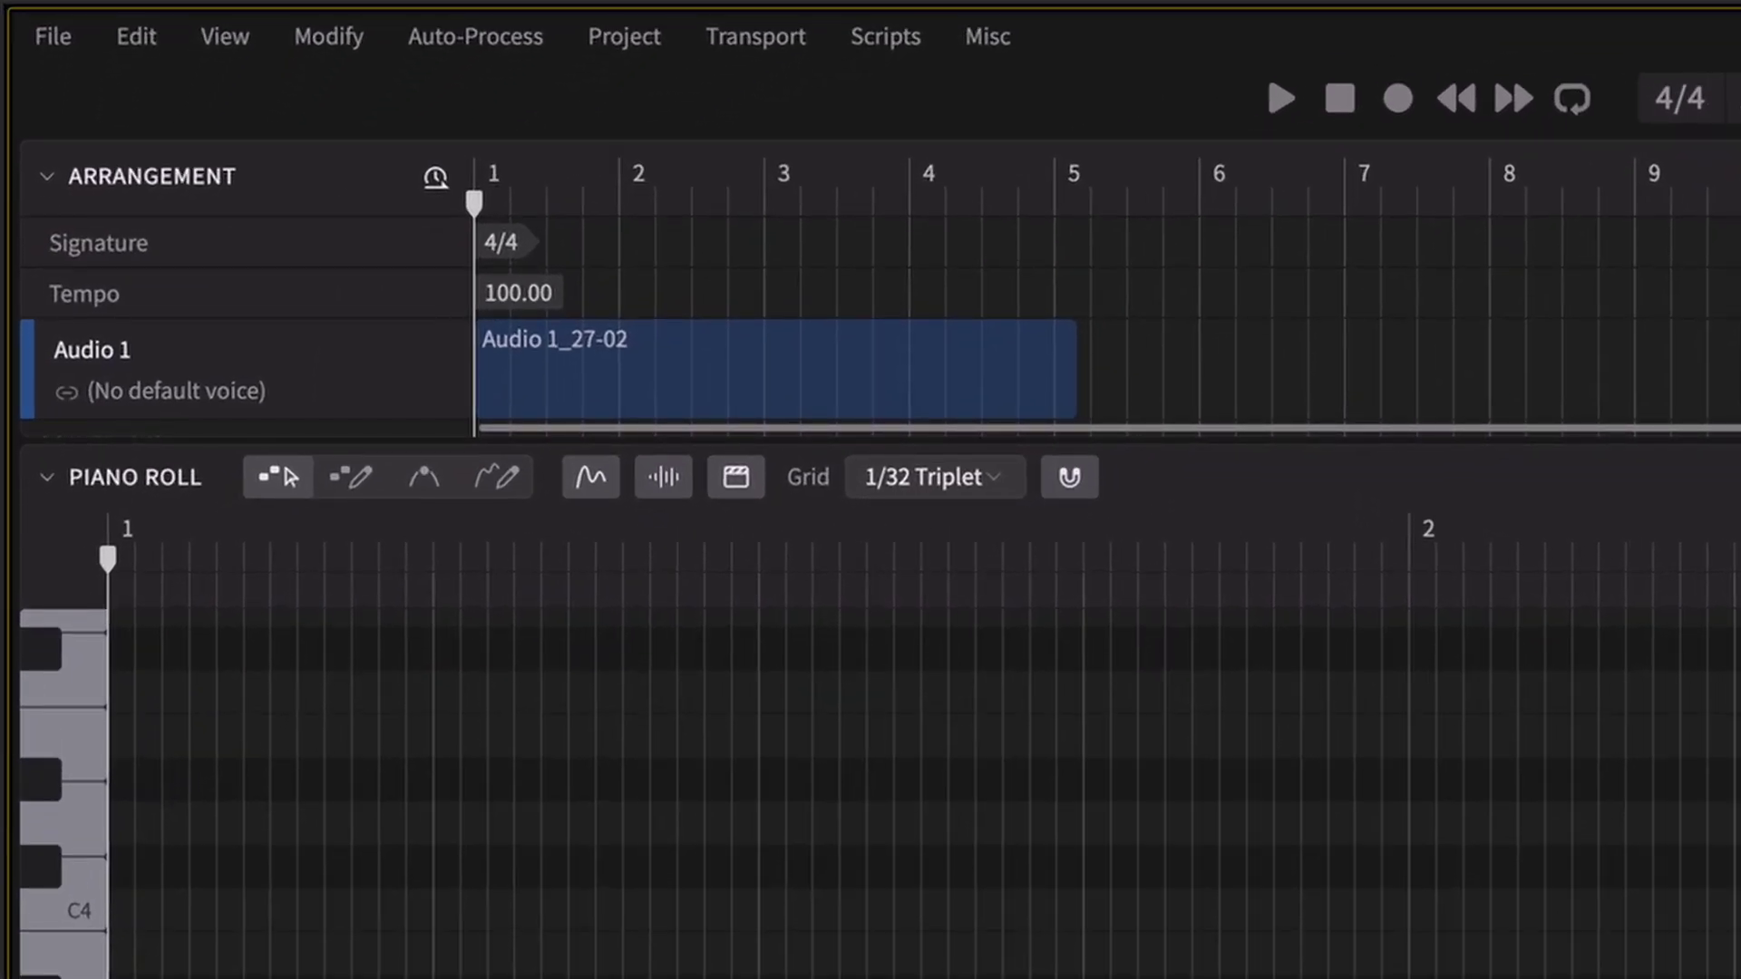
# Step: Run Extract Notes from Audio on the Audio 1_27-02 clip with default Voice-to-MIDI settings
pyautogui.rightClick(854, 384)
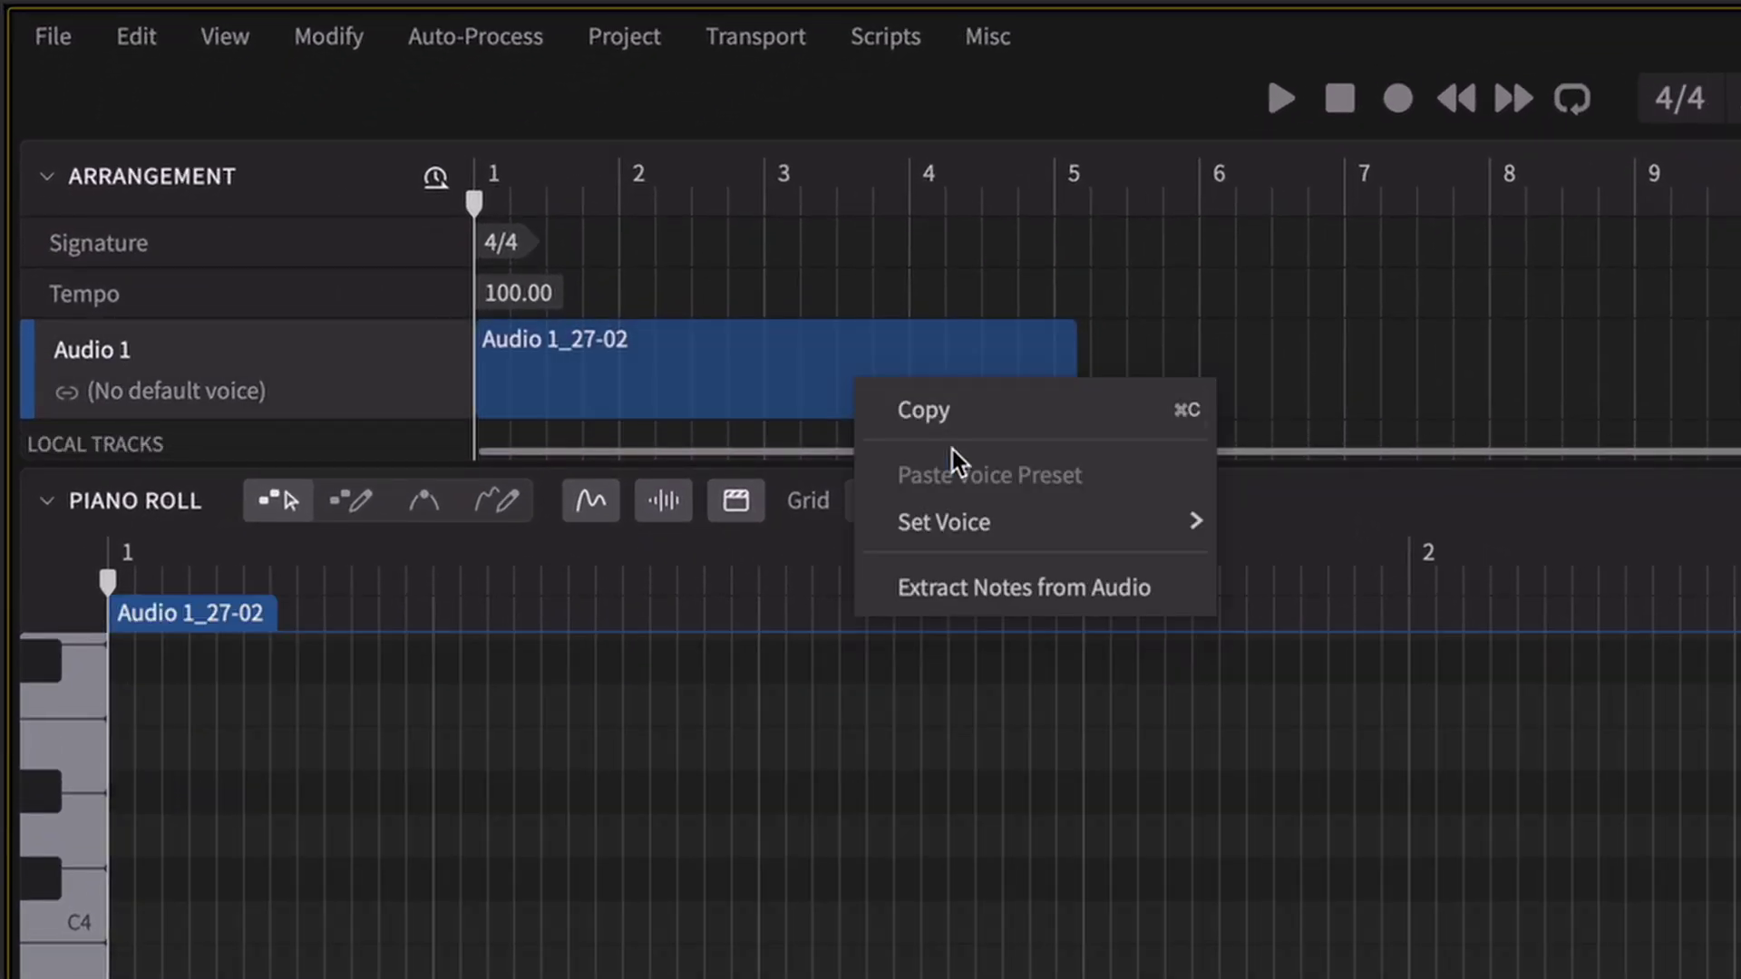
pyautogui.click(1162, 588)
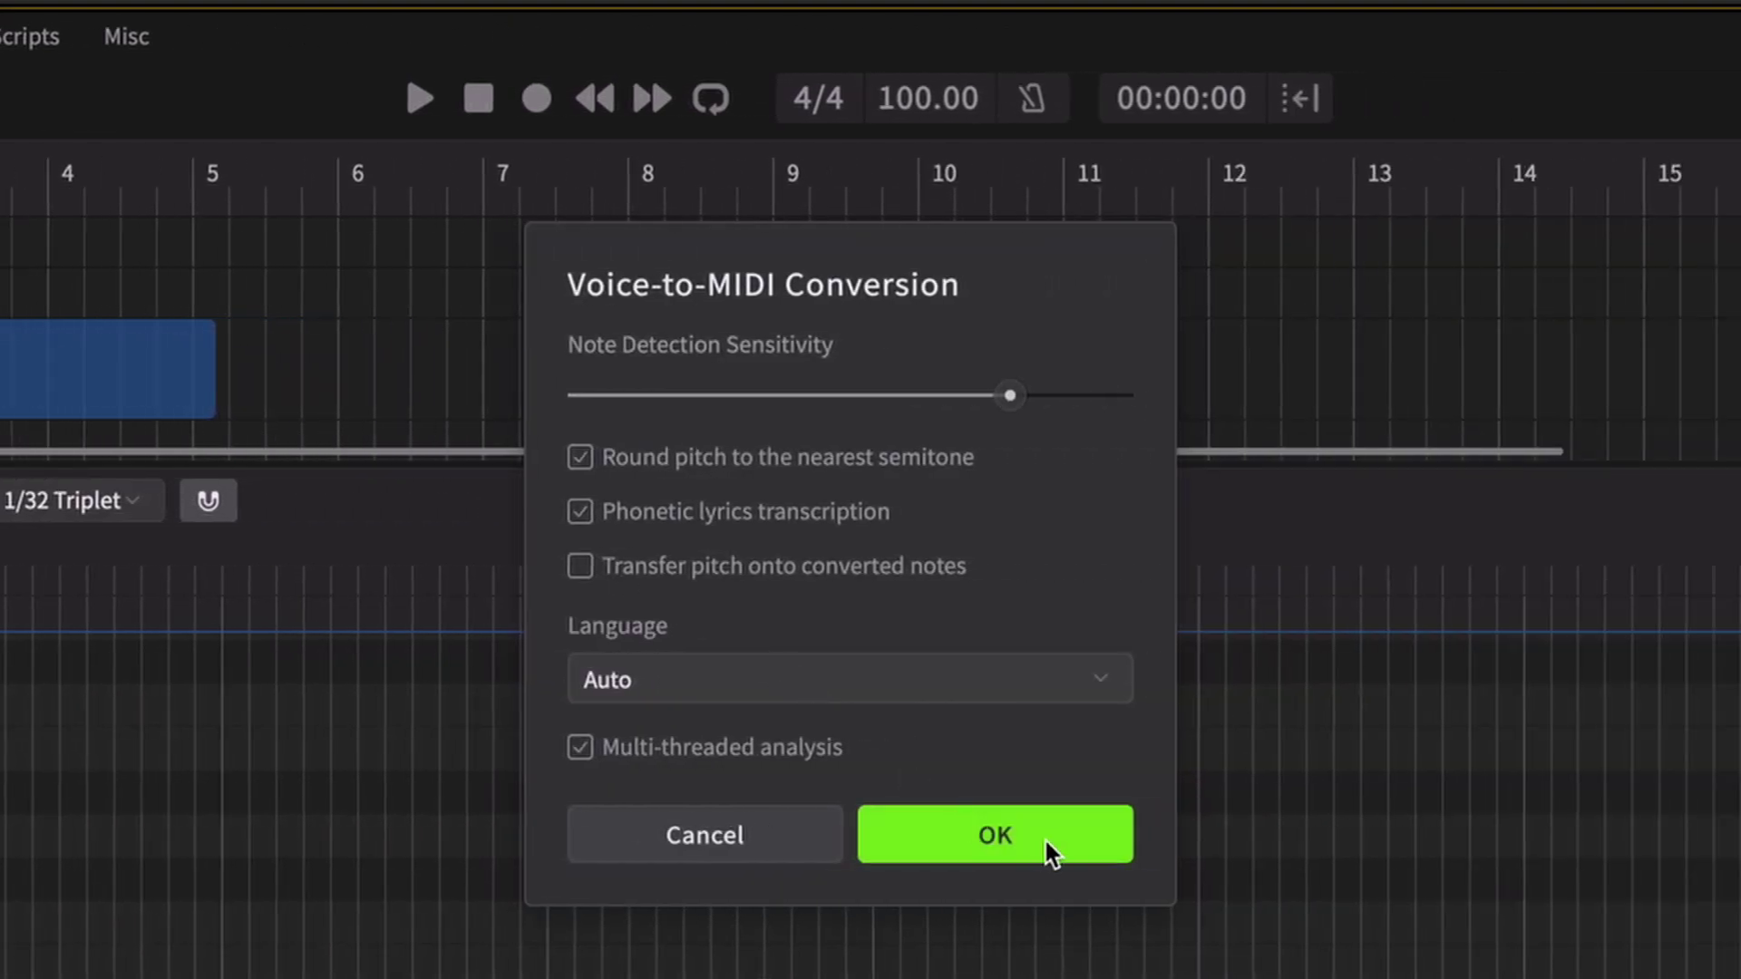
pyautogui.click(1045, 841)
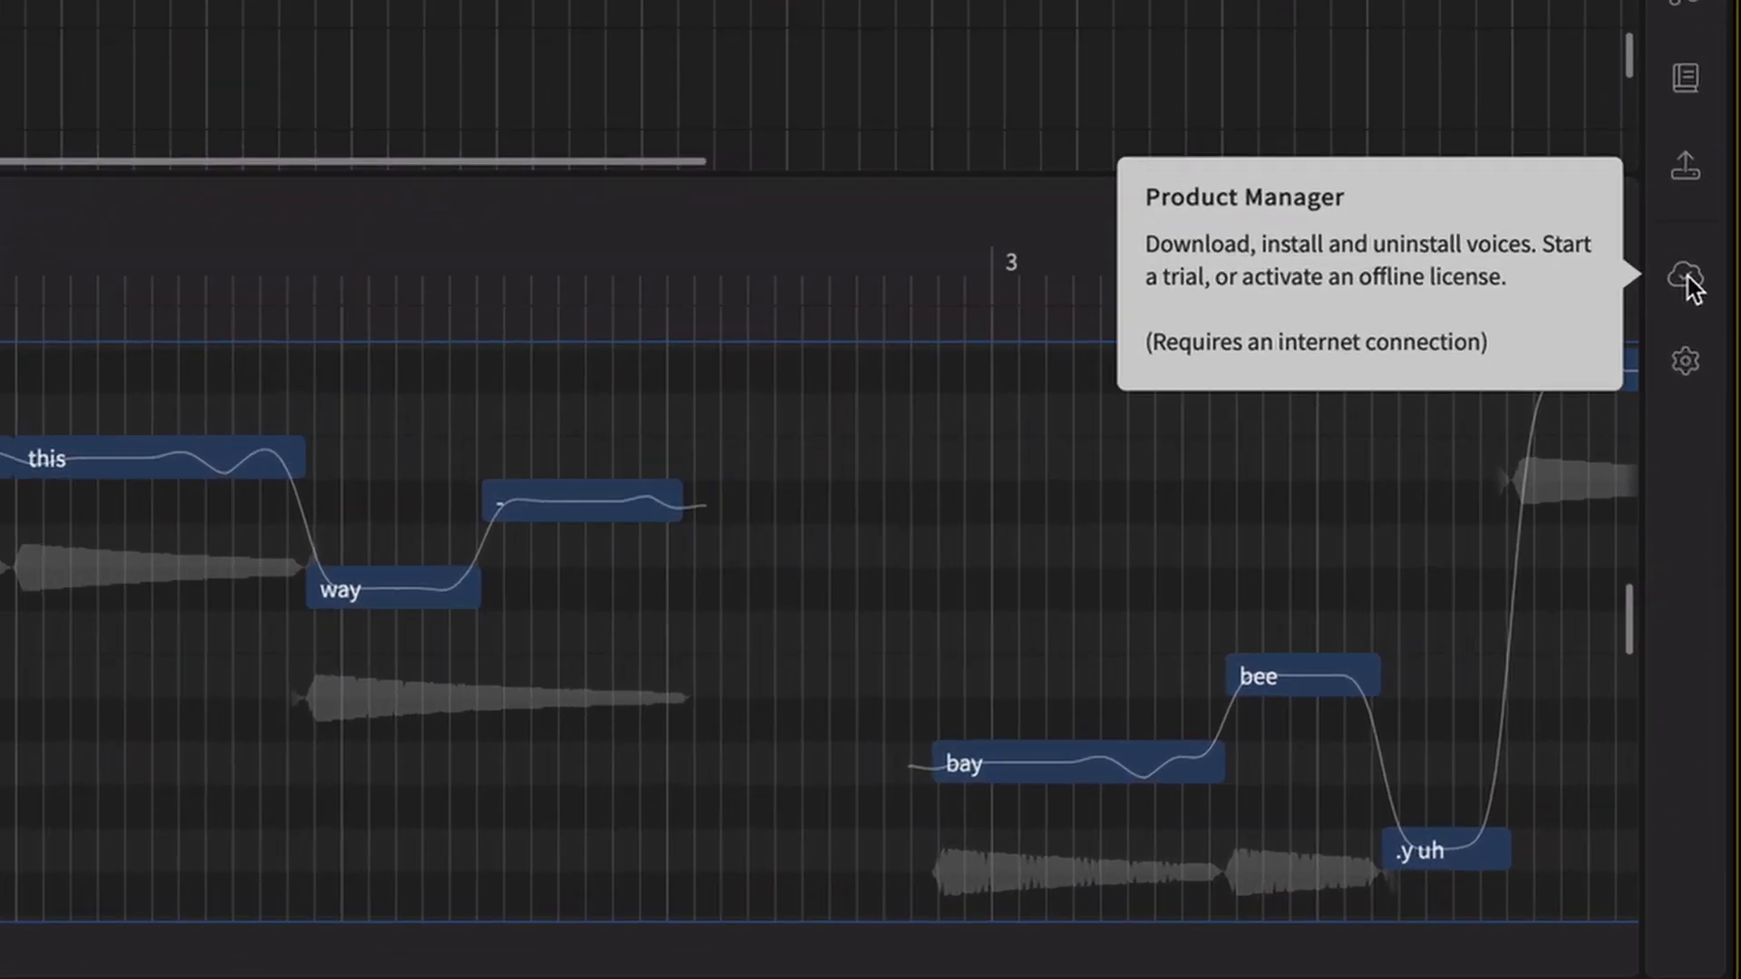
# Step: In the Product Manager, show all products and filter the list to English voices
pyautogui.click(1686, 278)
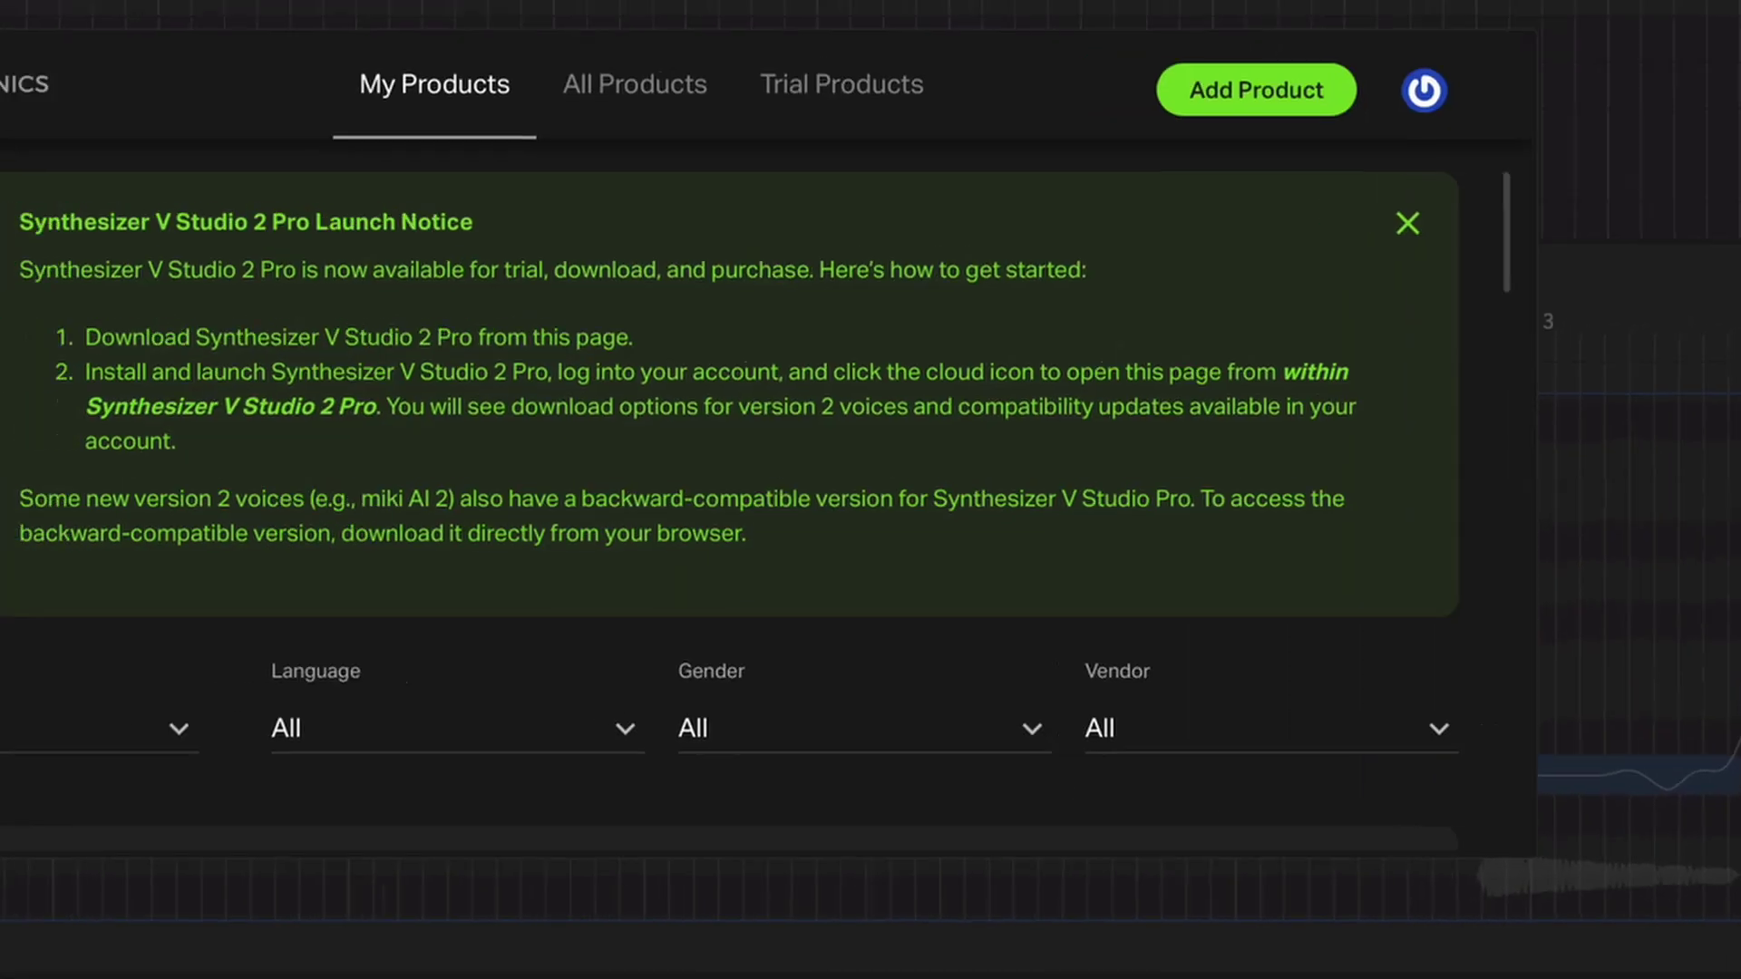
pyautogui.click(890, 159)
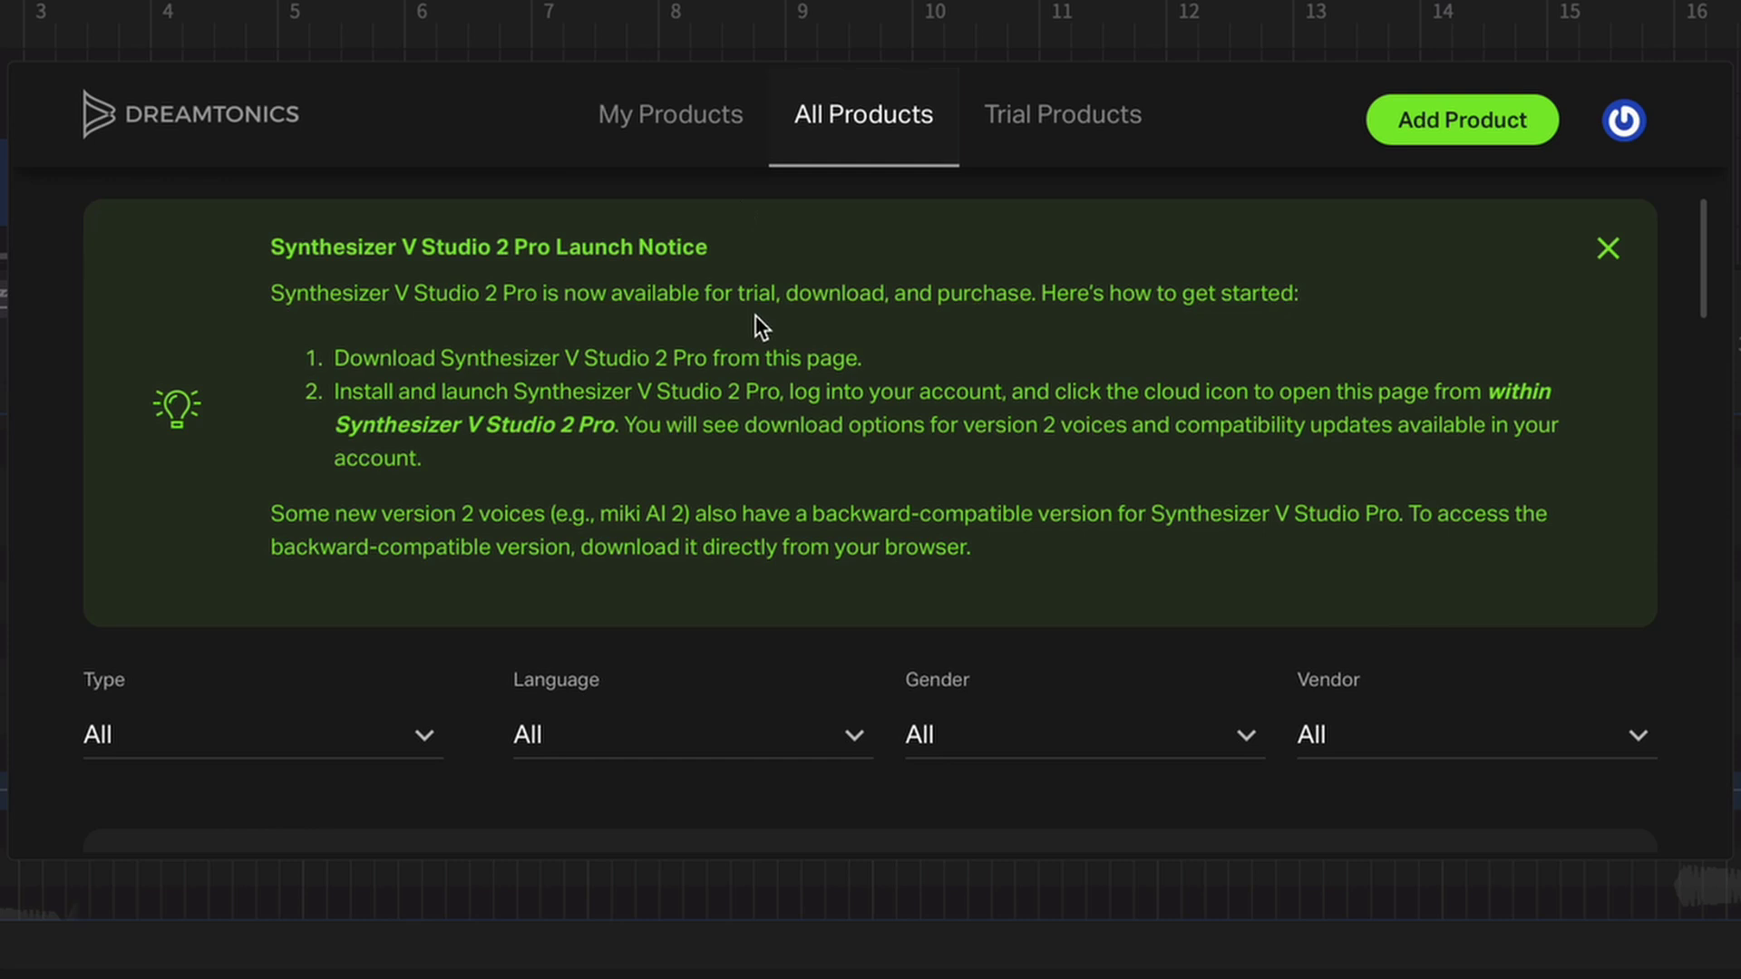
pyautogui.scroll(-5, 851, 445)
pyautogui.scroll(-20, 909, 488)
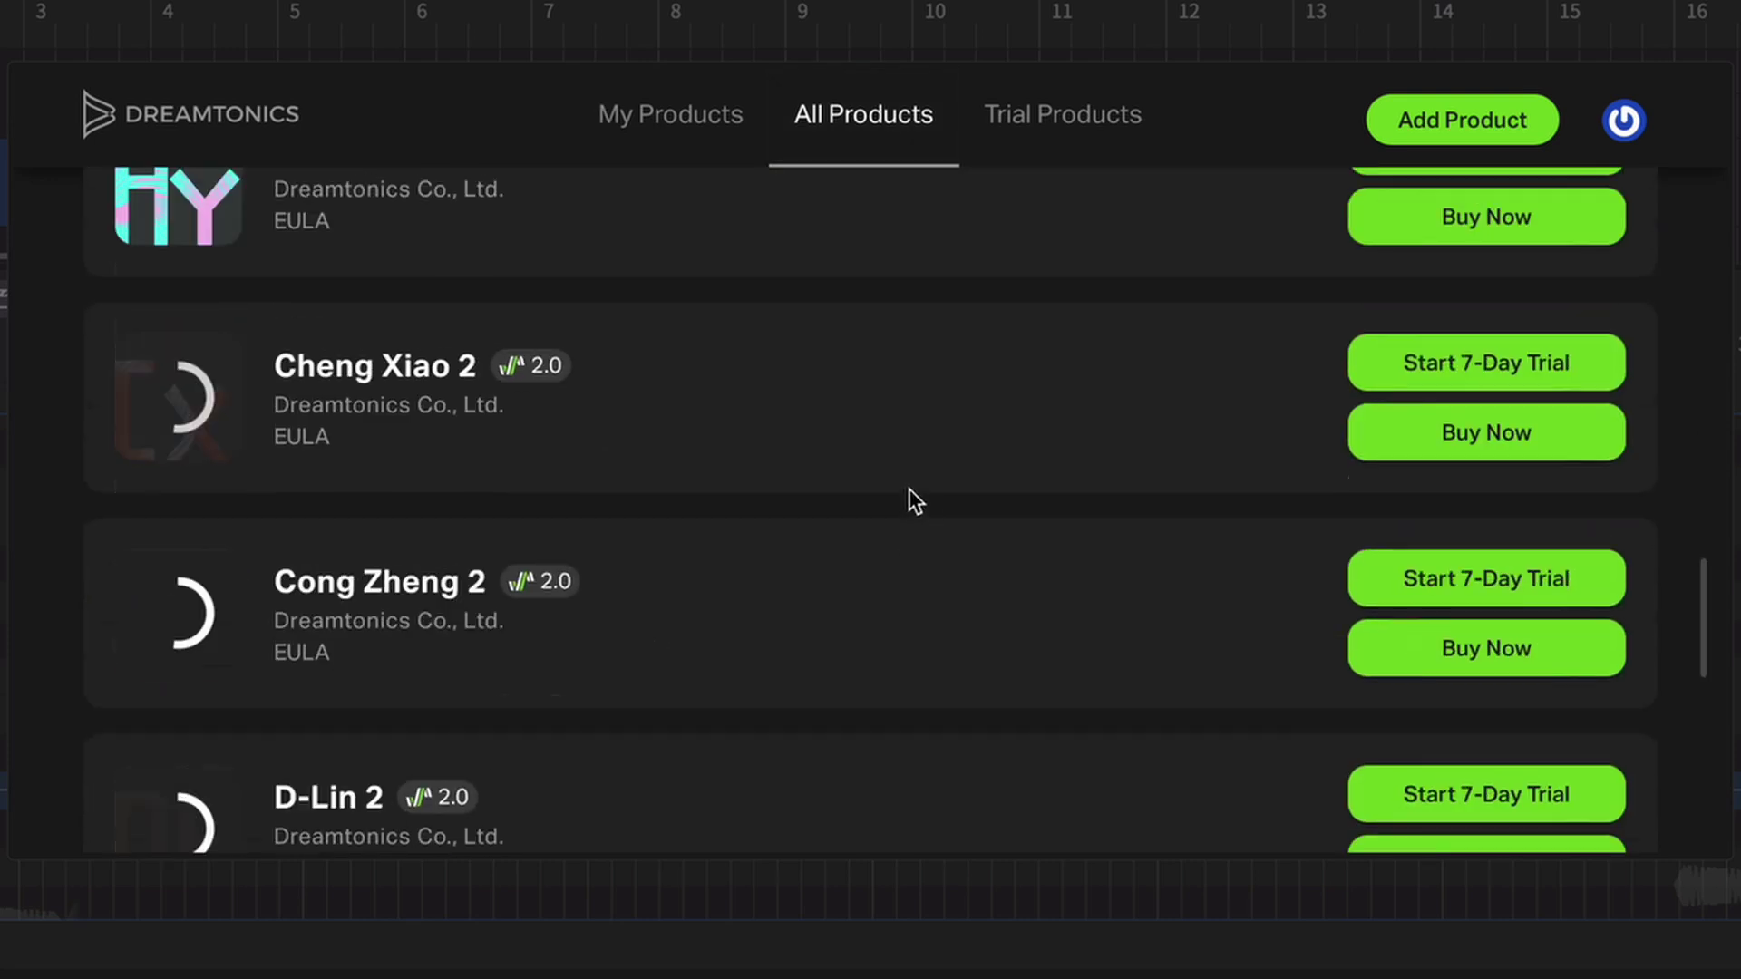
pyautogui.scroll(20, 908, 488)
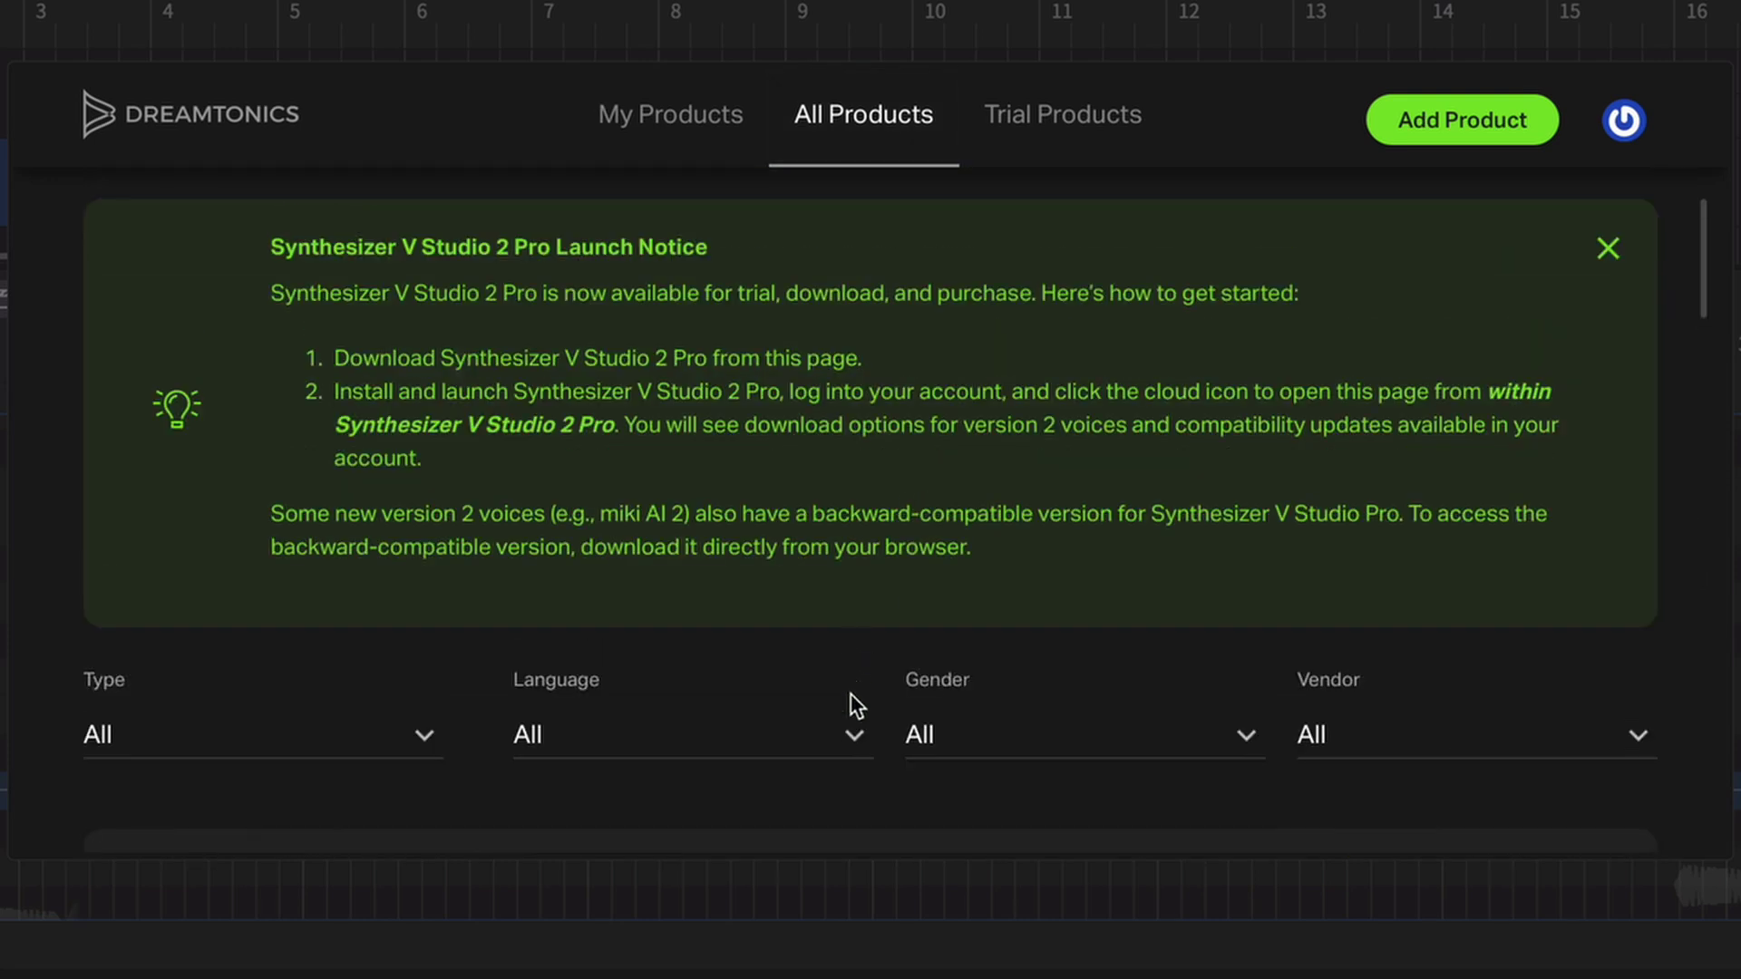
pyautogui.click(845, 725)
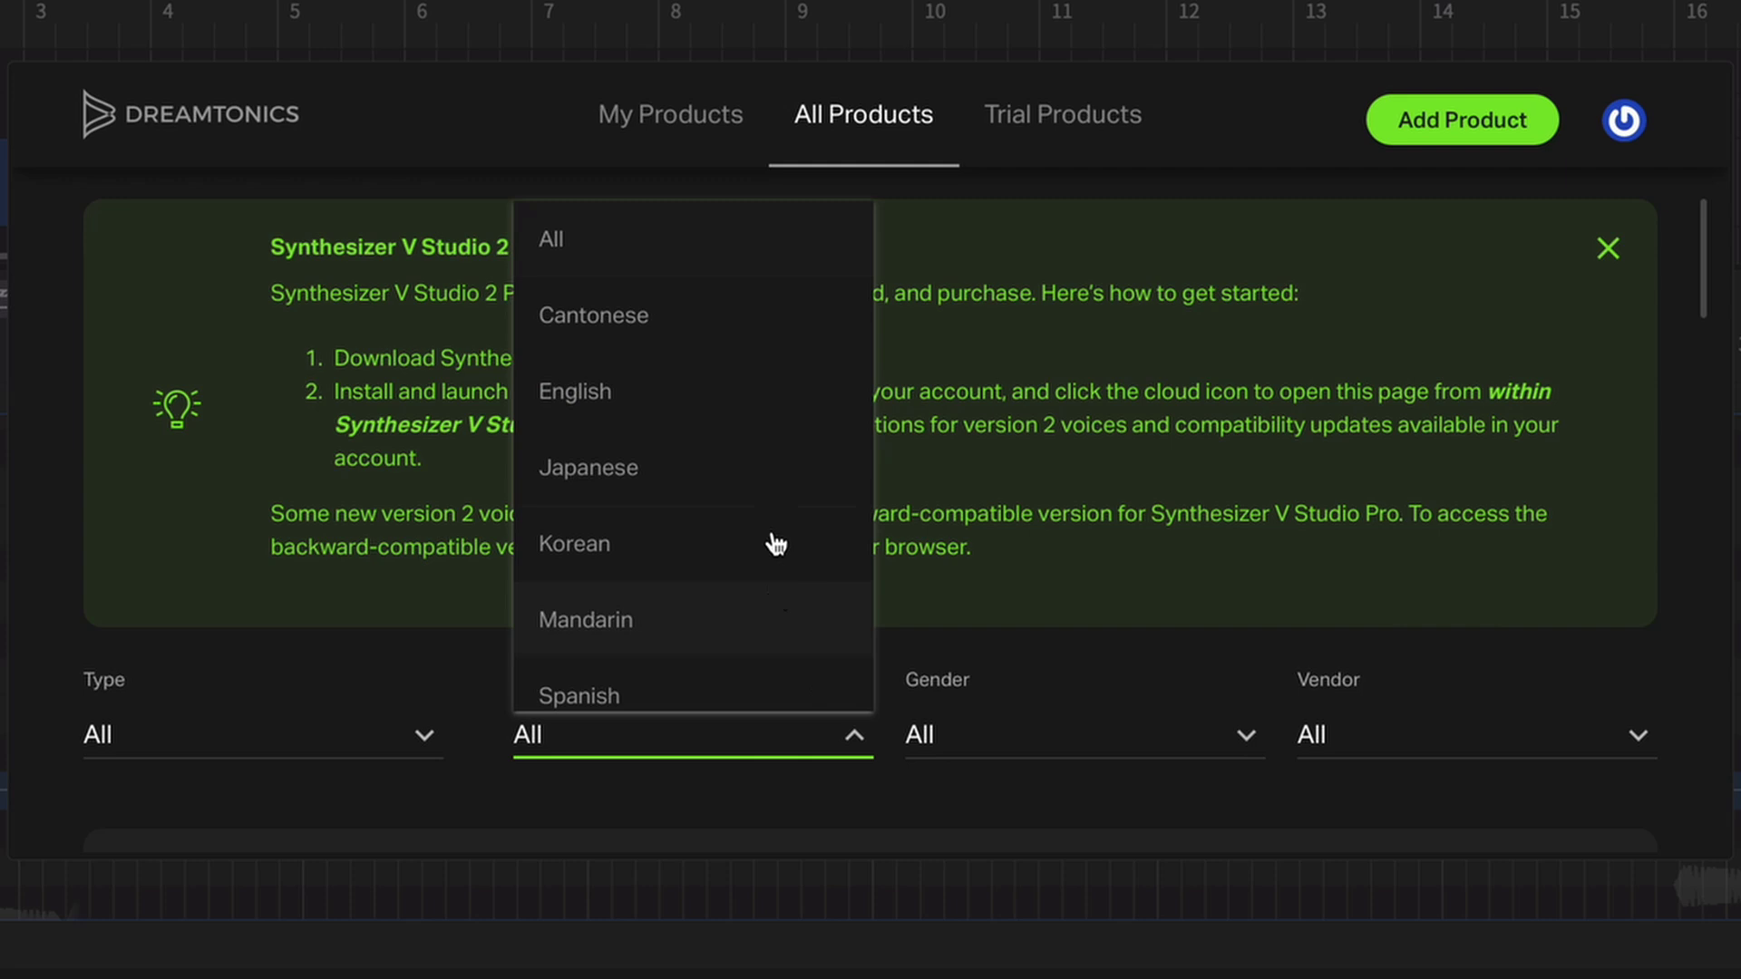
pyautogui.click(806, 415)
pyautogui.scroll(-10, 927, 508)
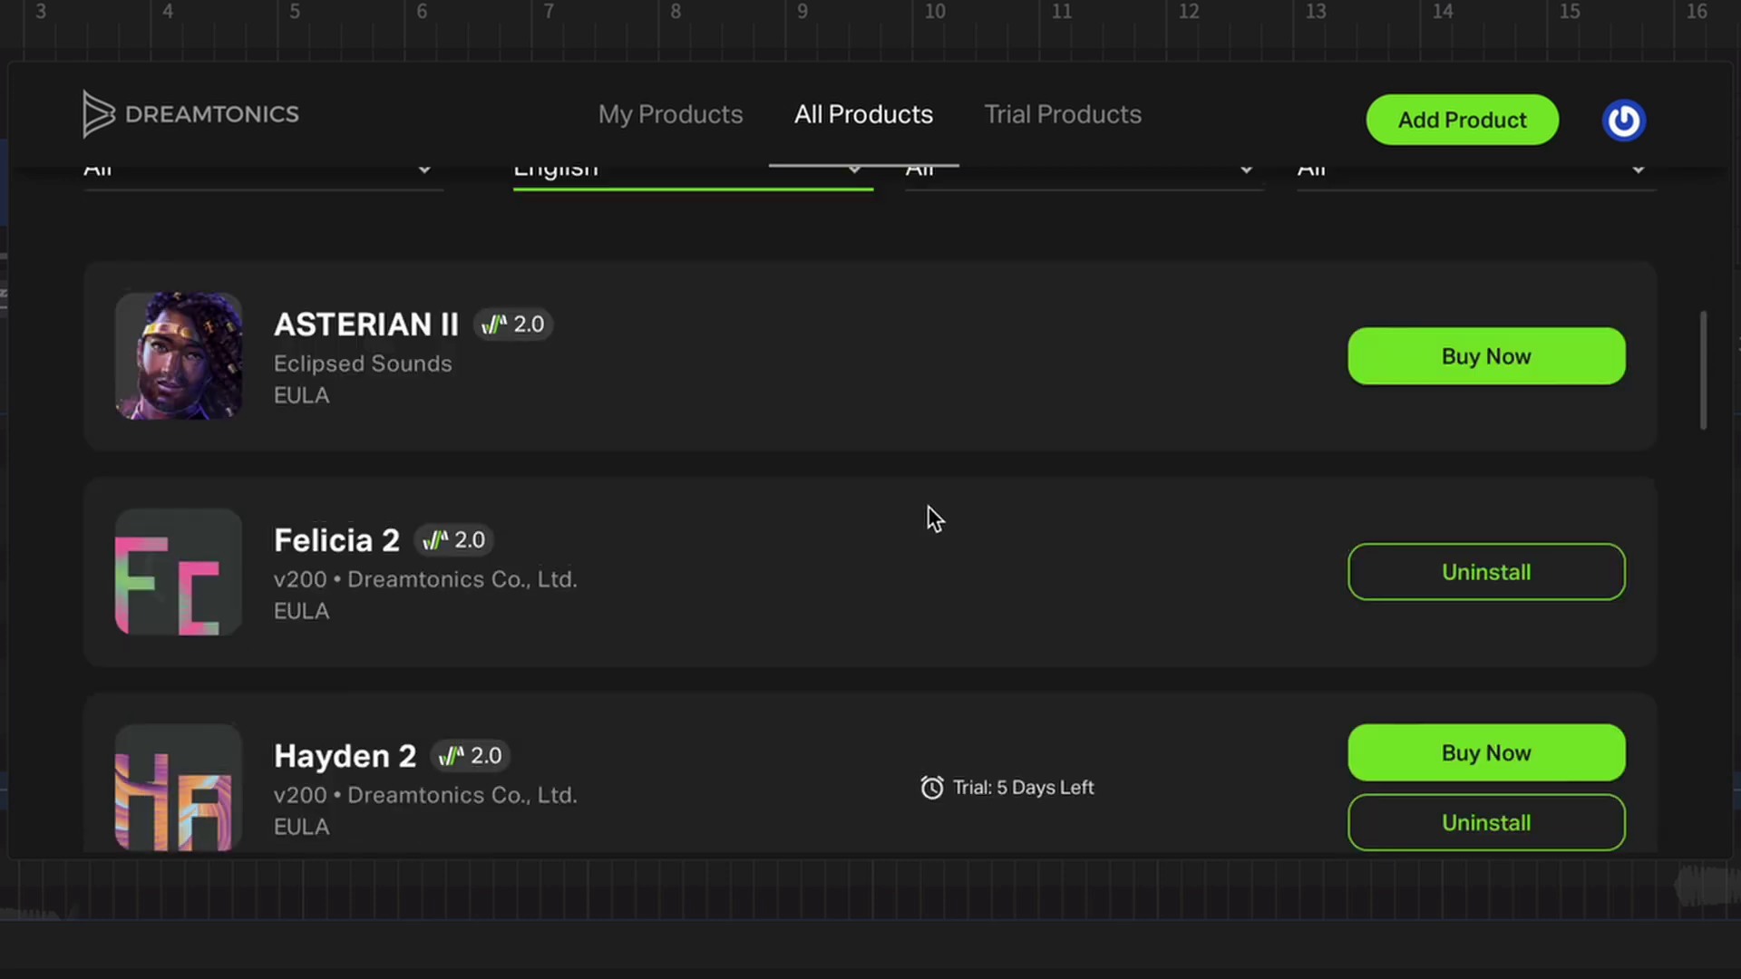
pyautogui.scroll(-3, 927, 508)
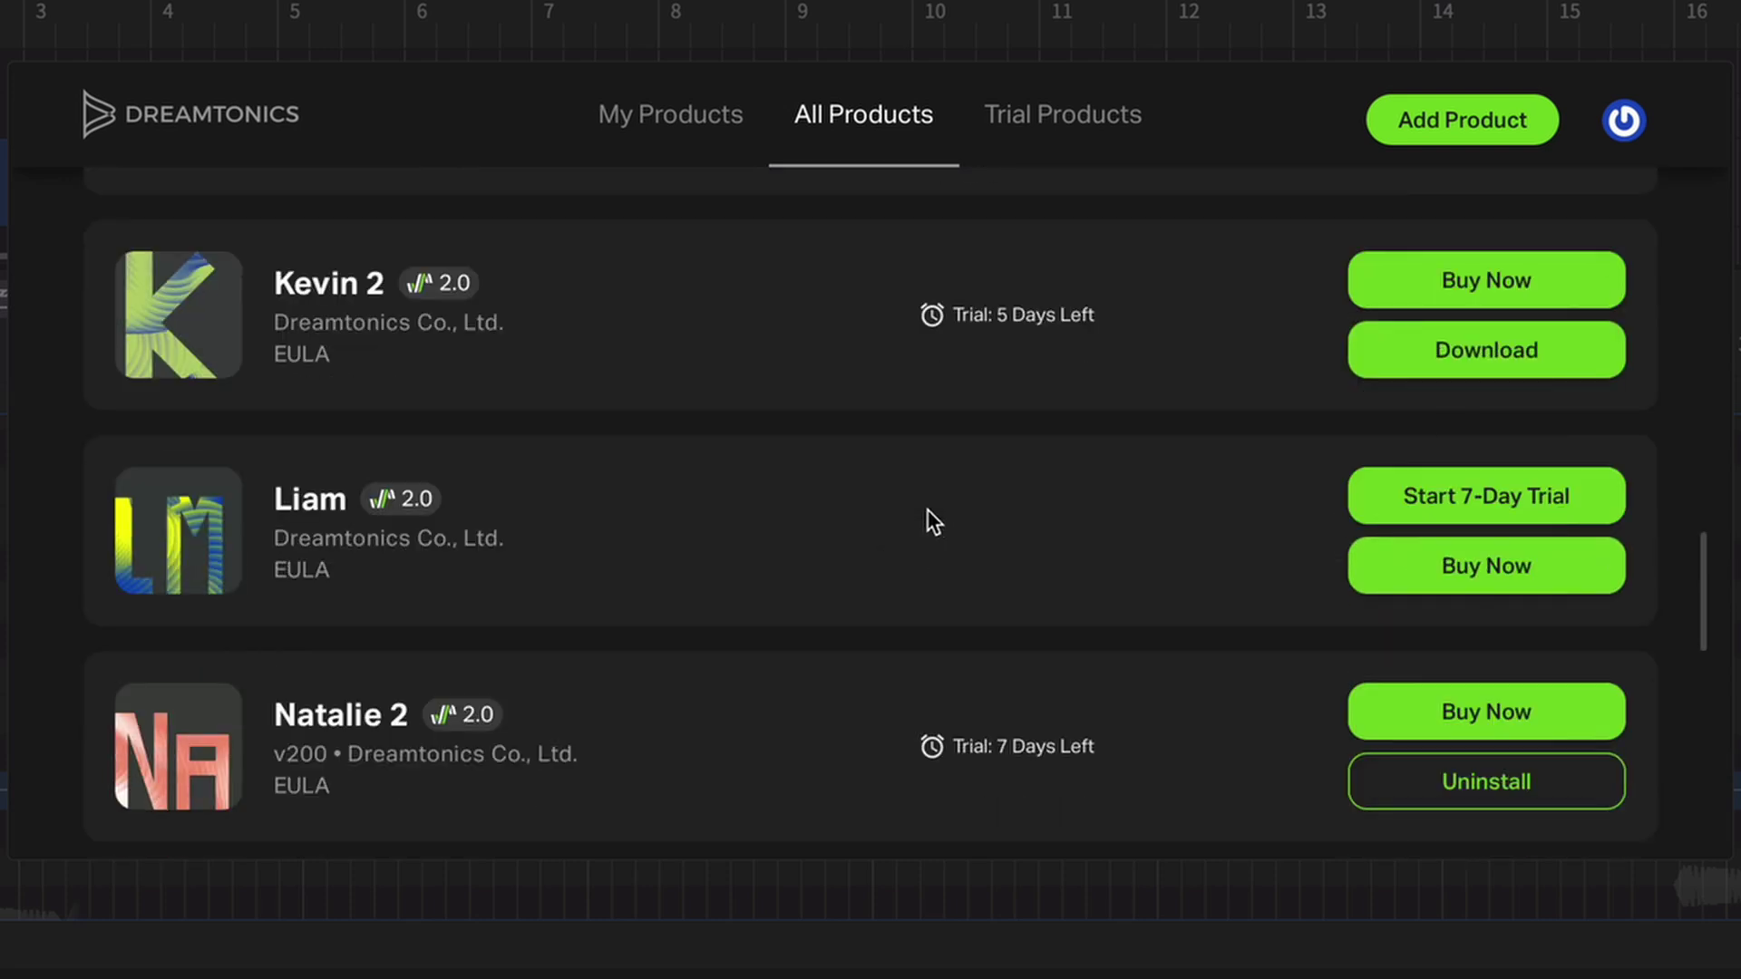
# Step: Start a 7-day Liam trial, then download and install the Liam voice
pyautogui.click(1588, 499)
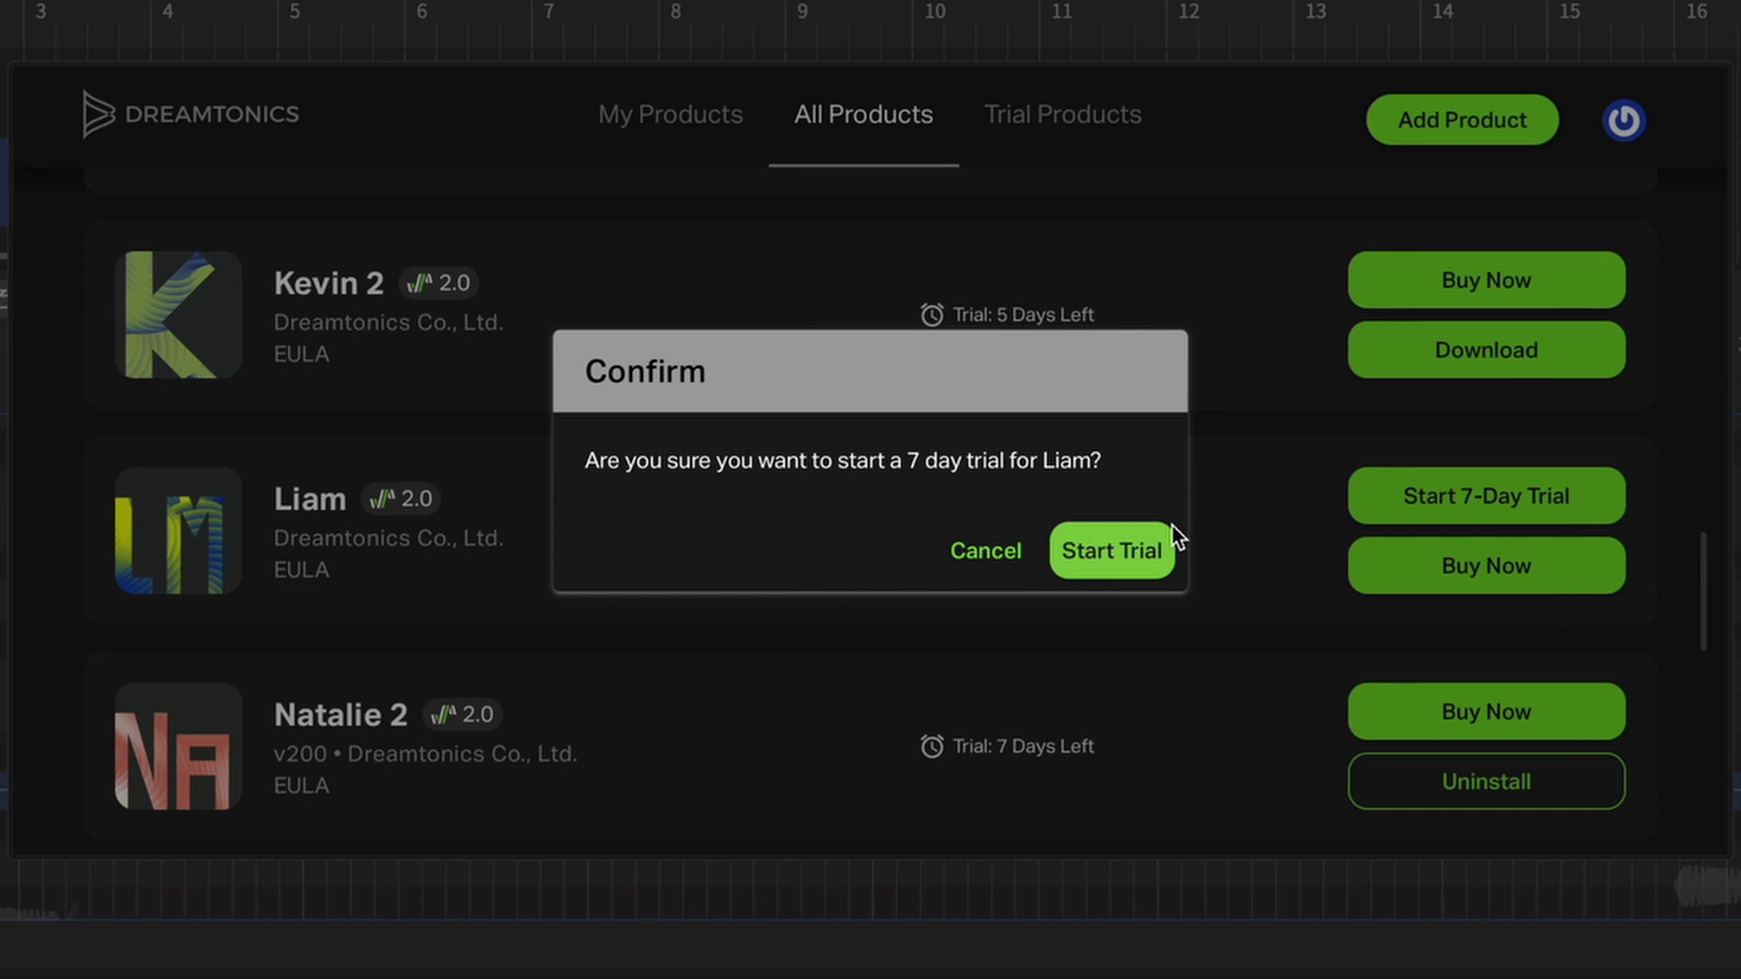
pyautogui.click(1128, 548)
pyautogui.click(1477, 563)
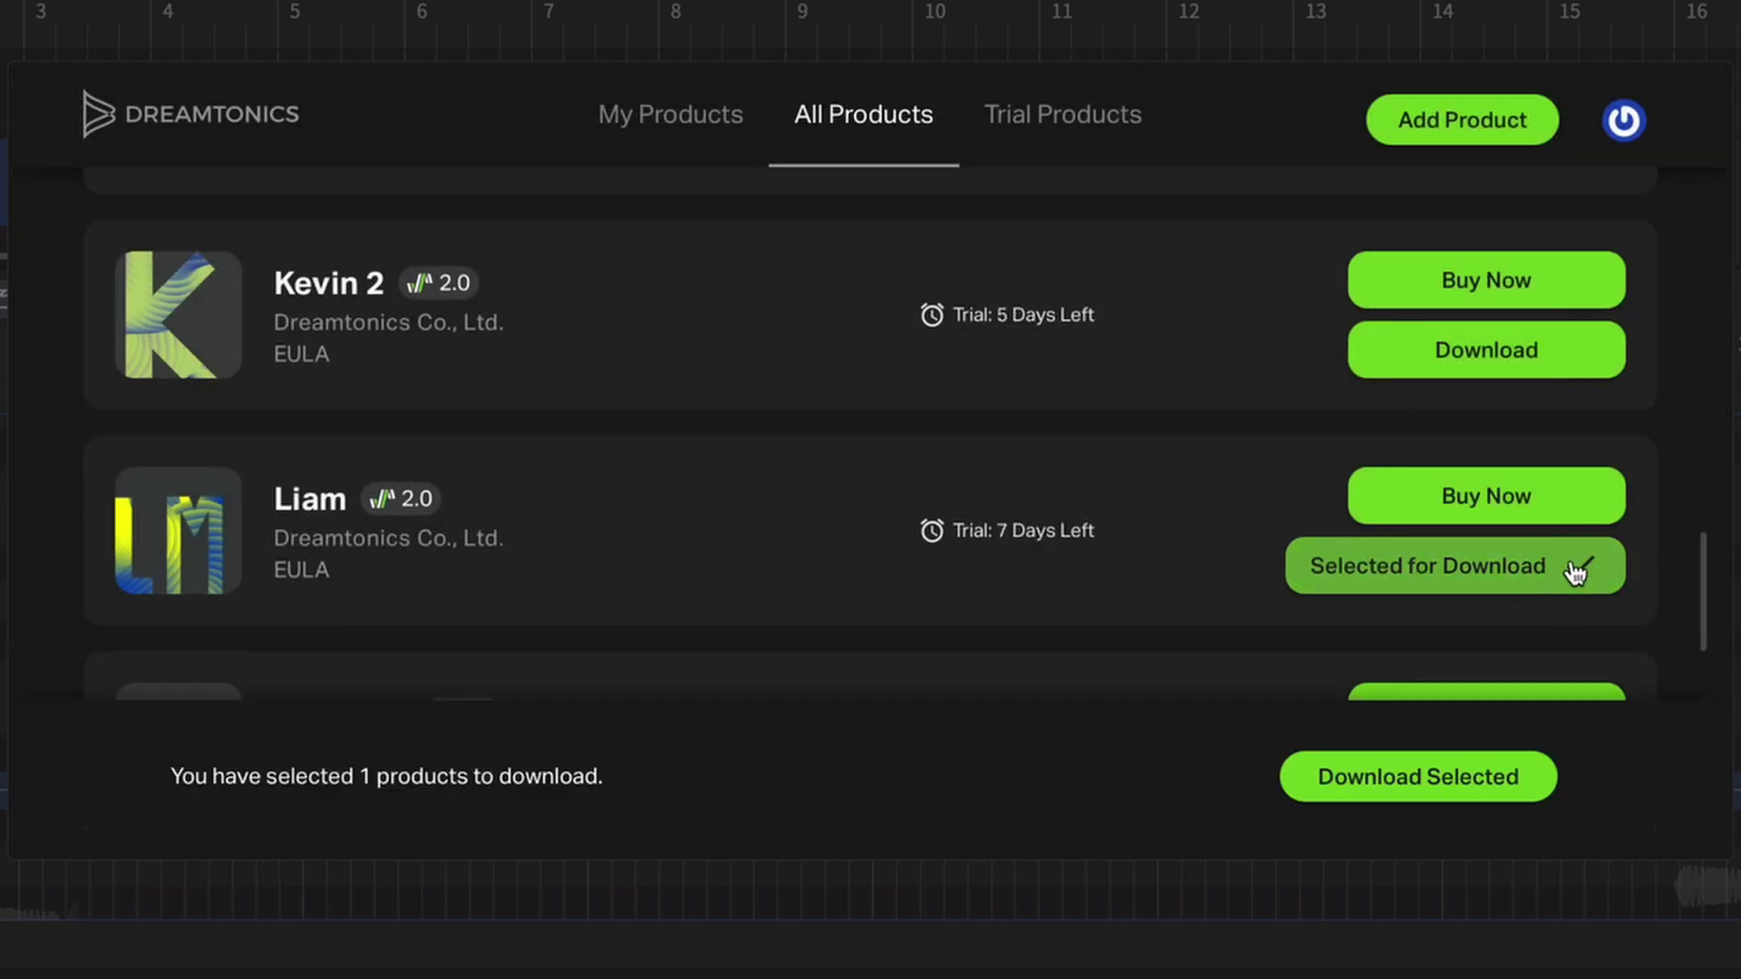
pyautogui.click(1436, 779)
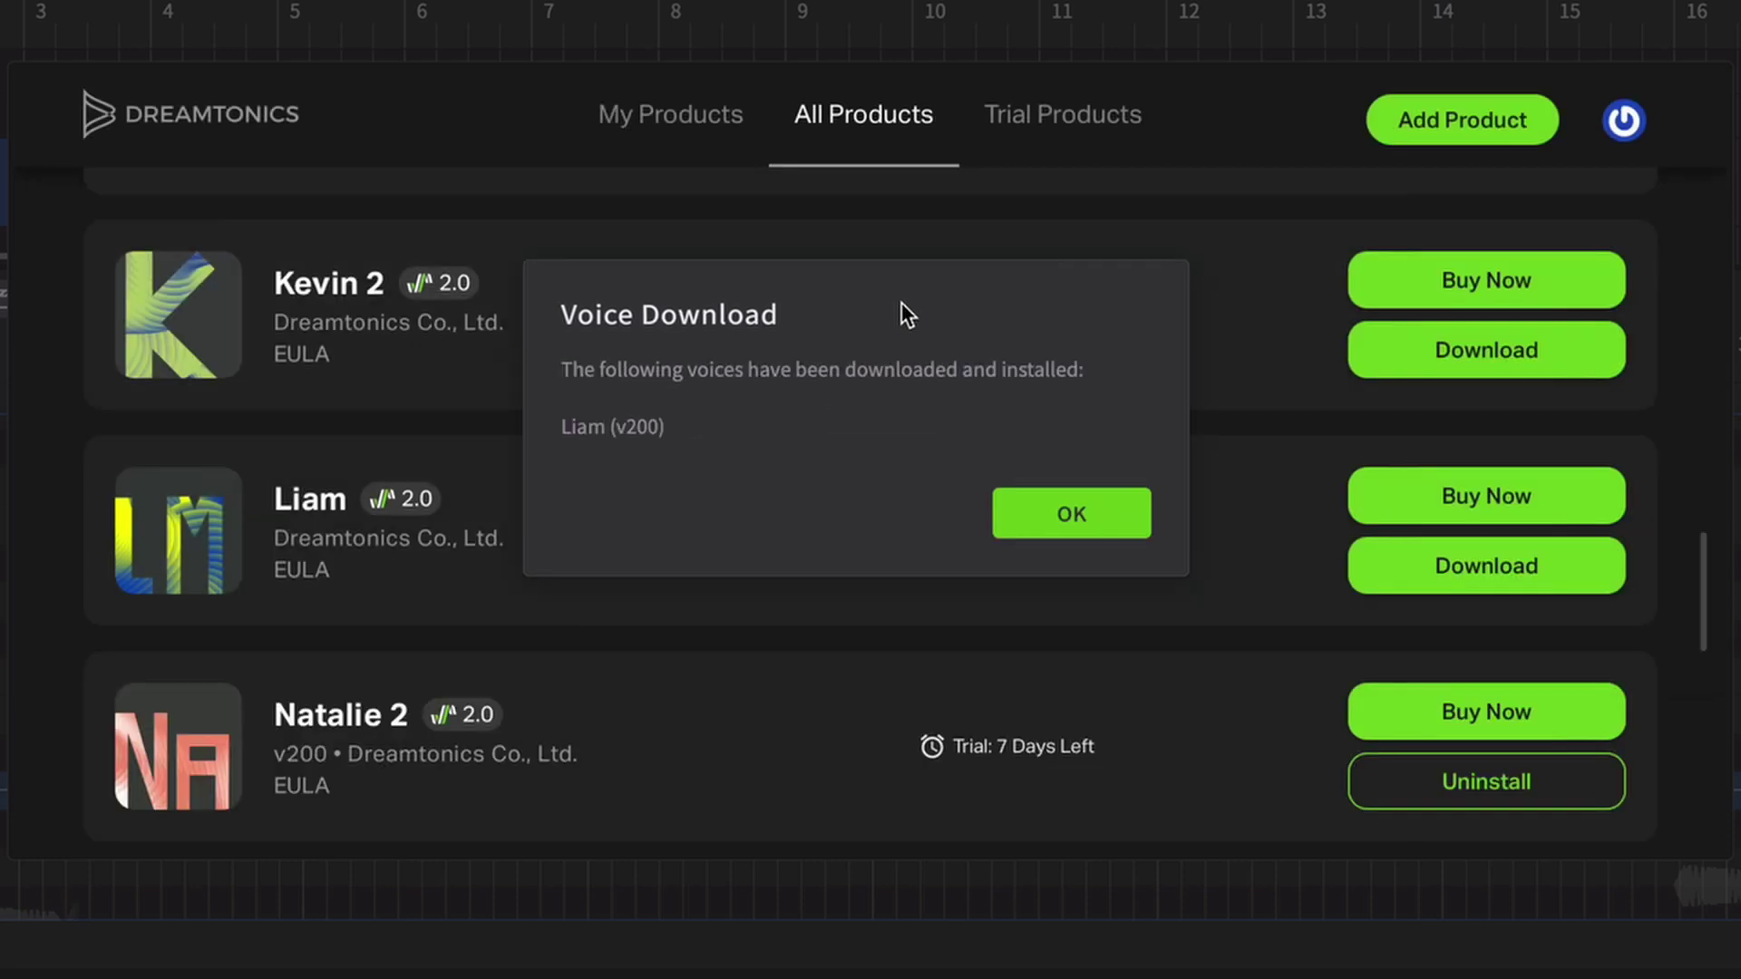
pyautogui.click(1091, 508)
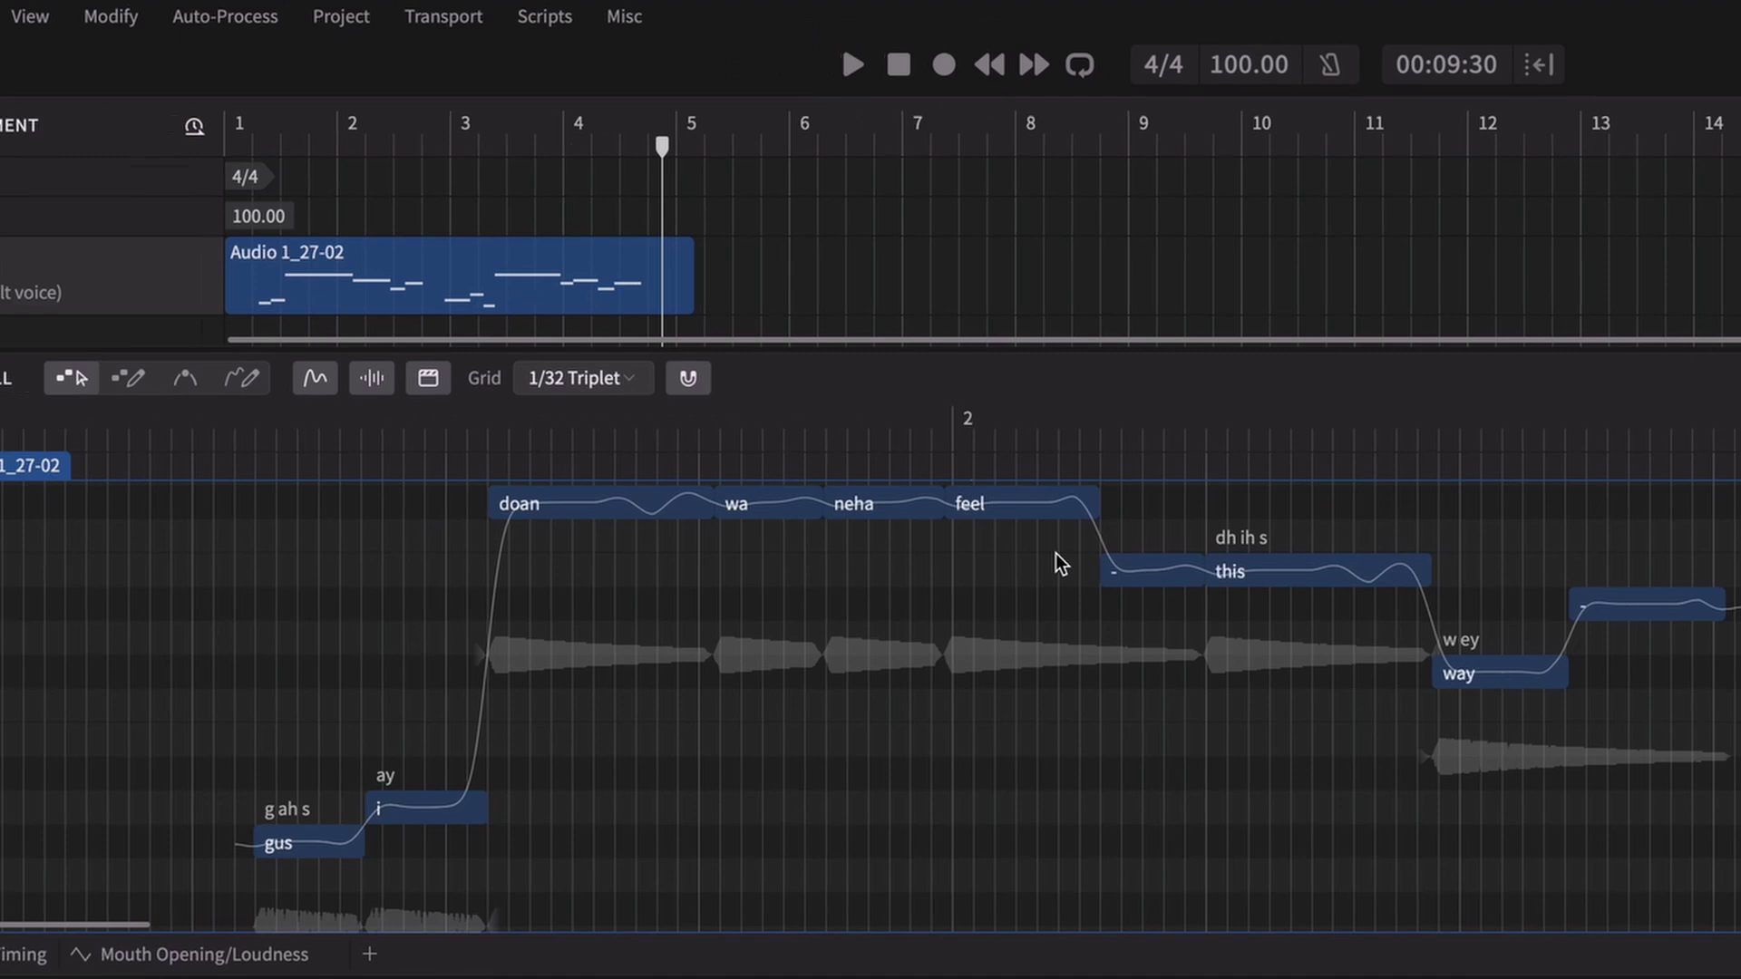
# Step: Assign Liam as the Audio 1 voice and play back the transcribed melody
pyautogui.click(182, 334)
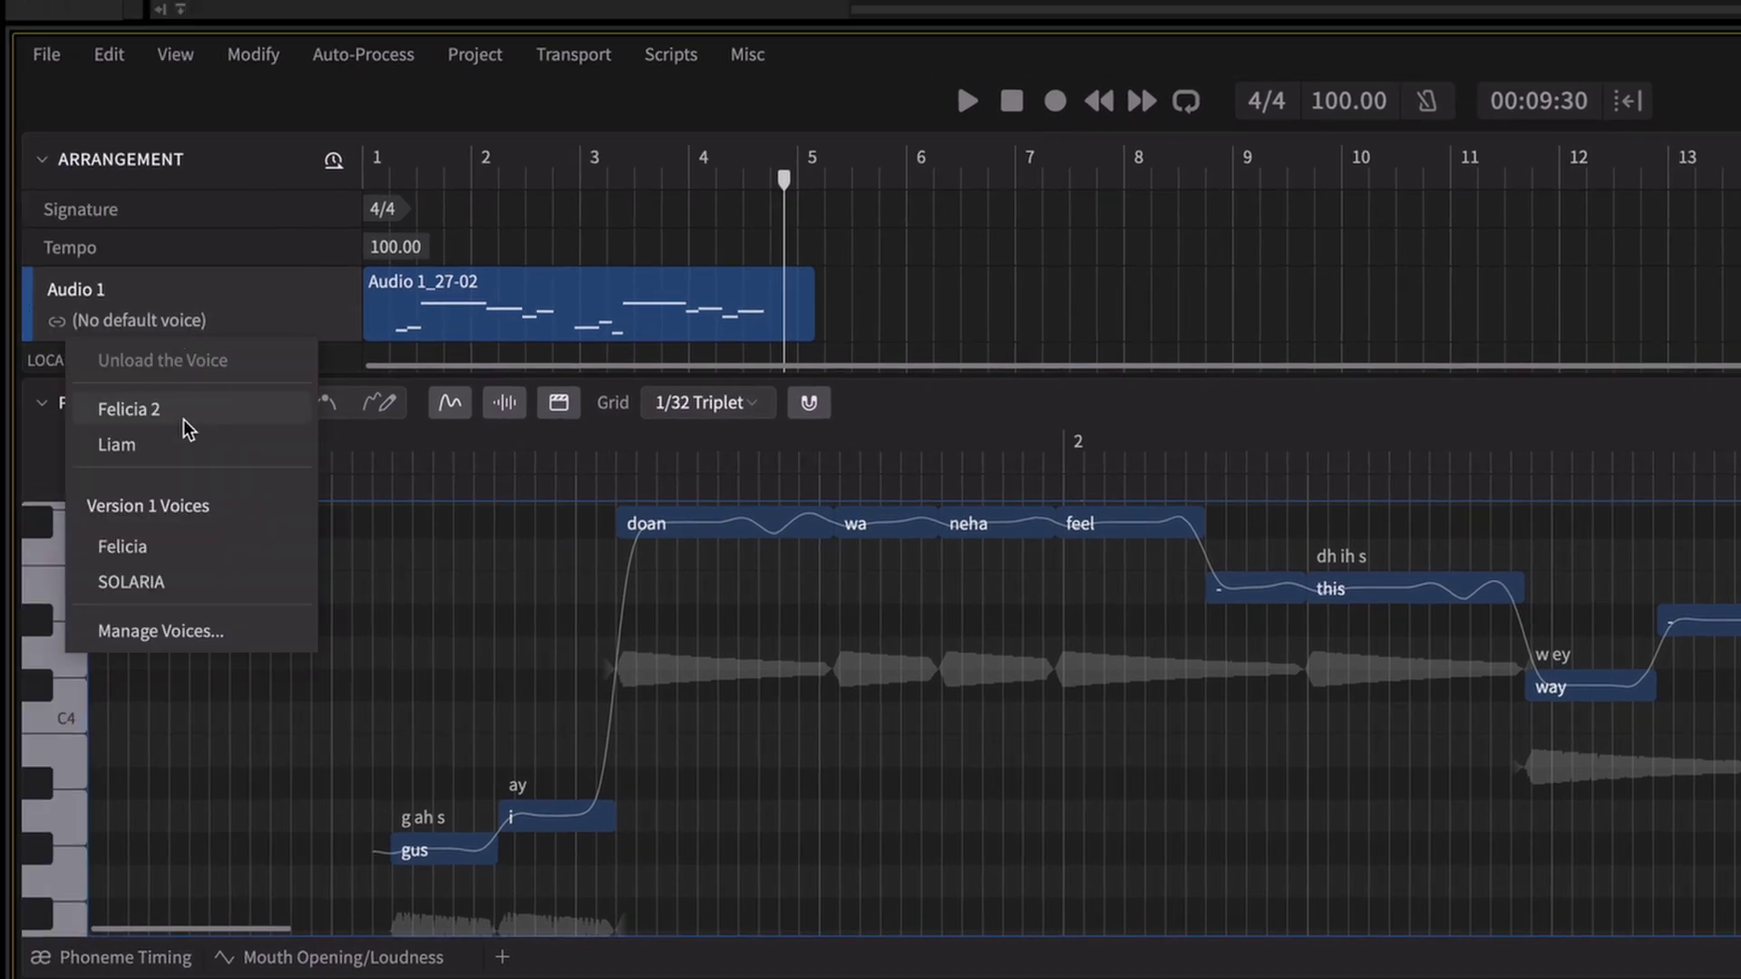
pyautogui.click(187, 445)
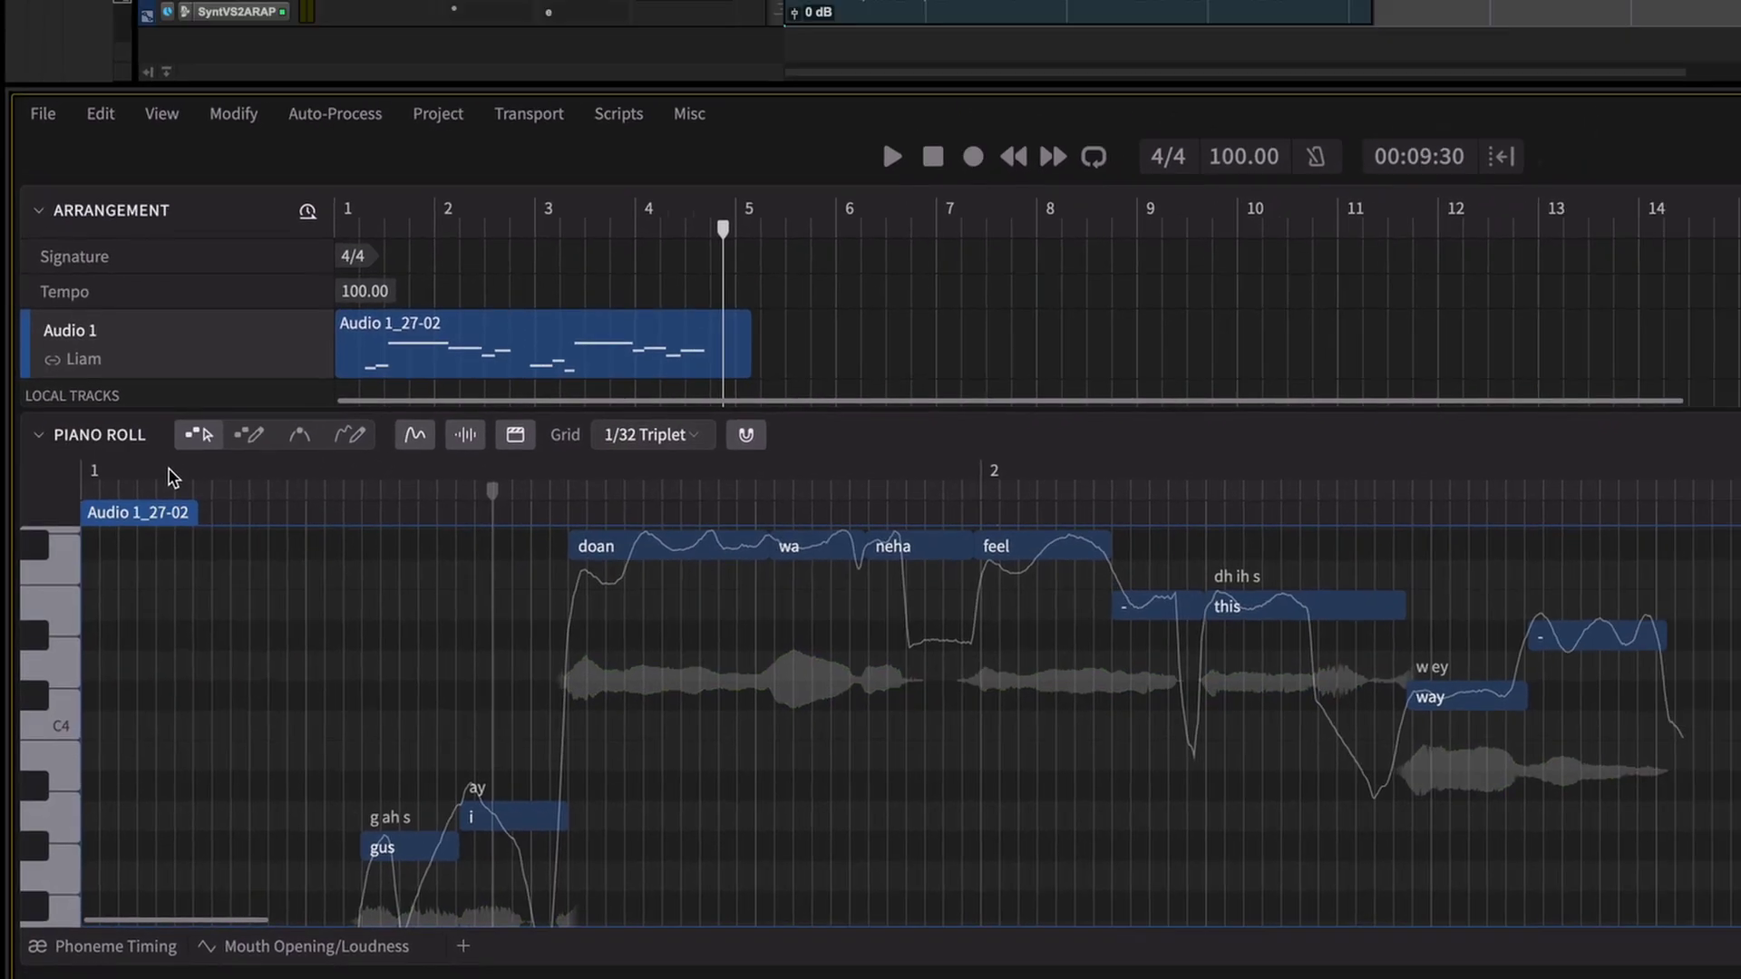
pyautogui.press('space')
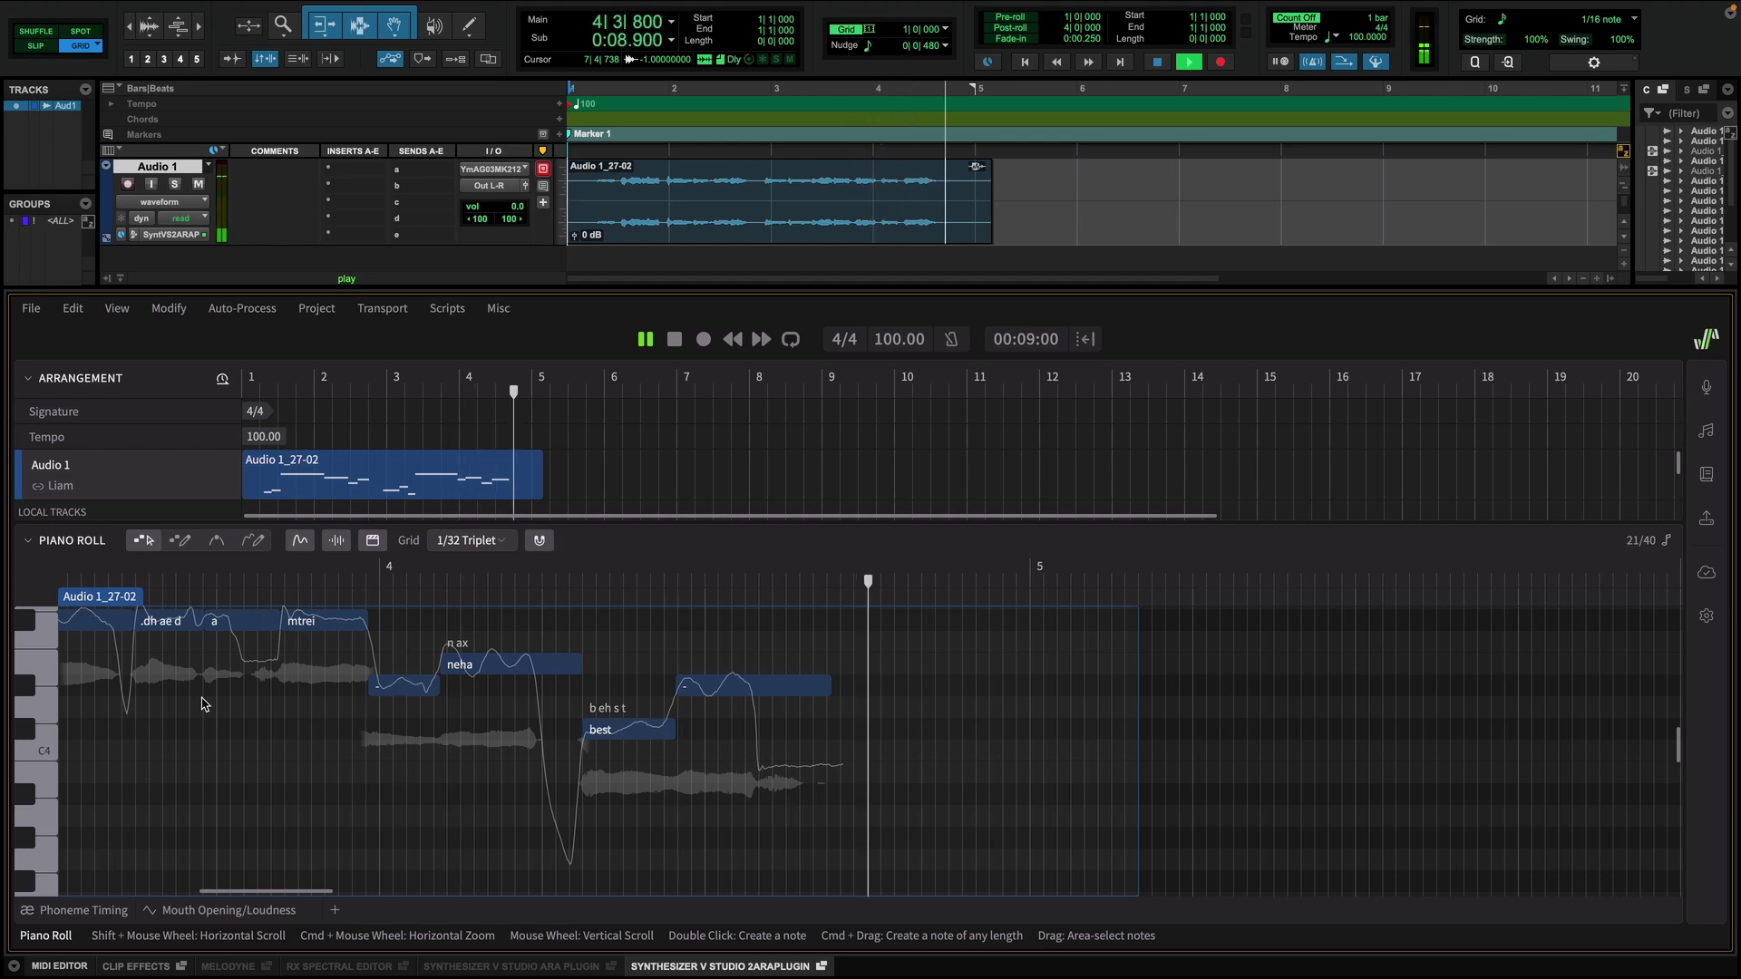
# Step: Stop playback, return to the start and change the first note's lyric to 'cos'
pyautogui.press('space')
pyautogui.moveTo(277, 893); pyautogui.dragTo(141, 896)
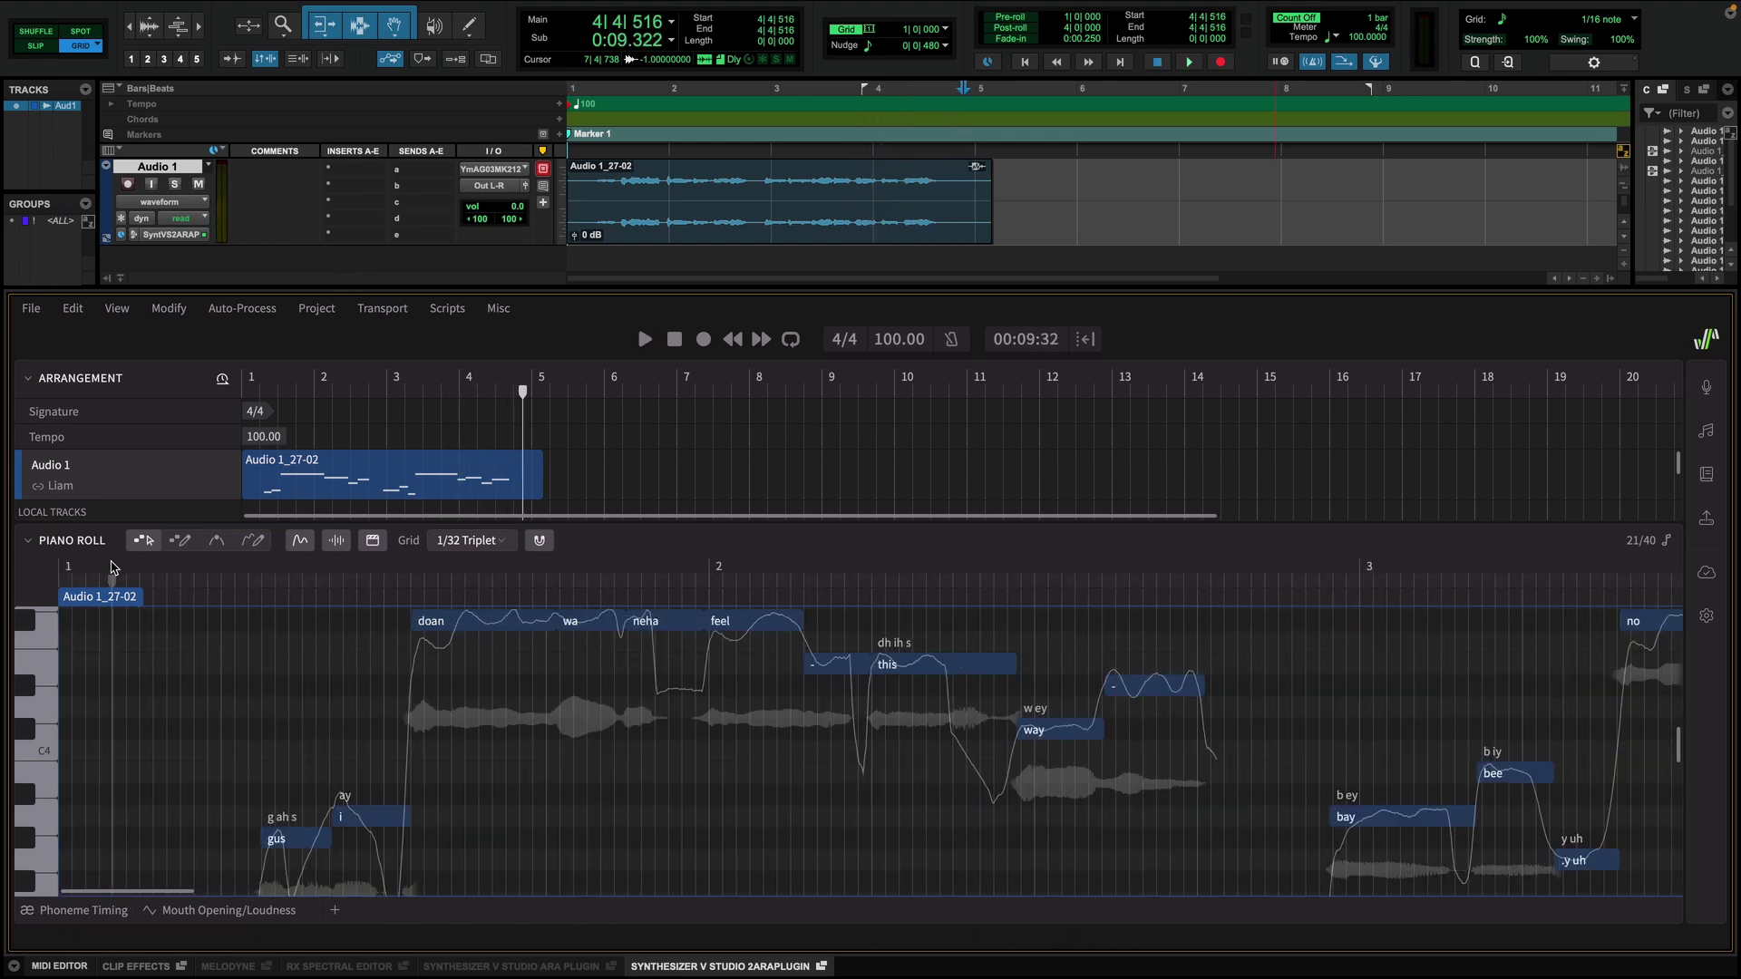
pyautogui.press('Return')
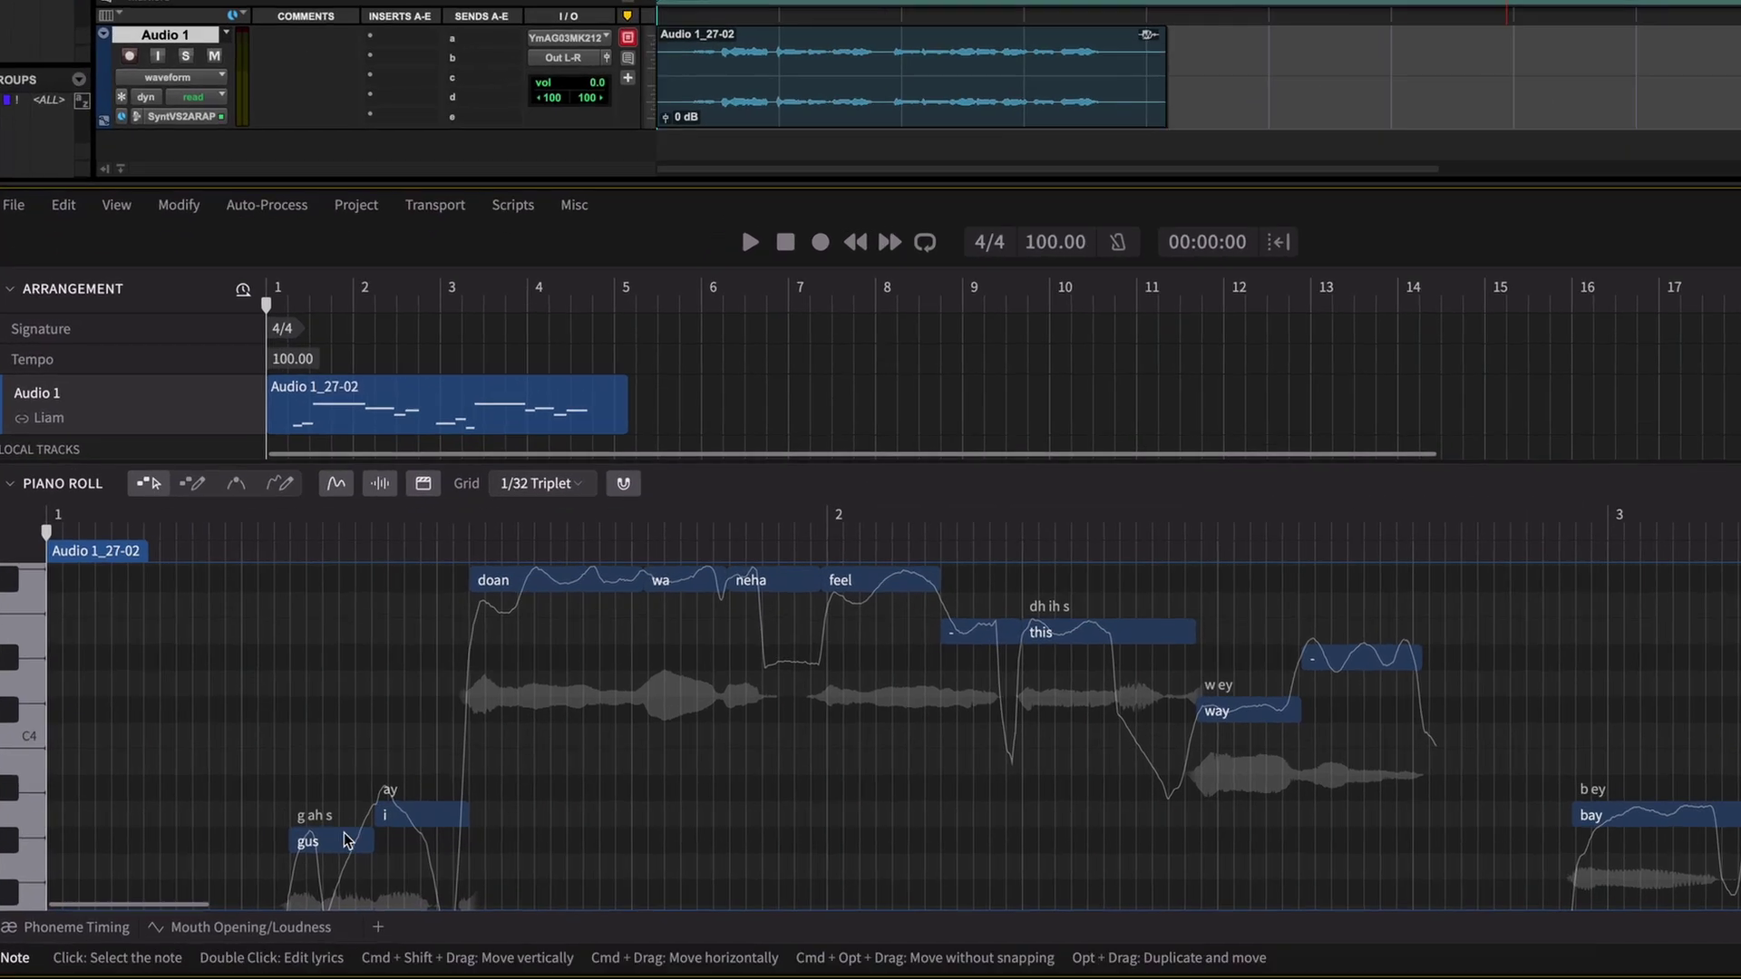
pyautogui.doubleClick(307, 840)
pyautogui.write('cos')
pyautogui.press('Tab')
pyautogui.press('Tab')
# Step: Enter the following lyrics don't, wanna, +, know, that, i'm, trying on the next notes
pyautogui.write("don't")
pyautogui.press('Tab')
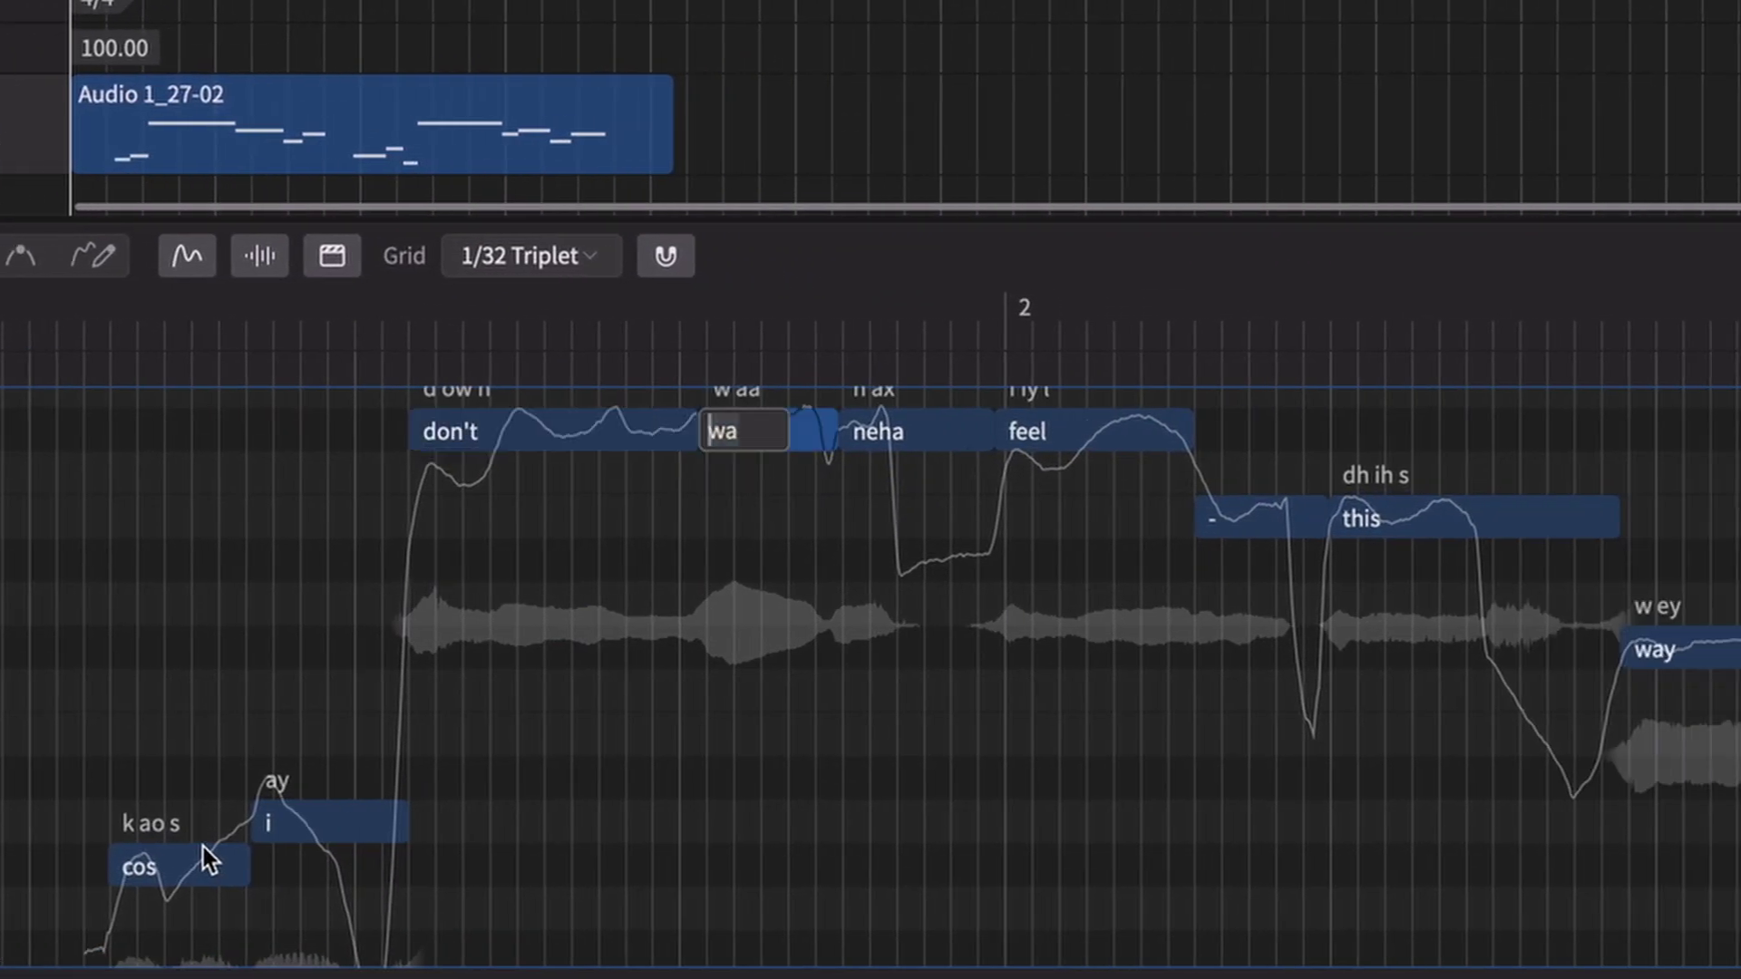
pyautogui.write('wanna')
pyautogui.press('Tab')
pyautogui.write('+')
pyautogui.press('Tab')
pyautogui.press('Tab')
pyautogui.press('Tab')
pyautogui.press('Tab')
pyautogui.press('Tab')
pyautogui.press('Tab')
pyautogui.press('Tab')
pyautogui.press('Tab')
pyautogui.press('Tab')
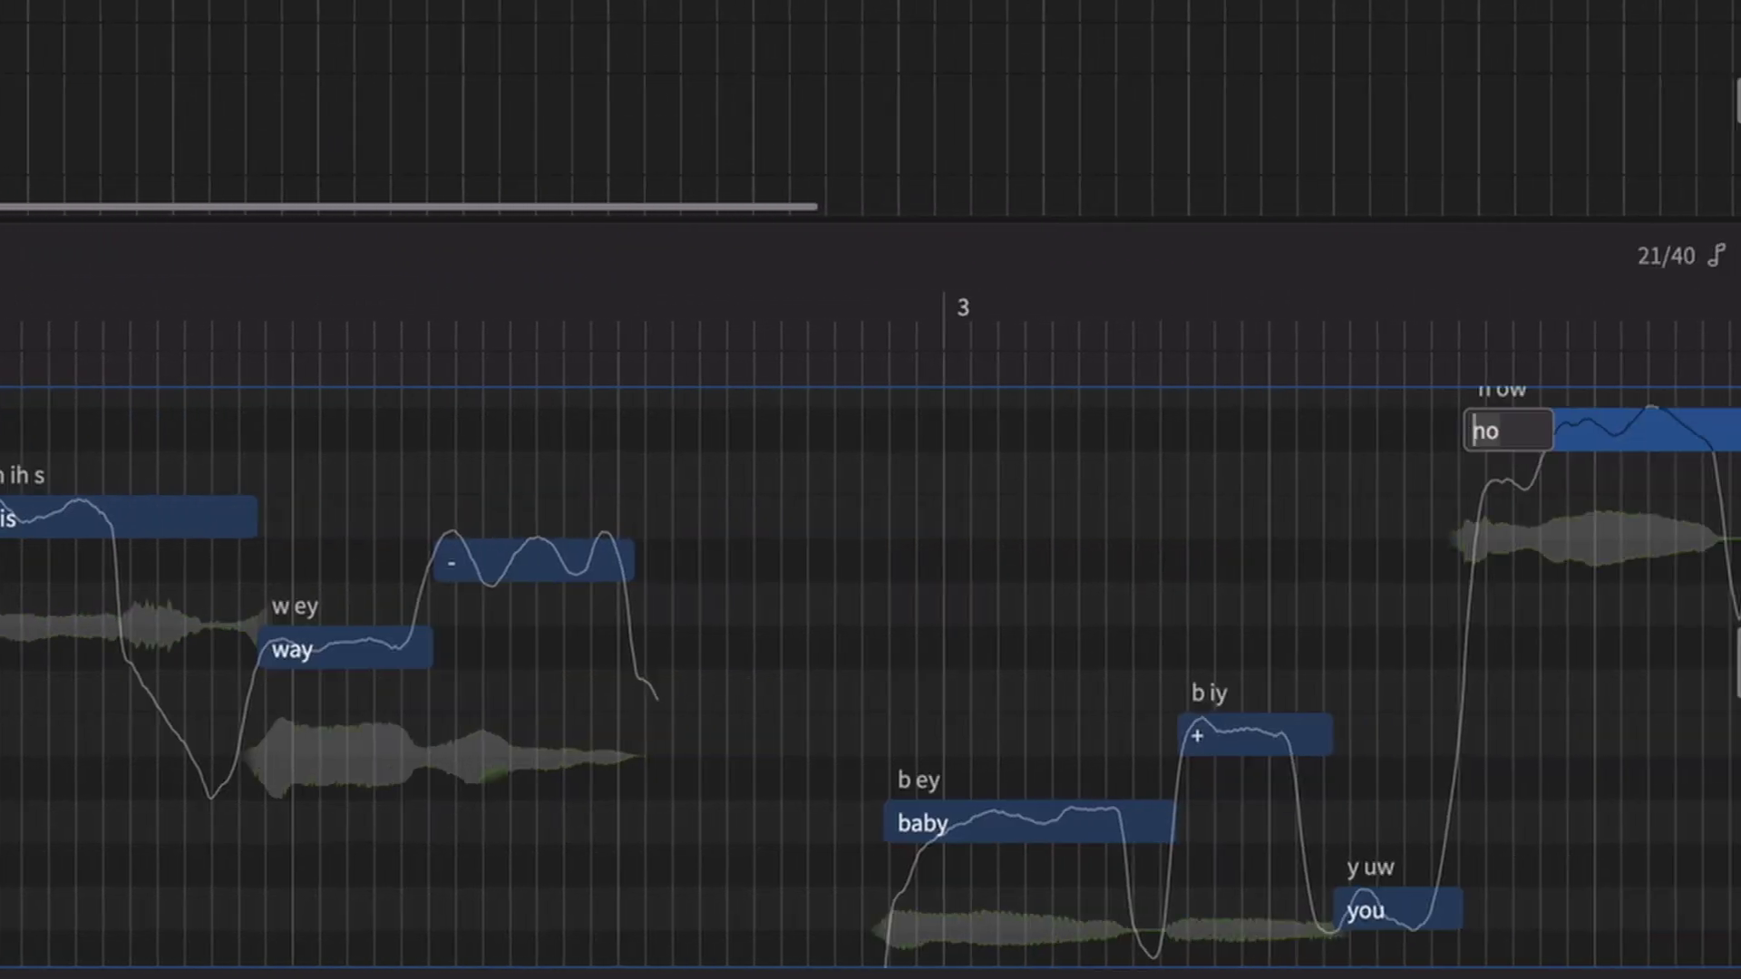
pyautogui.write('know')
pyautogui.press('Tab')
pyautogui.write('that')
pyautogui.press('Tab')
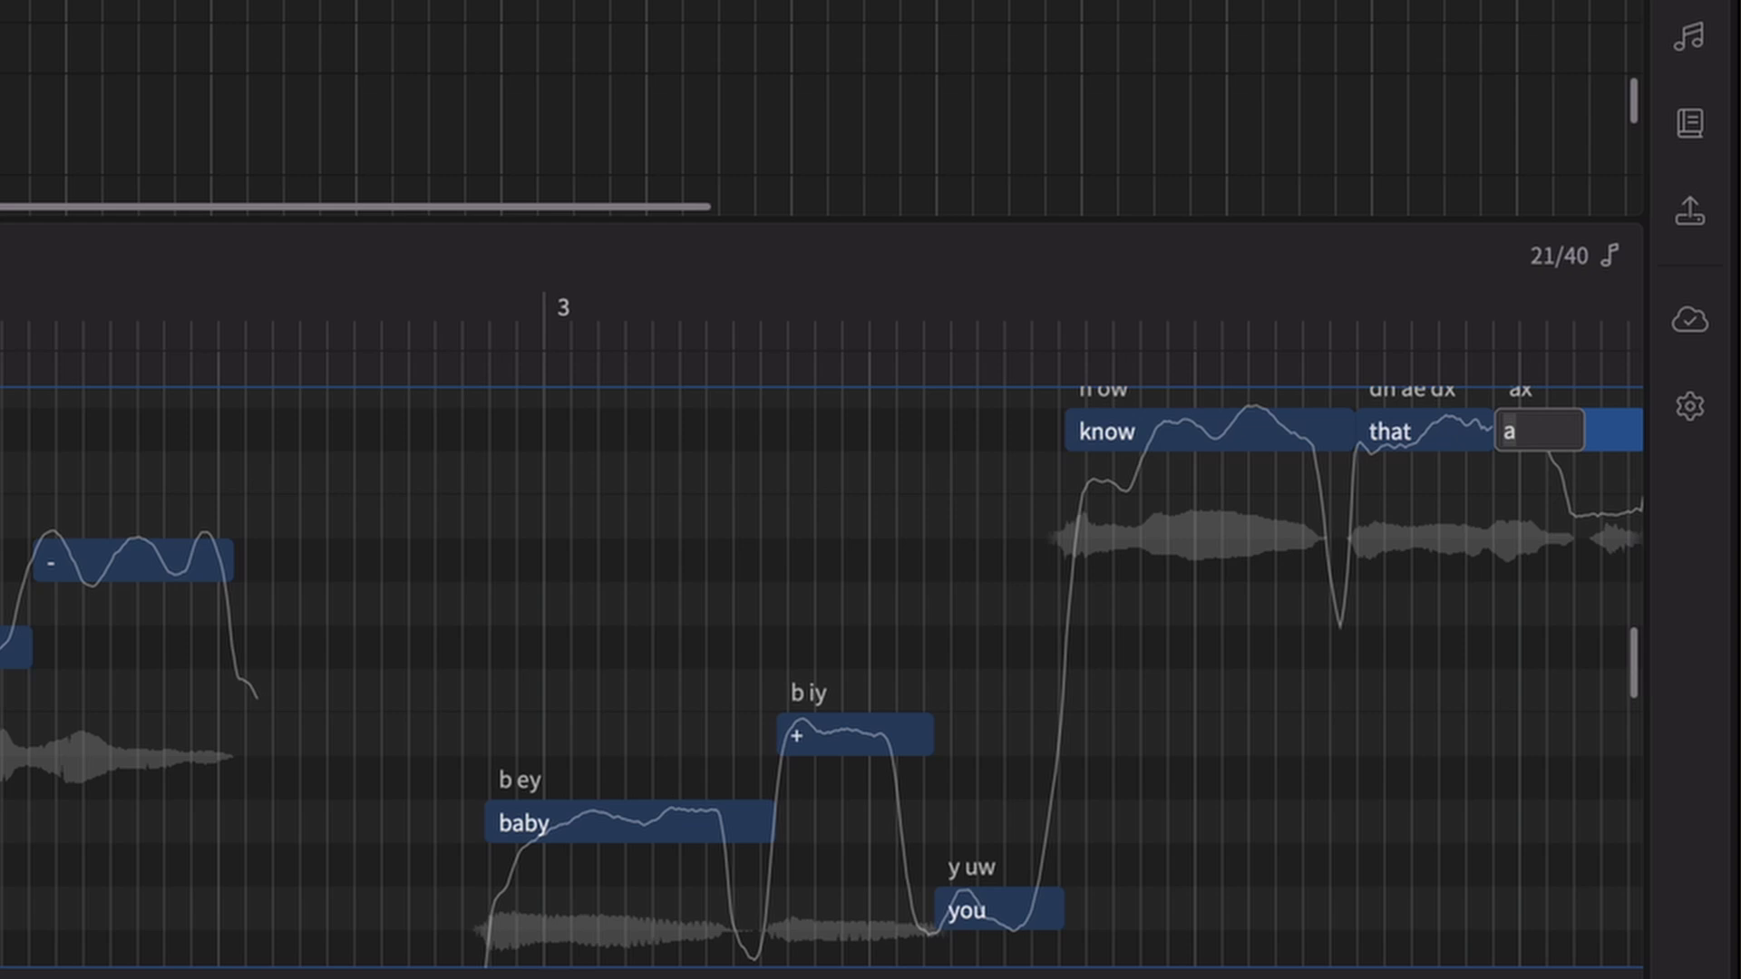
pyautogui.write("i'm")
pyautogui.press('Tab')
pyautogui.write('trying')
pyautogui.press('Tab')
pyautogui.press('Tab')
pyautogui.press('Tab')
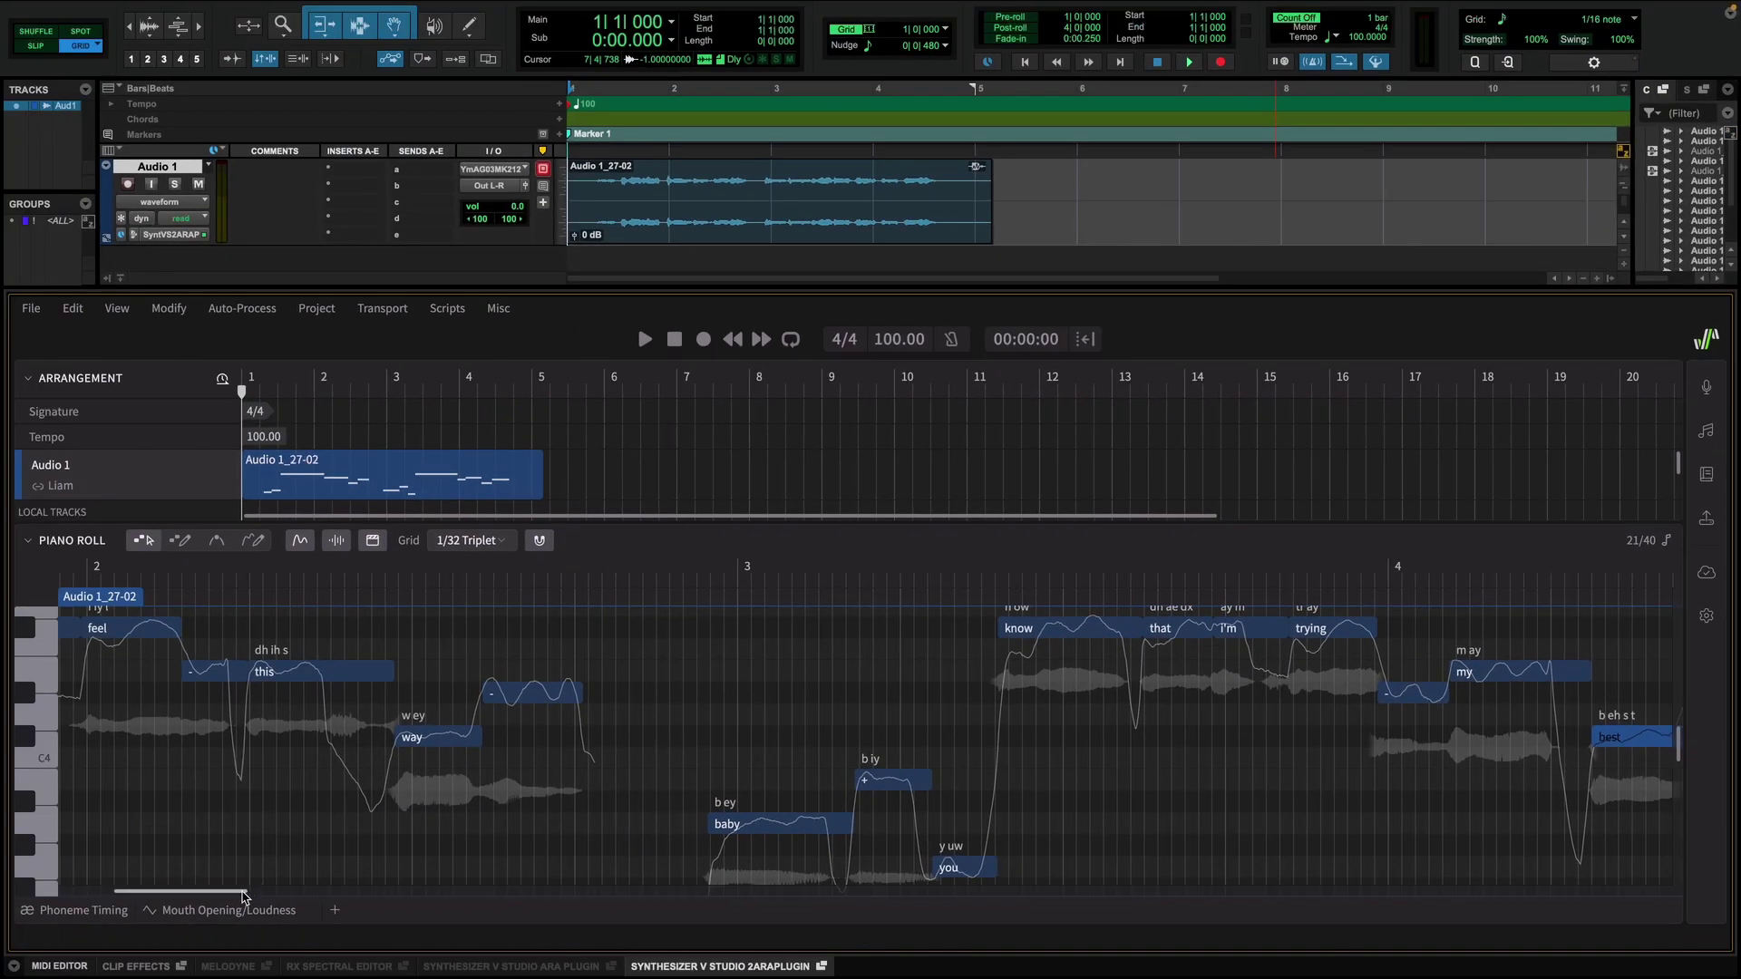
# Step: Lower the opening "cos" note by one semitone and return the playhead to bar 1
pyautogui.moveTo(243, 898); pyautogui.dragTo(191, 897)
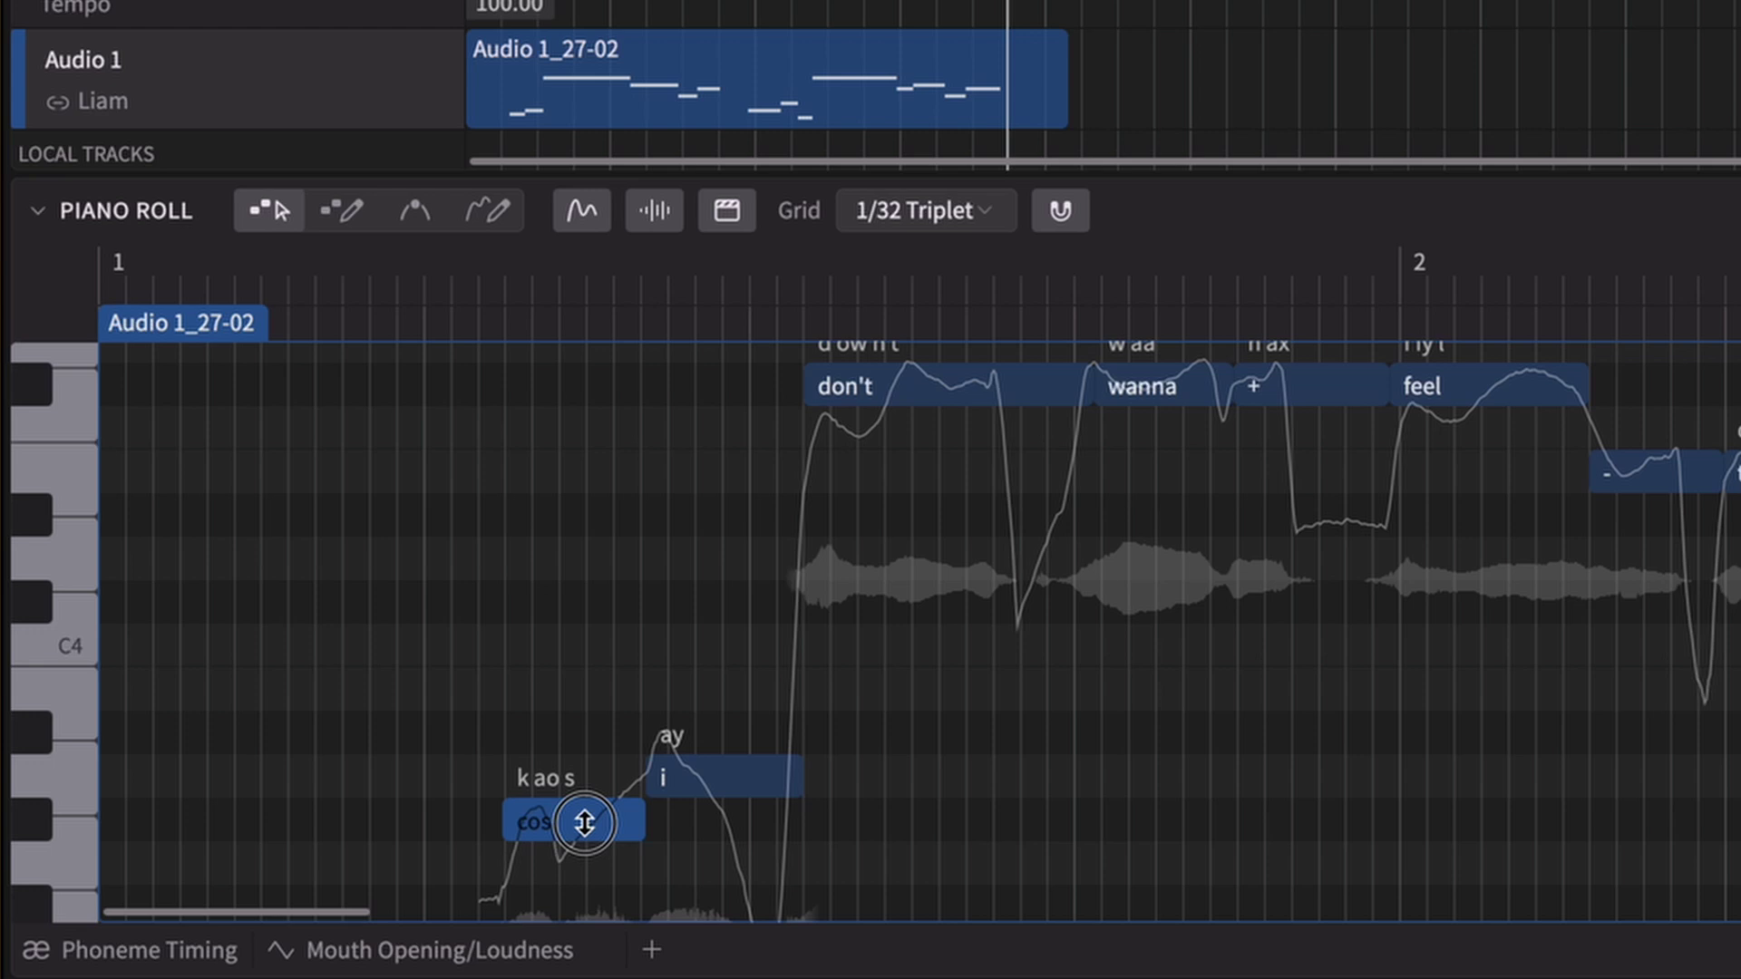
pyautogui.click(302, 851)
pyautogui.moveTo(583, 839); pyautogui.dragTo(580, 862)
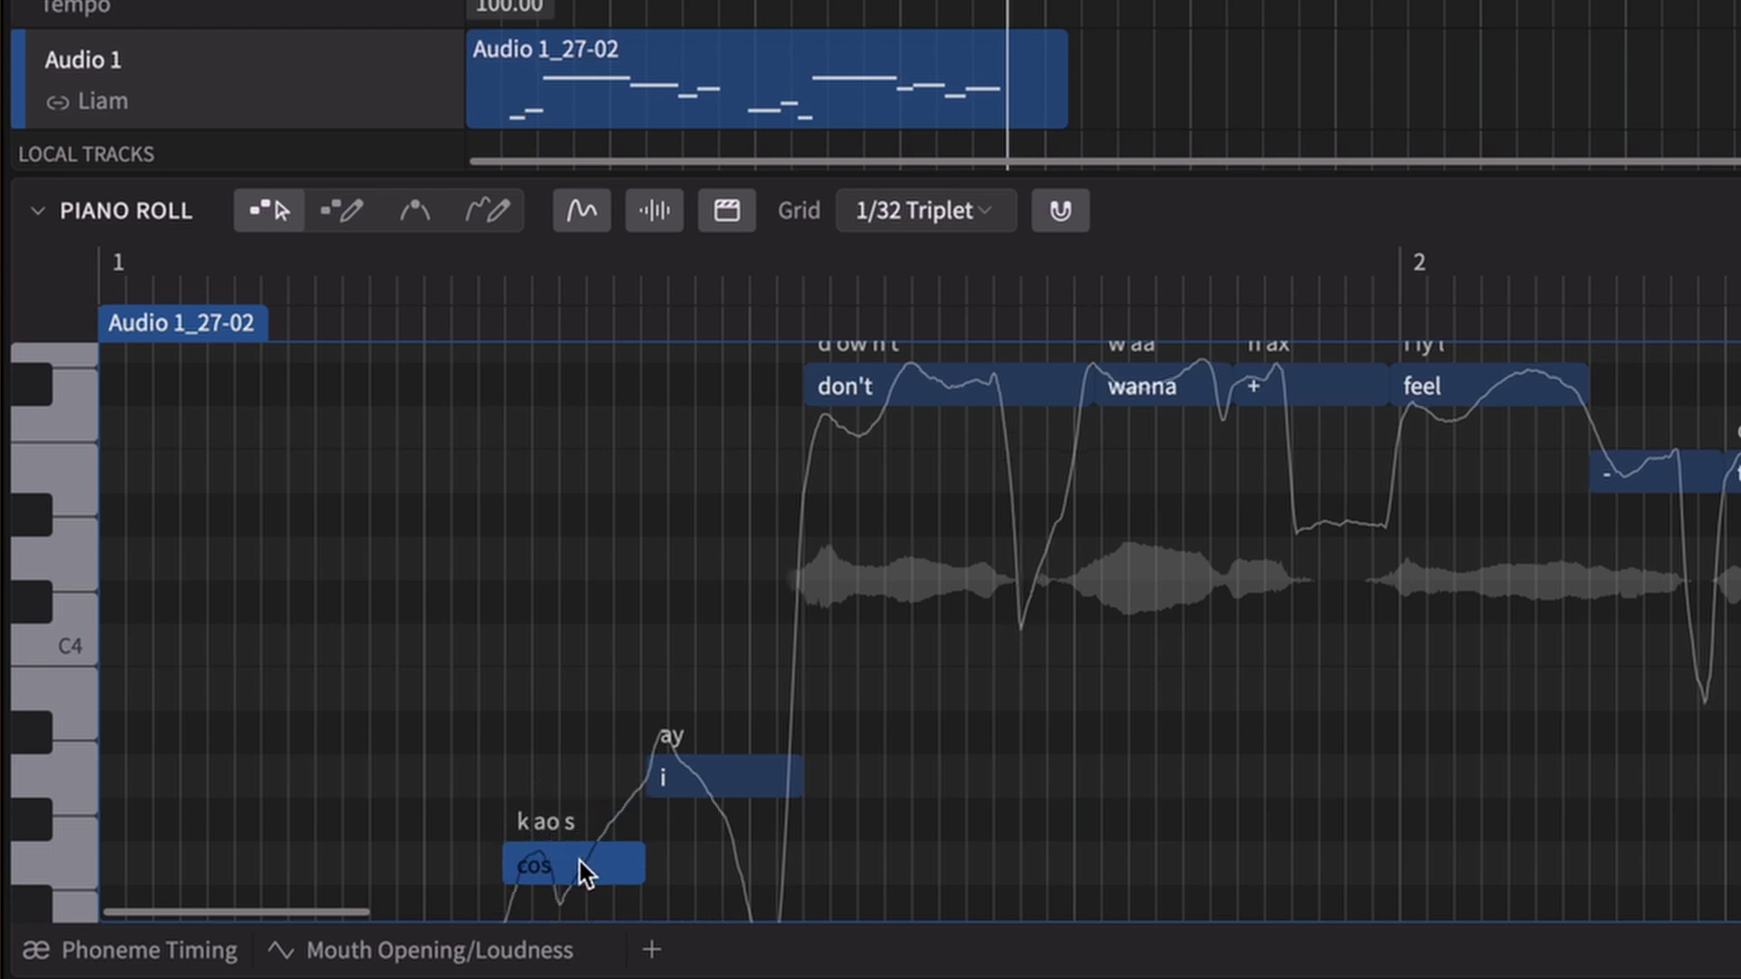
pyautogui.click(547, 552)
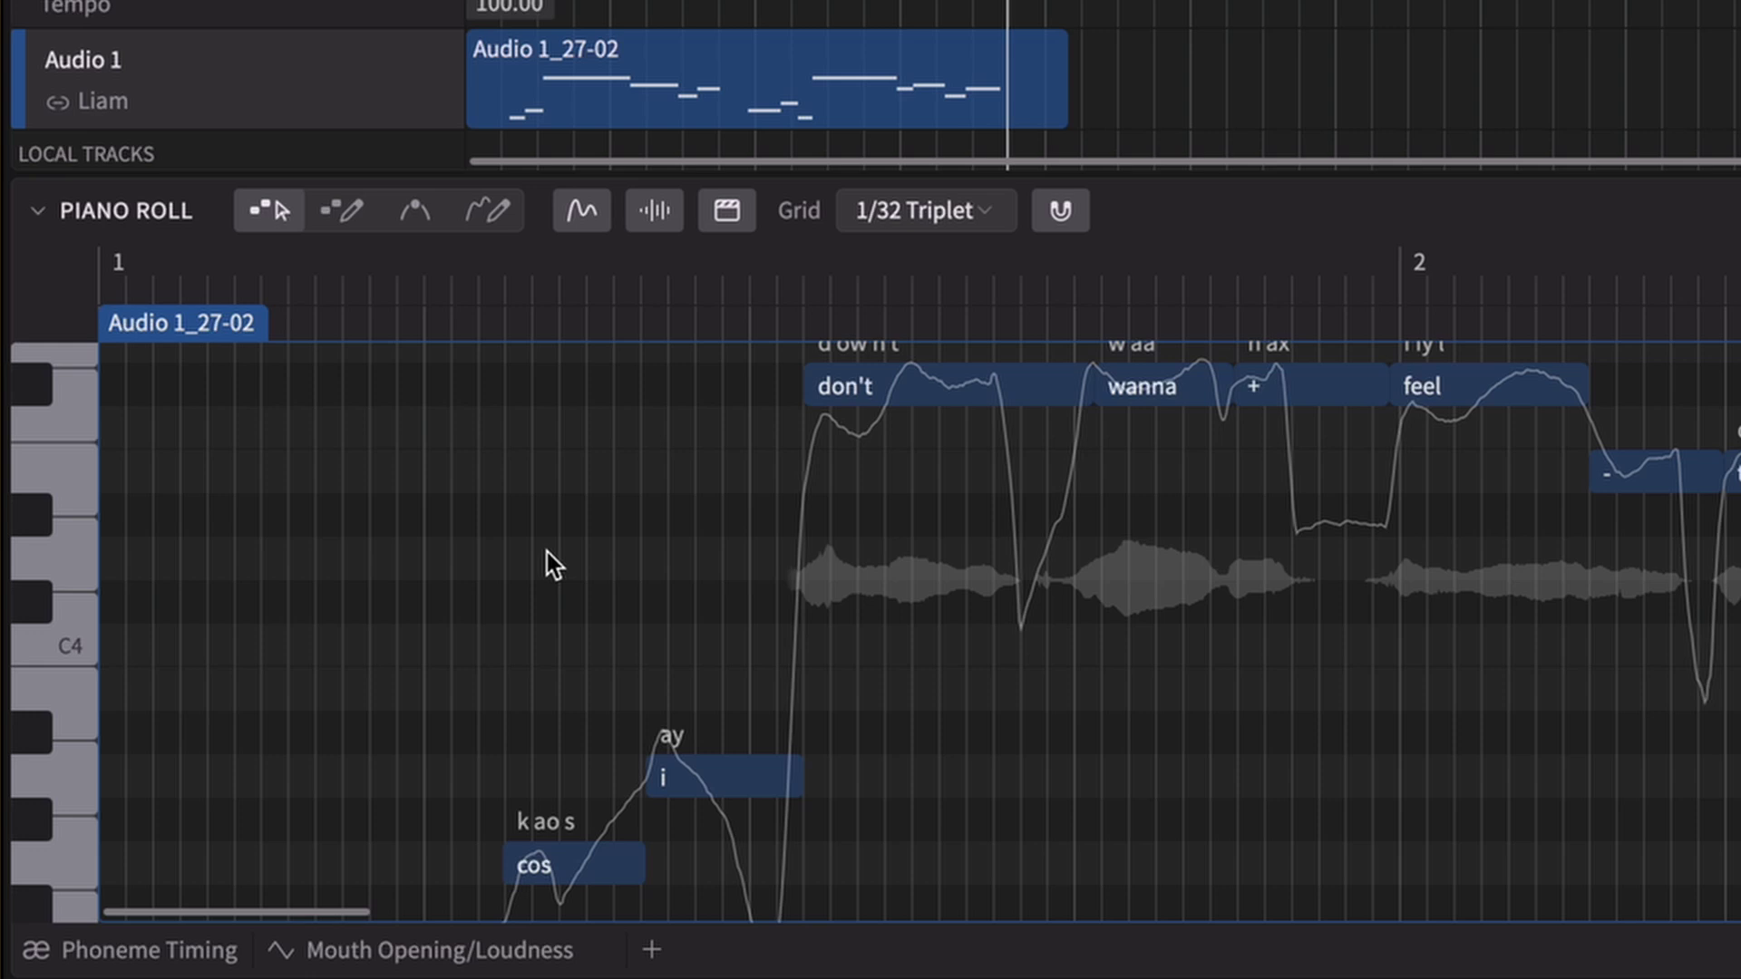
pyautogui.moveTo(258, 292); pyautogui.dragTo(106, 319)
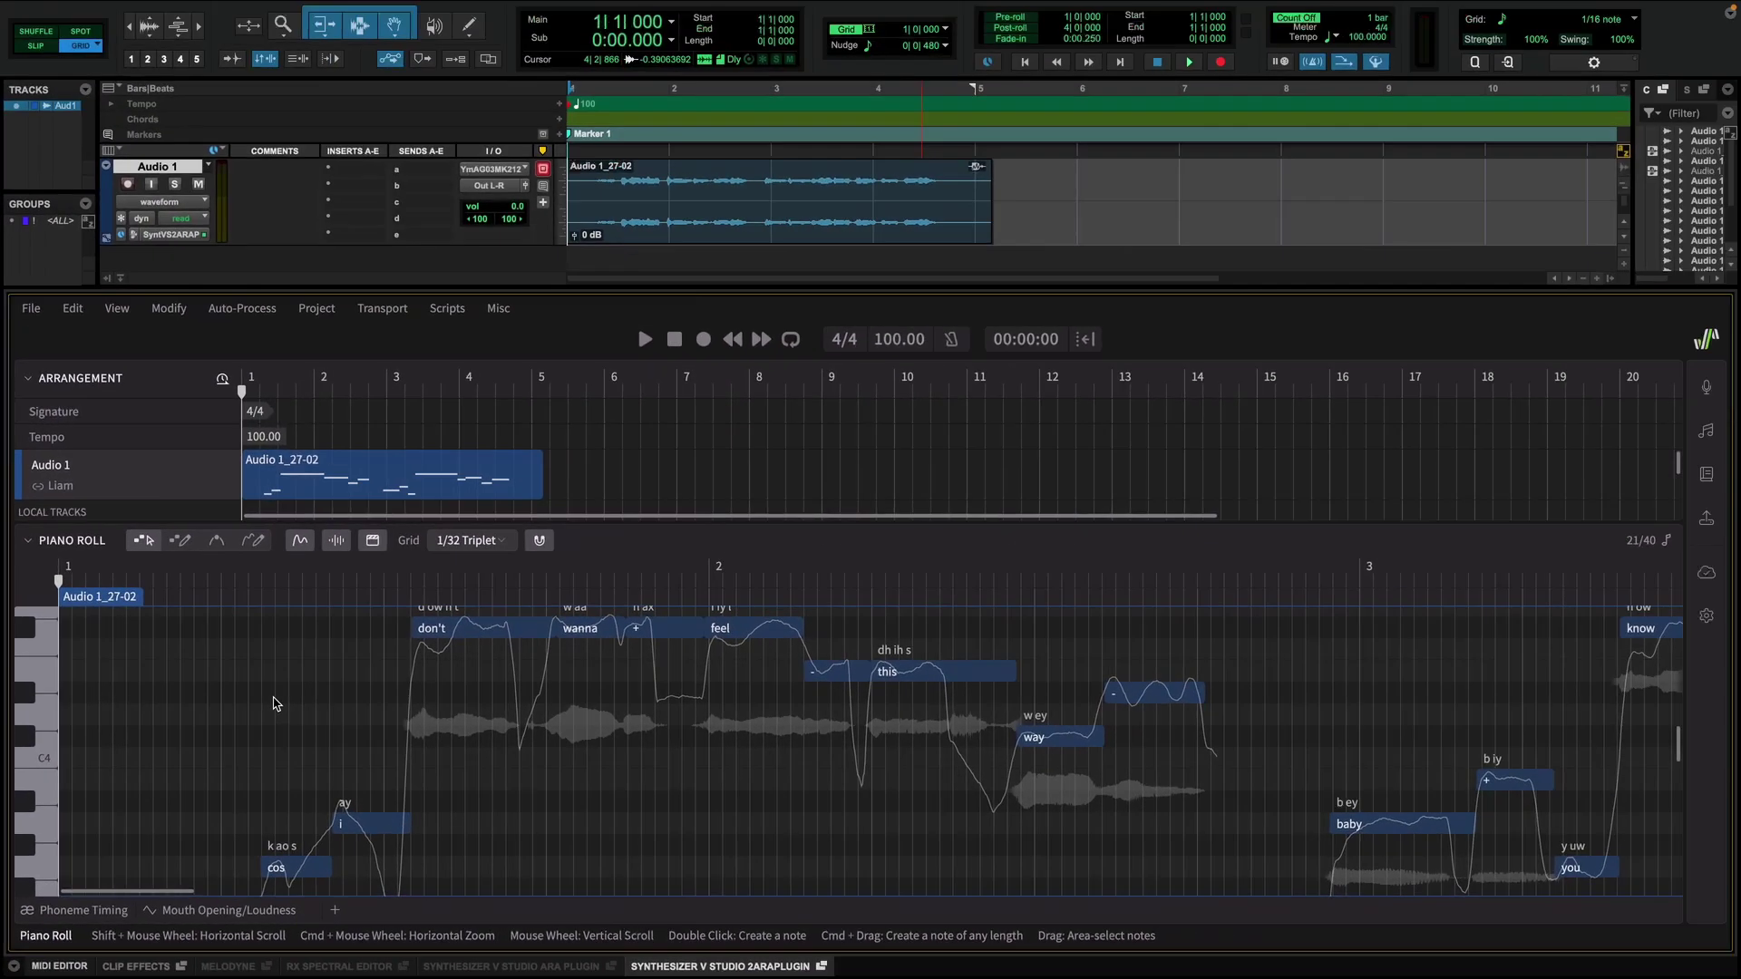
pyautogui.press('space')
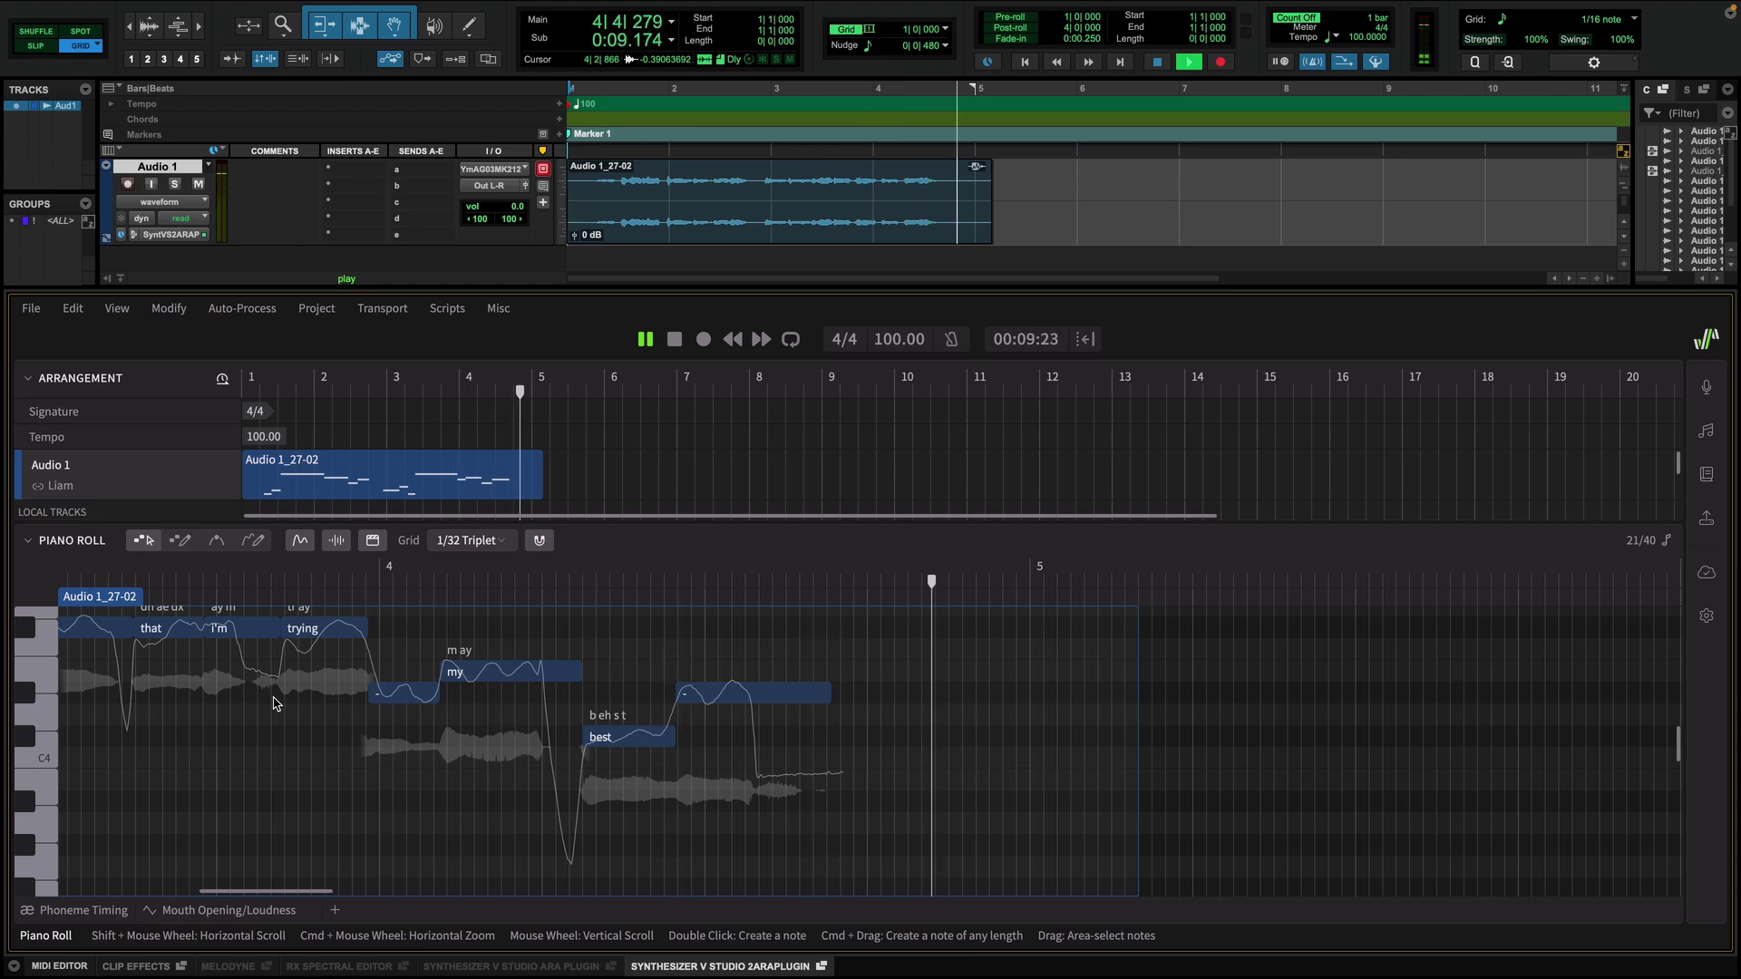
pyautogui.press('space')
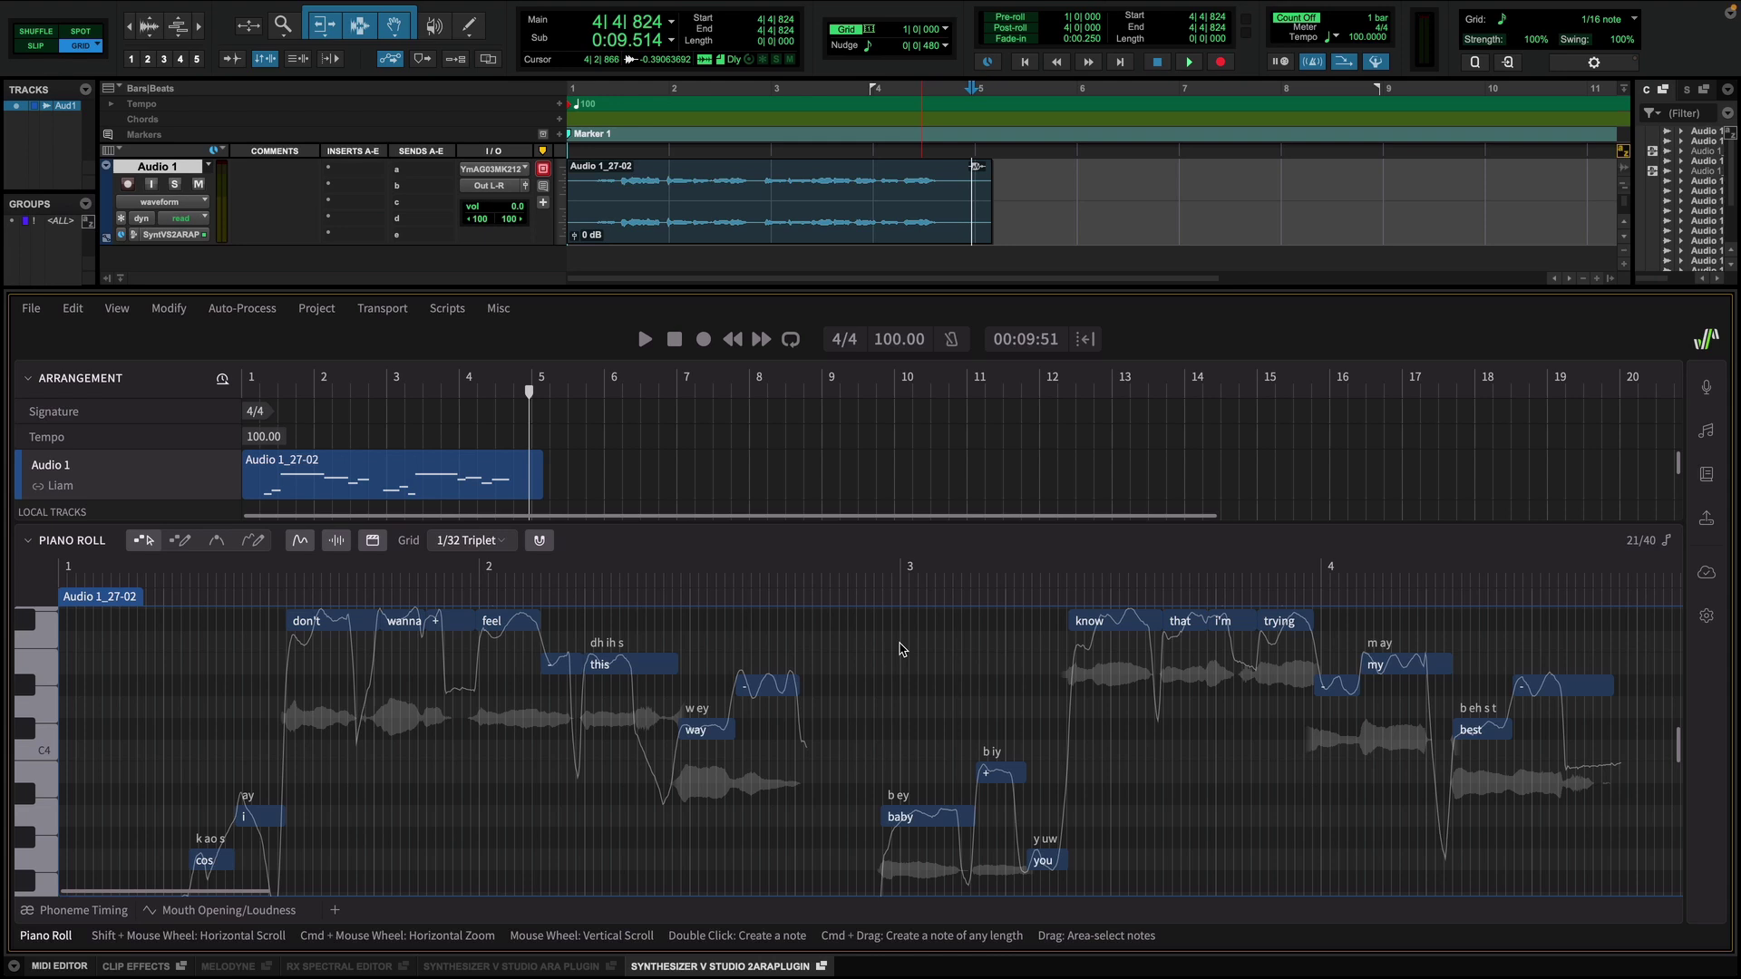
# Step: Smart-quantize all Audio 1 notes with rhythmic simplification at -1.2, then deselect them
pyautogui.moveTo(1523, 639); pyautogui.dragTo(143, 889)
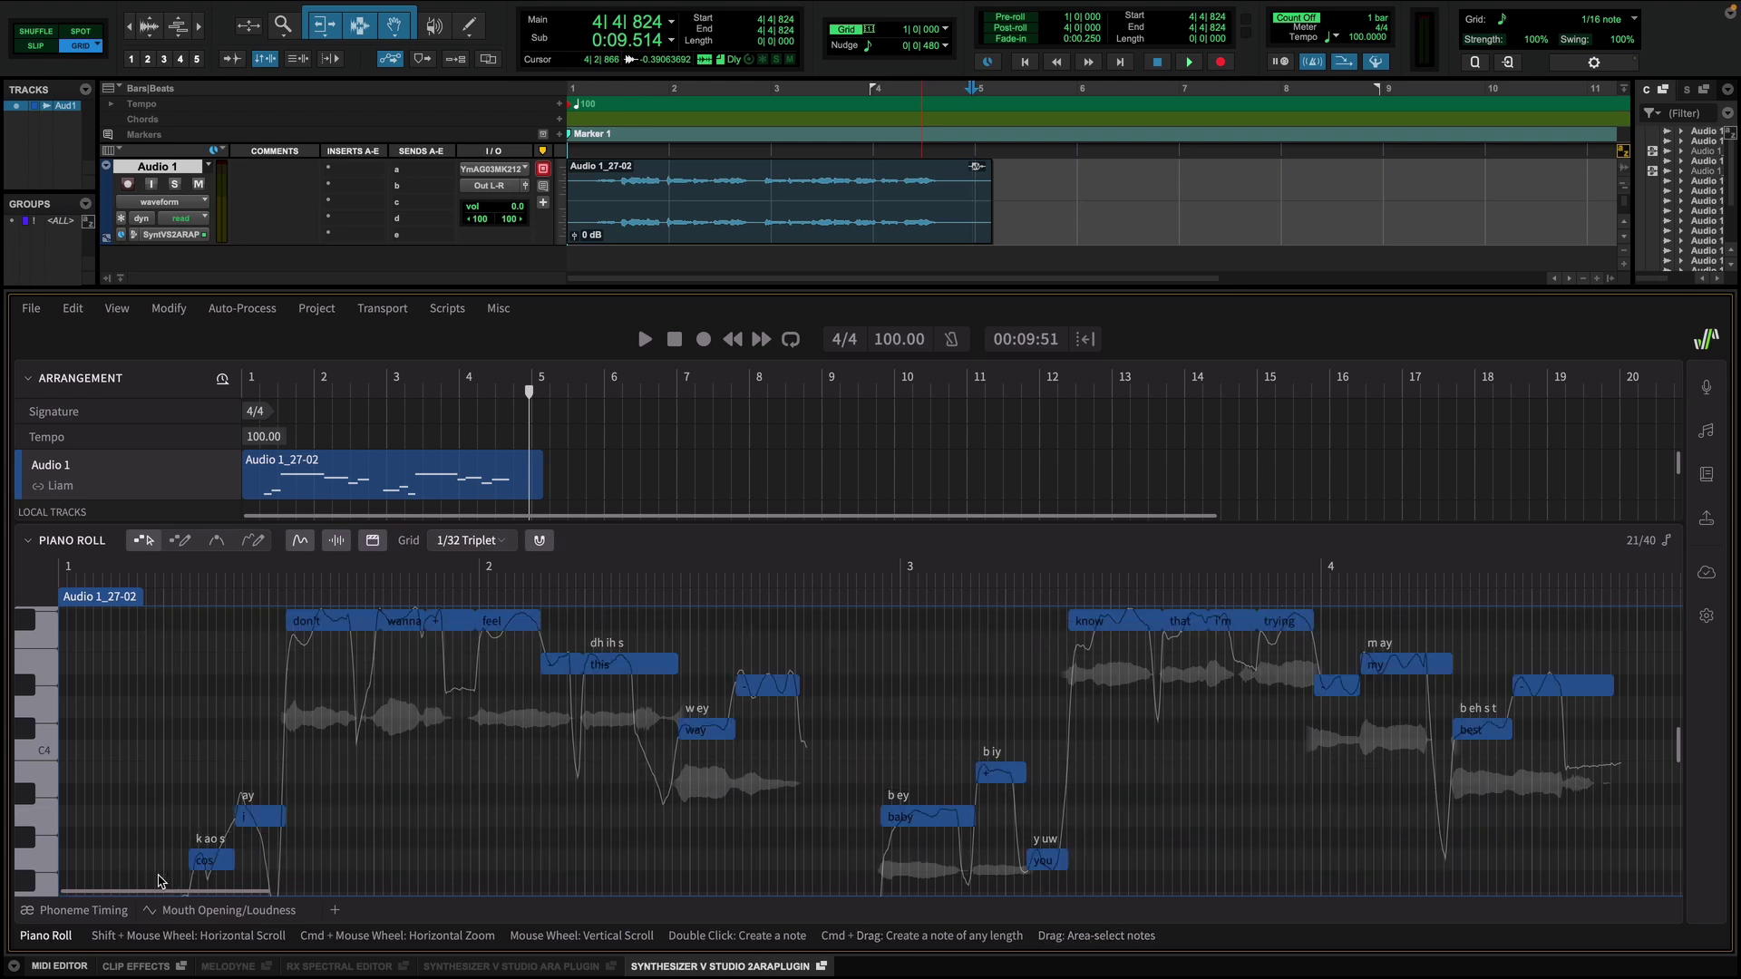
pyautogui.click(169, 308)
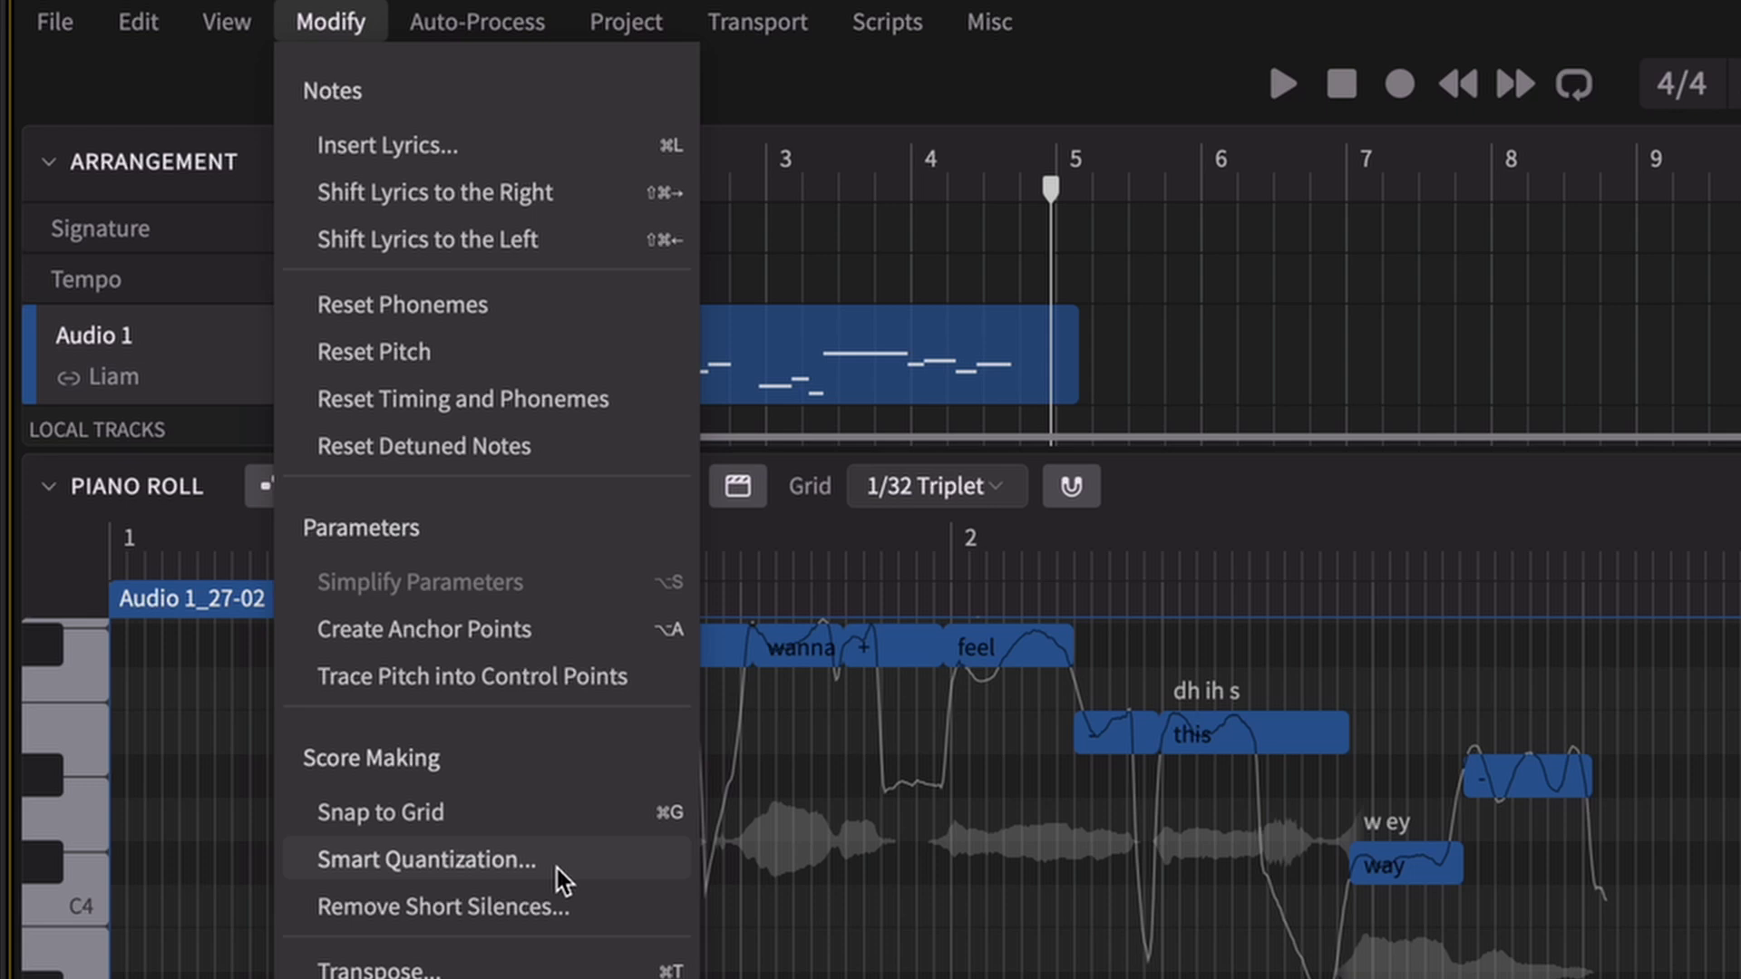
pyautogui.click(557, 868)
pyautogui.moveTo(992, 635); pyautogui.dragTo(883, 645)
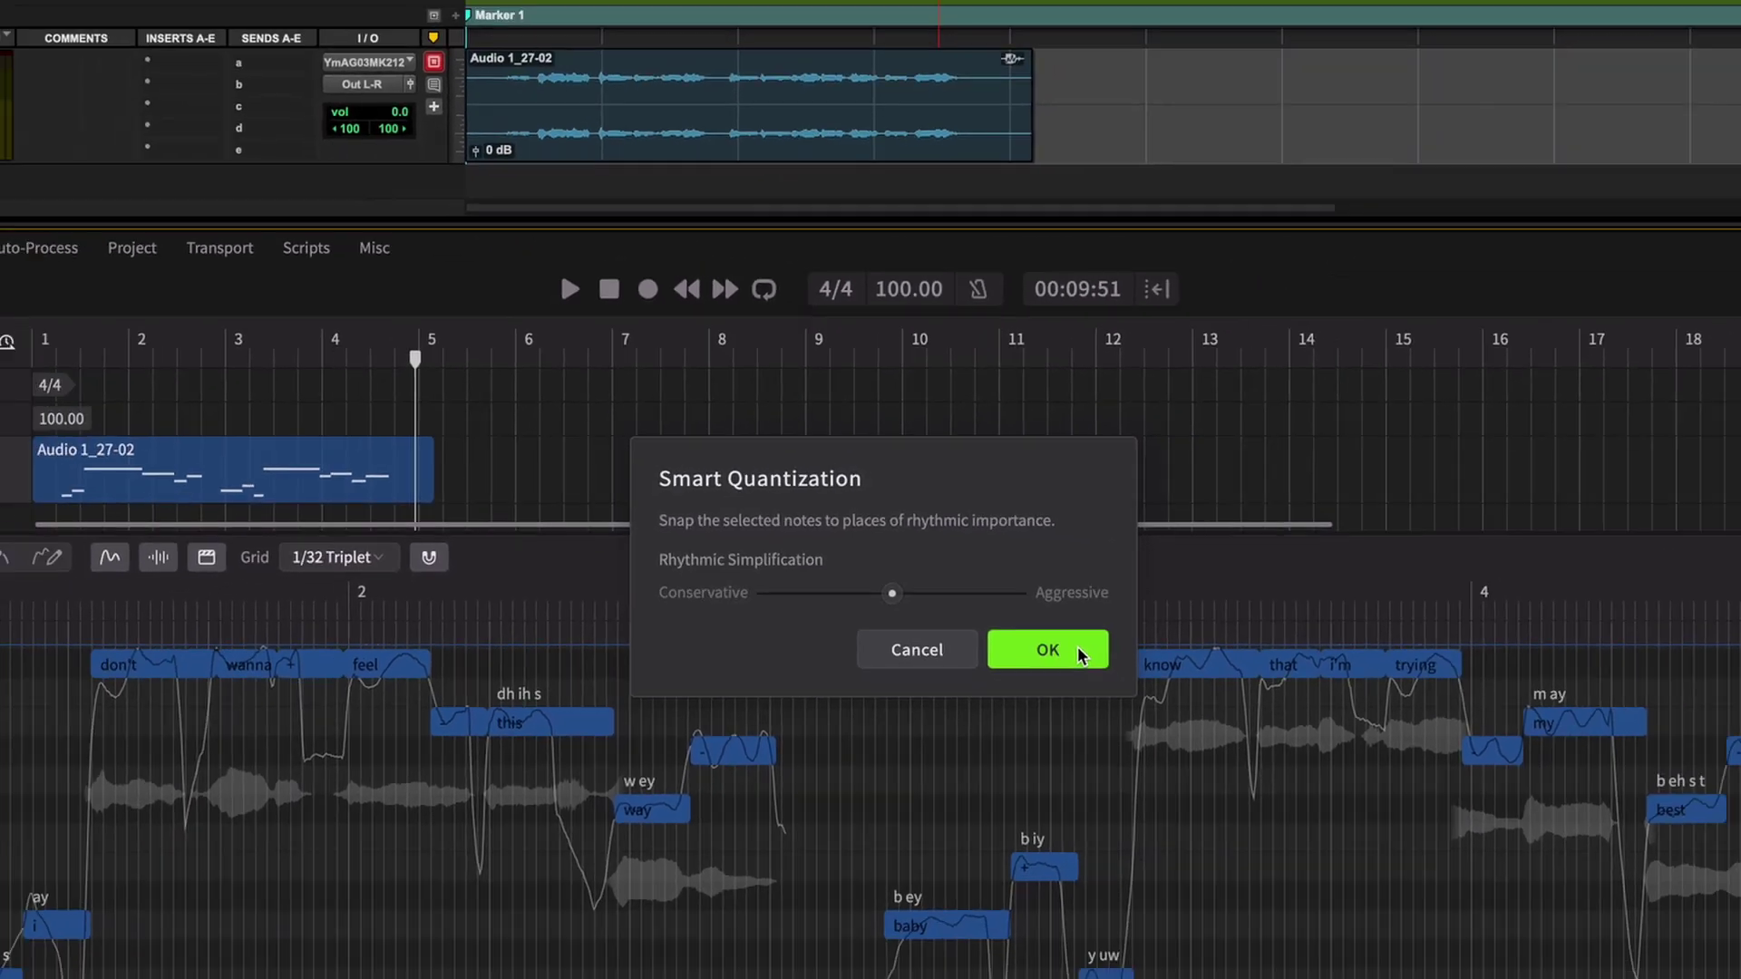
pyautogui.click(1115, 733)
pyautogui.click(1028, 618)
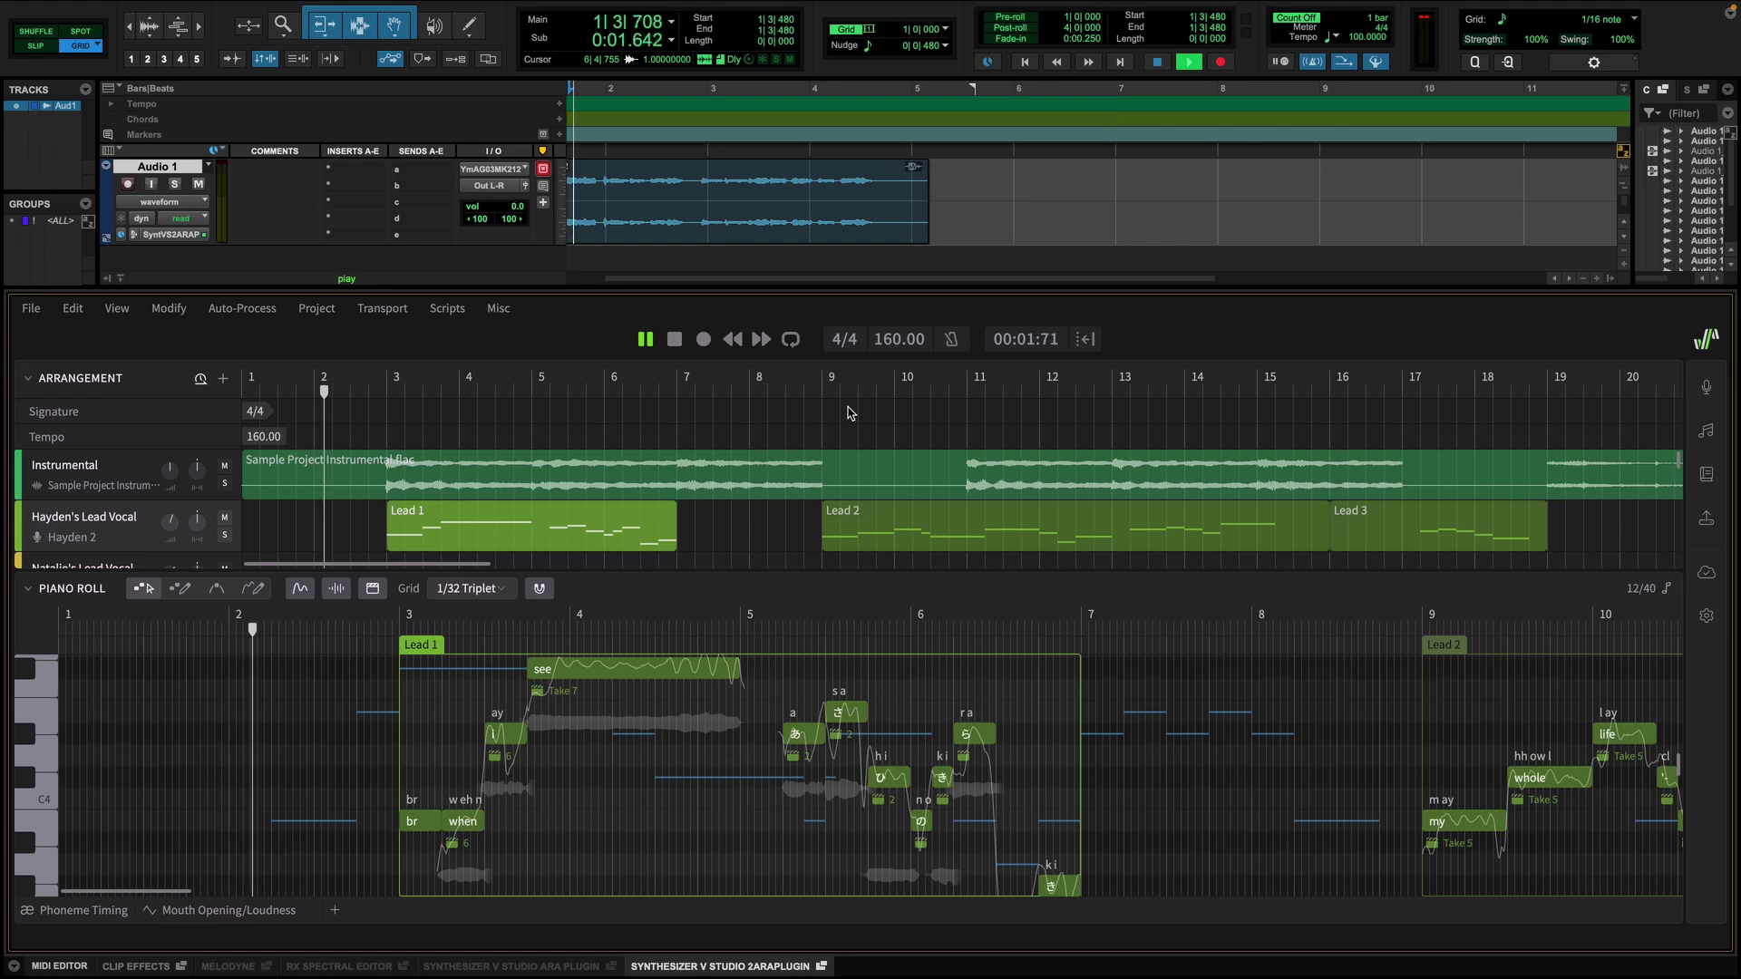
# Step: Show the lead vocal's Voice panel, scrolled down to its Vocal Mode settings
pyautogui.click(1705, 388)
pyautogui.scroll(-5, 1627, 548)
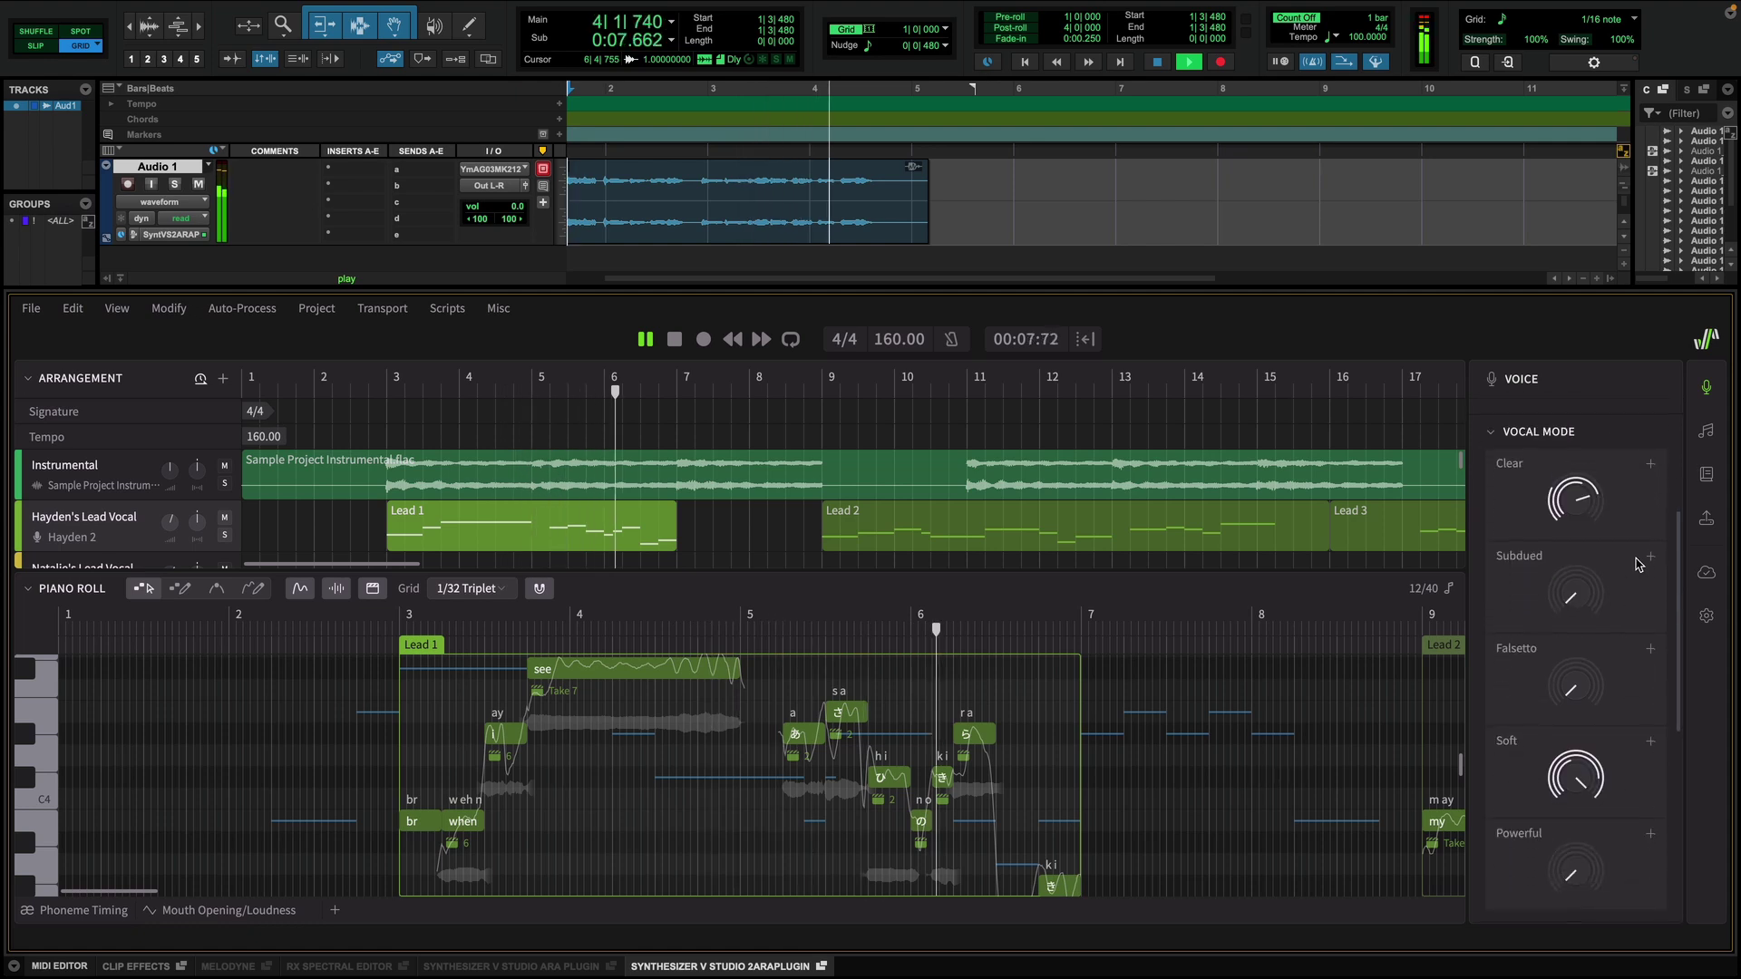
# Step: Stop playback and expand the Clear vocal mode's detailed settings
pyautogui.scroll(-1, 1637, 564)
pyautogui.press('space')
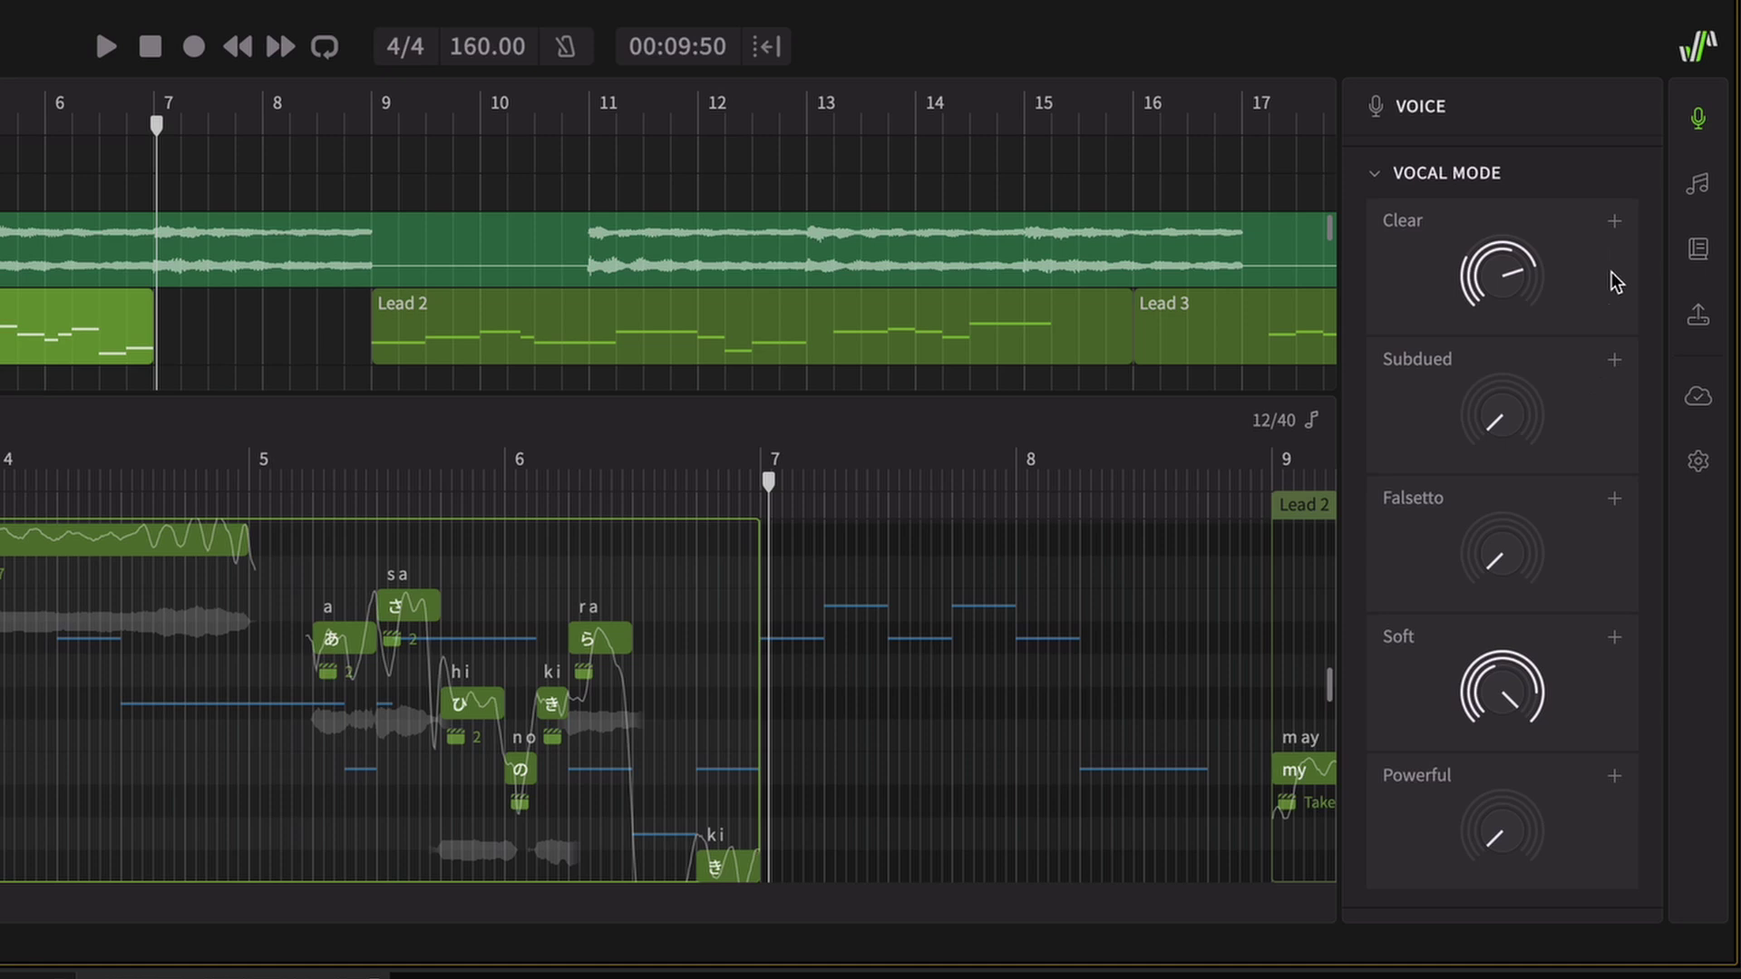
pyautogui.click(1614, 221)
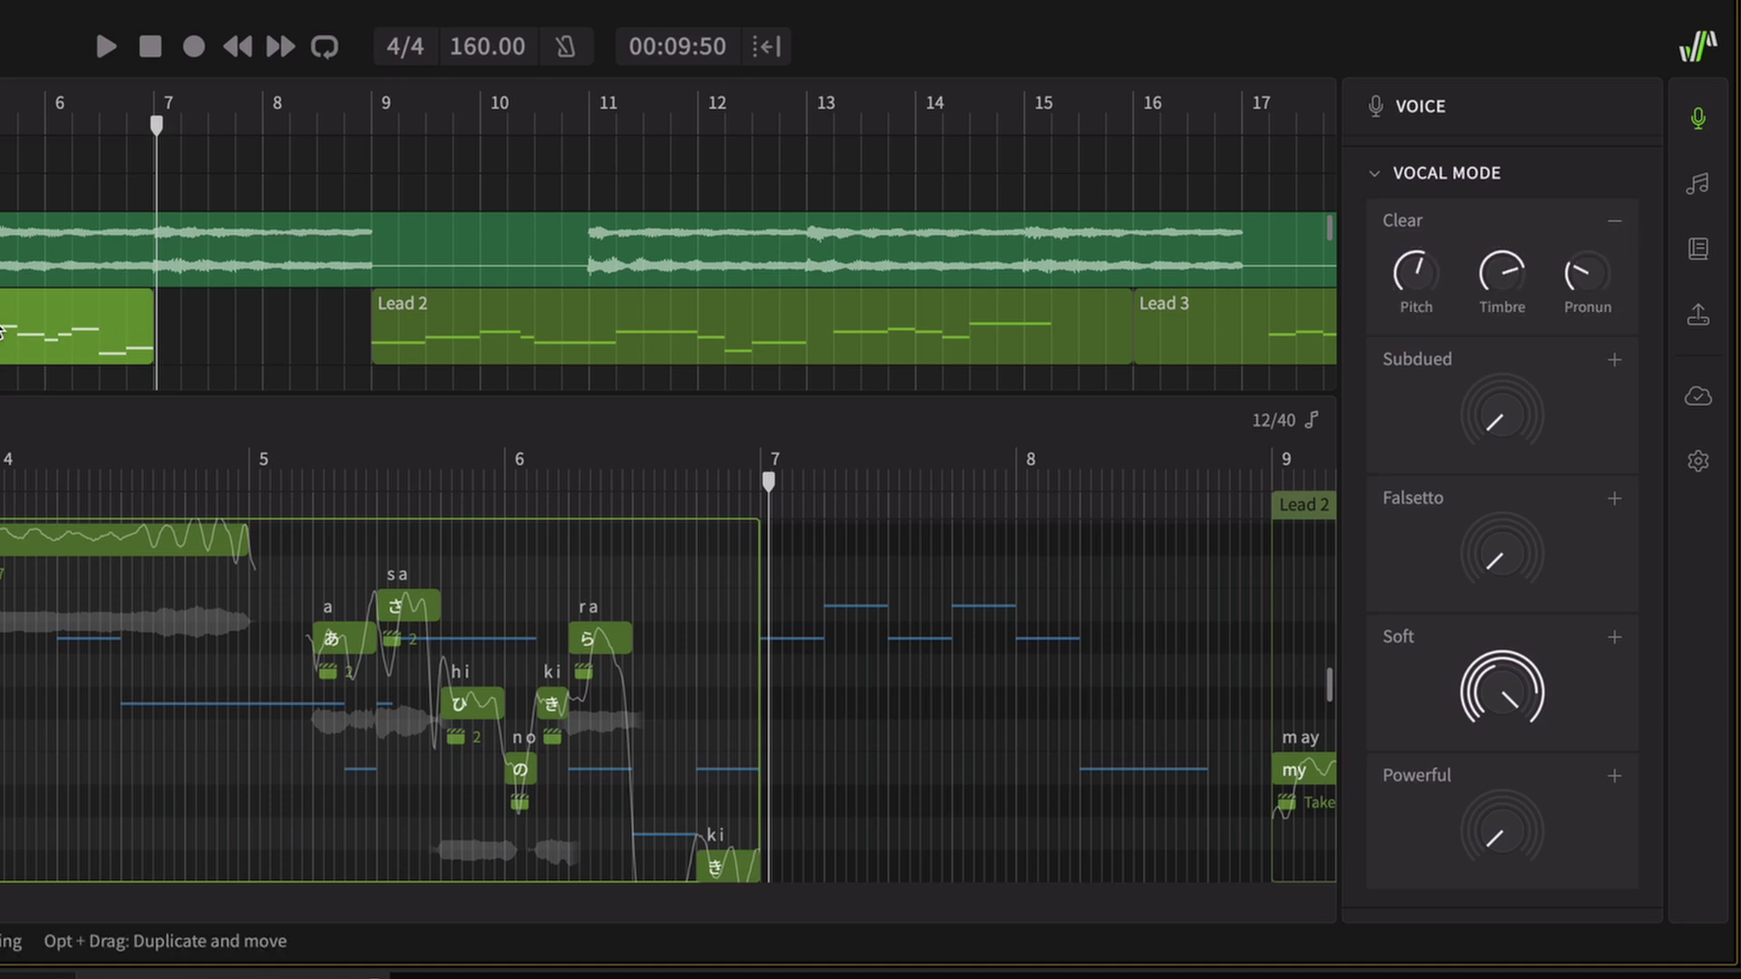
pyautogui.scroll(-2, 2, 328)
# Step: Inspect both Backing A2 parts' vocal modes, then return to the Lead part and close the Voice panel
pyautogui.click(20, 302)
pyautogui.scroll(-1, 23, 308)
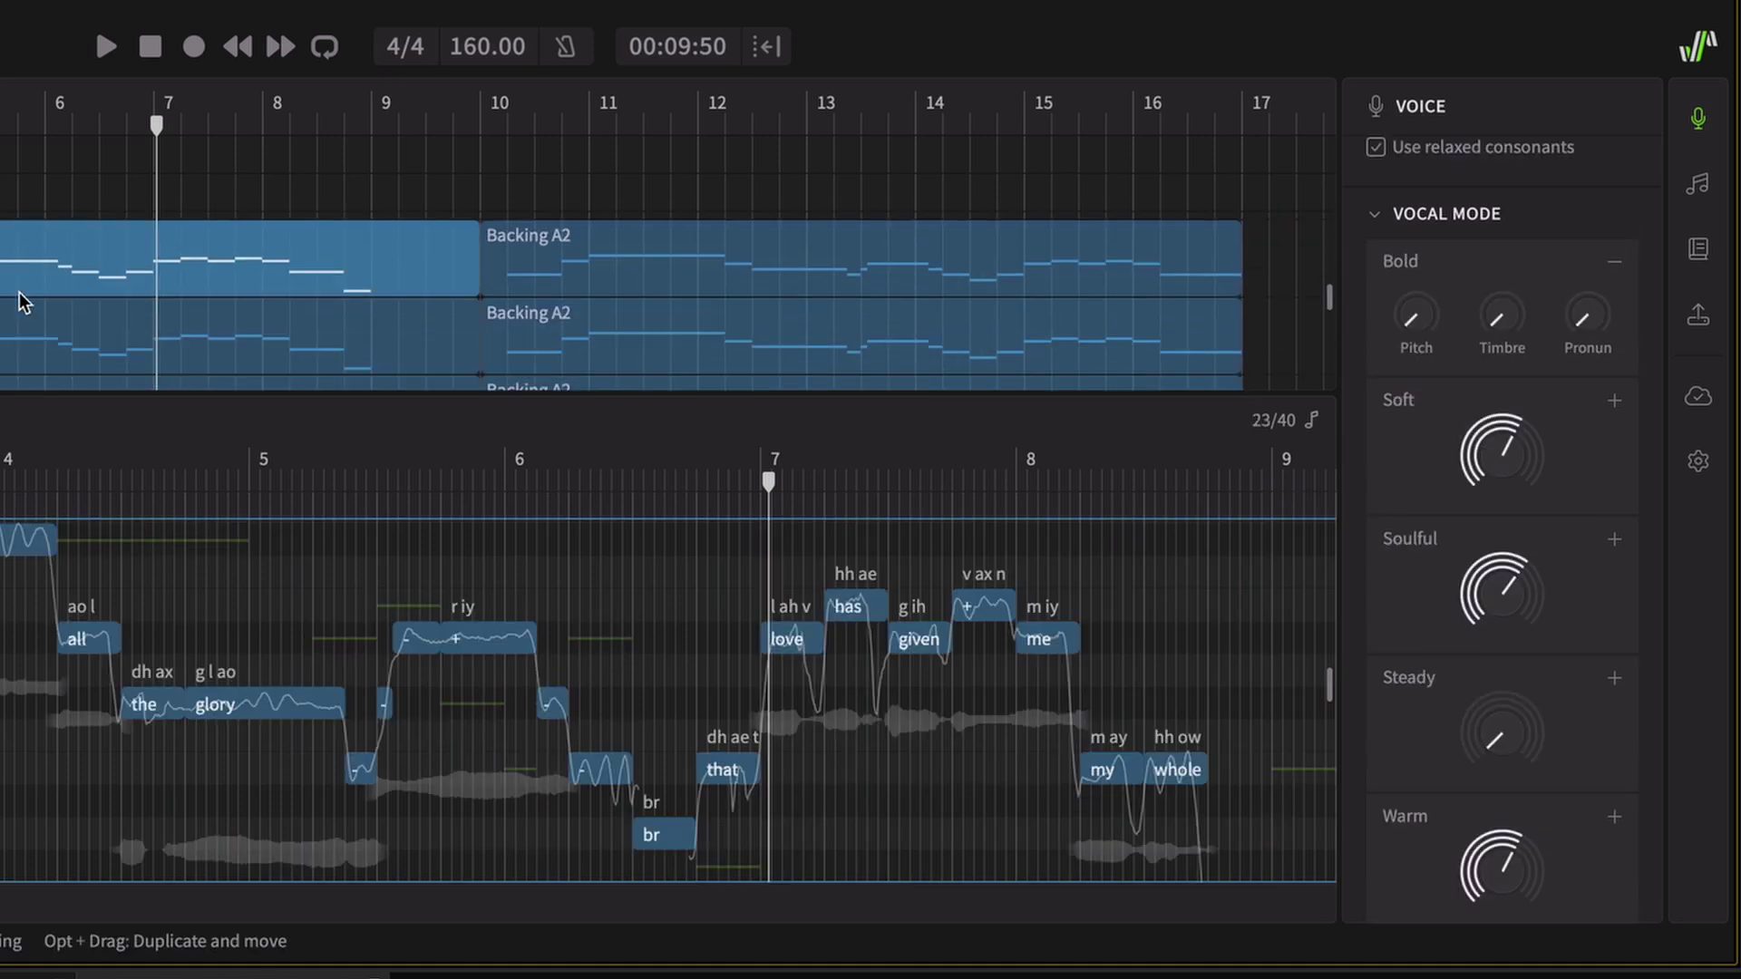
pyautogui.click(27, 313)
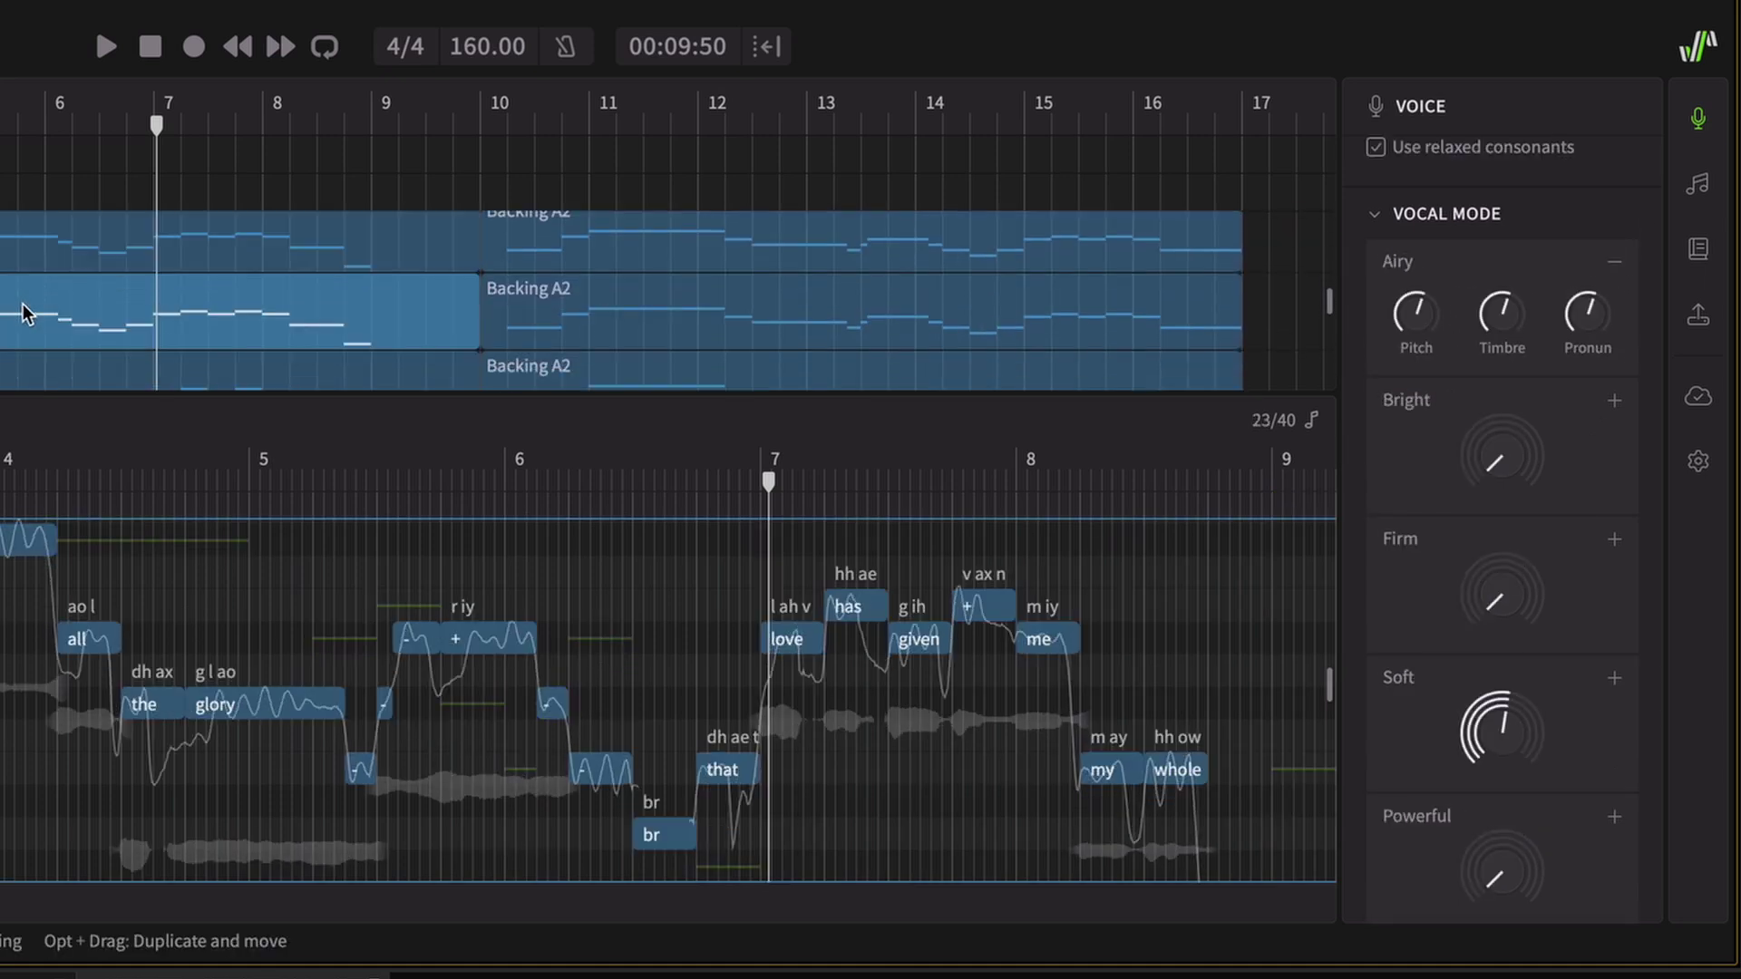
pyautogui.scroll(1, 85, 312)
pyautogui.click(79, 328)
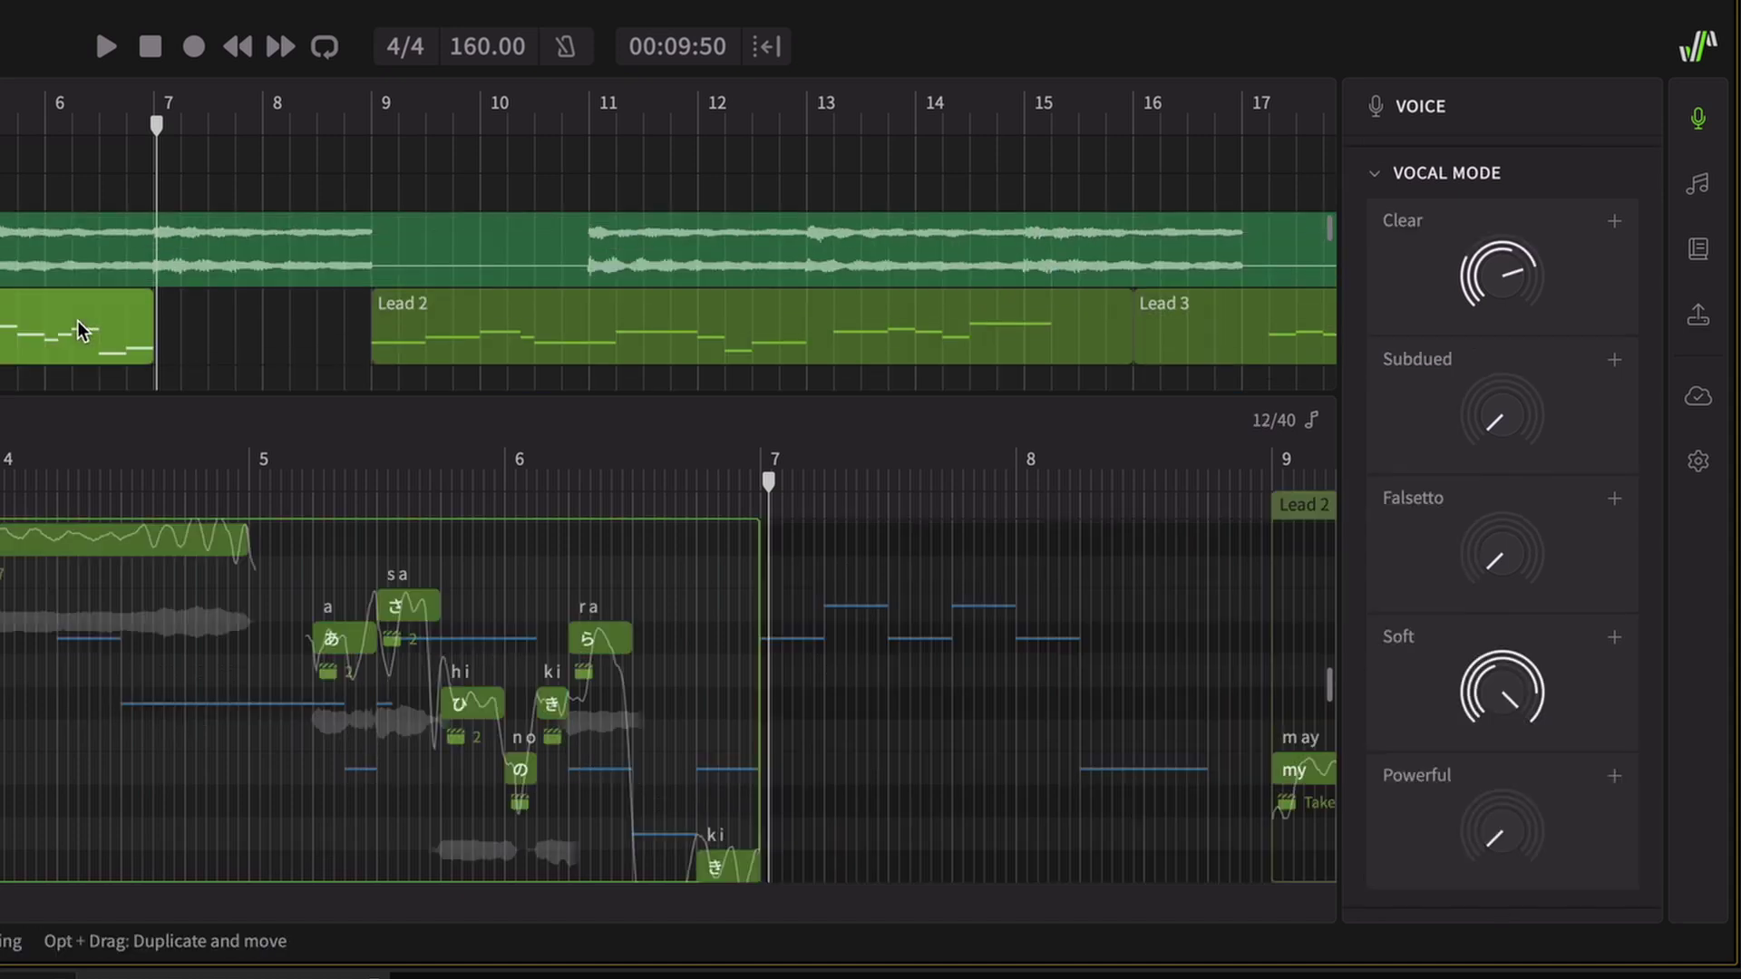
pyautogui.click(1701, 128)
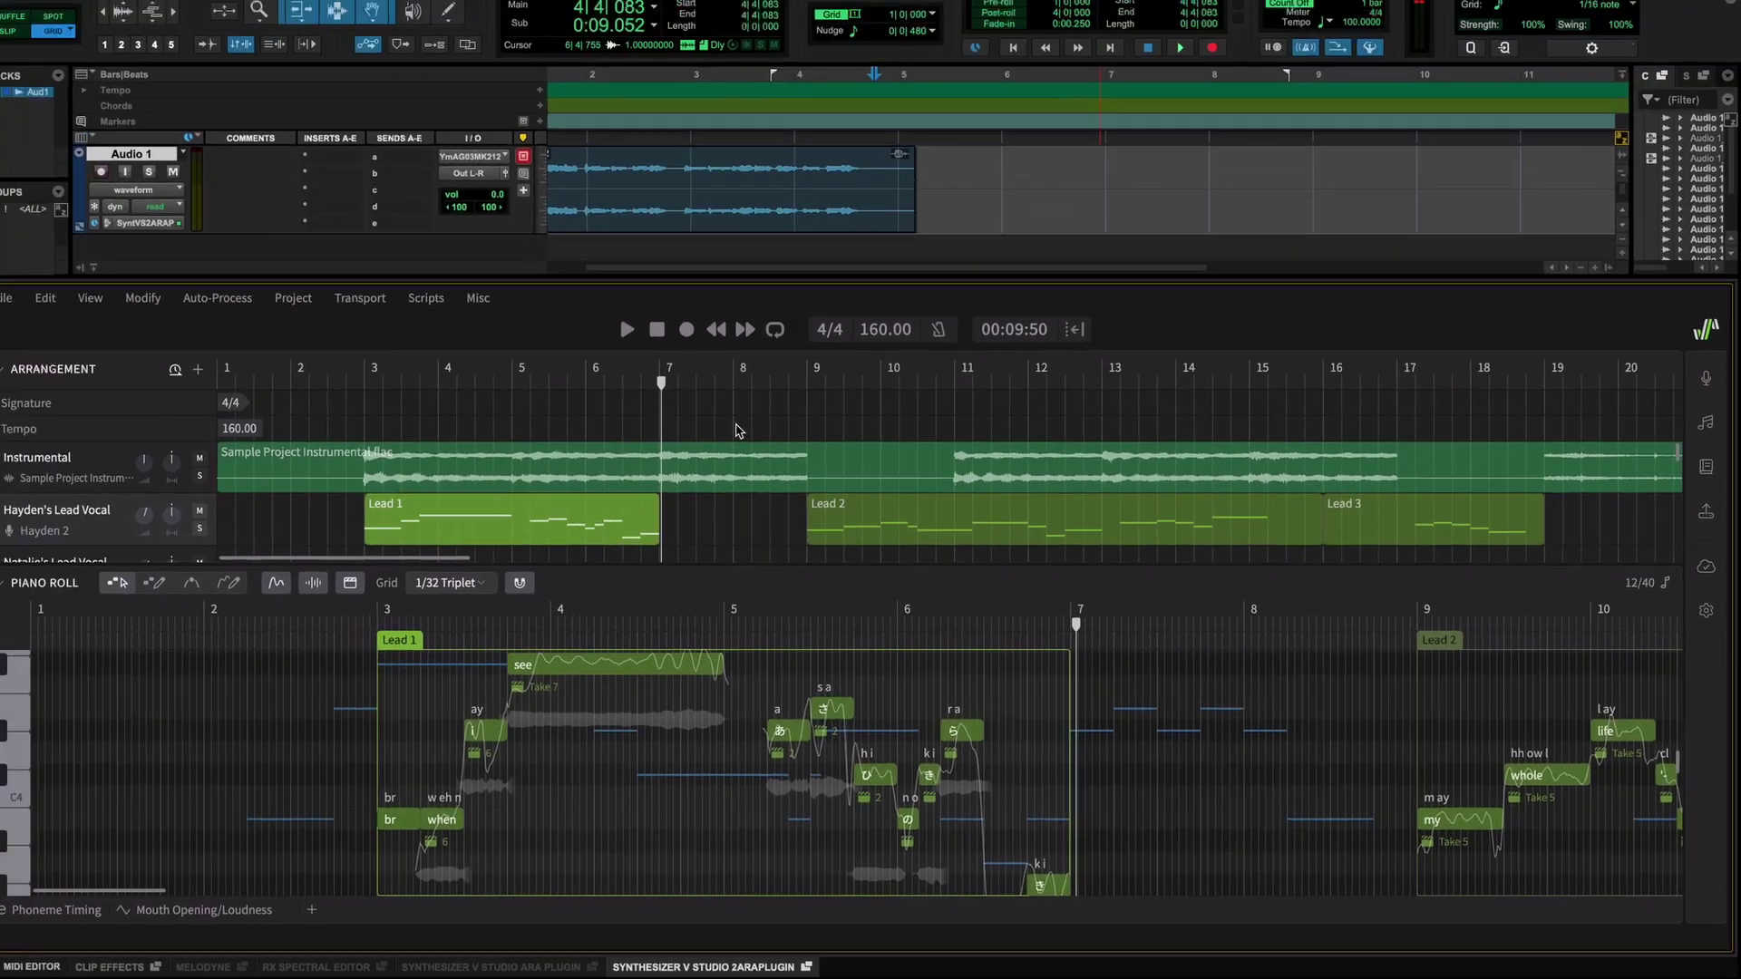
# Step: Play the song, follow the Lead 2 part in the piano roll, and stop near bar 15
pyautogui.press('space')
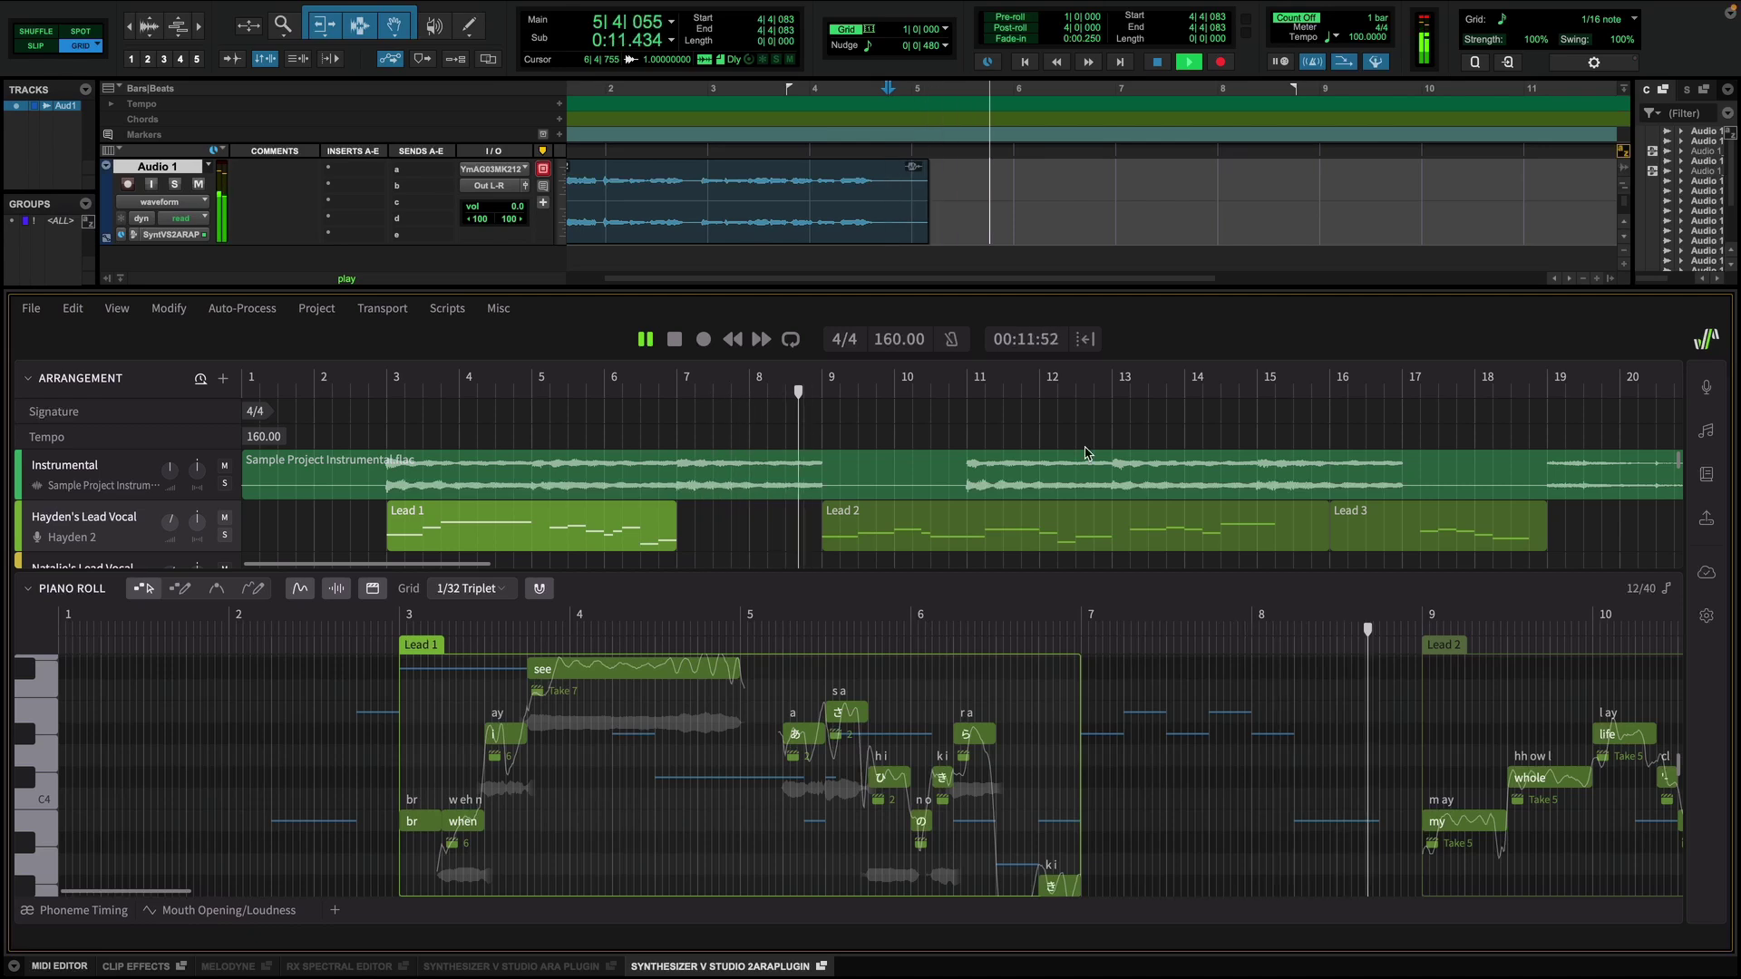
pyautogui.click(1263, 529)
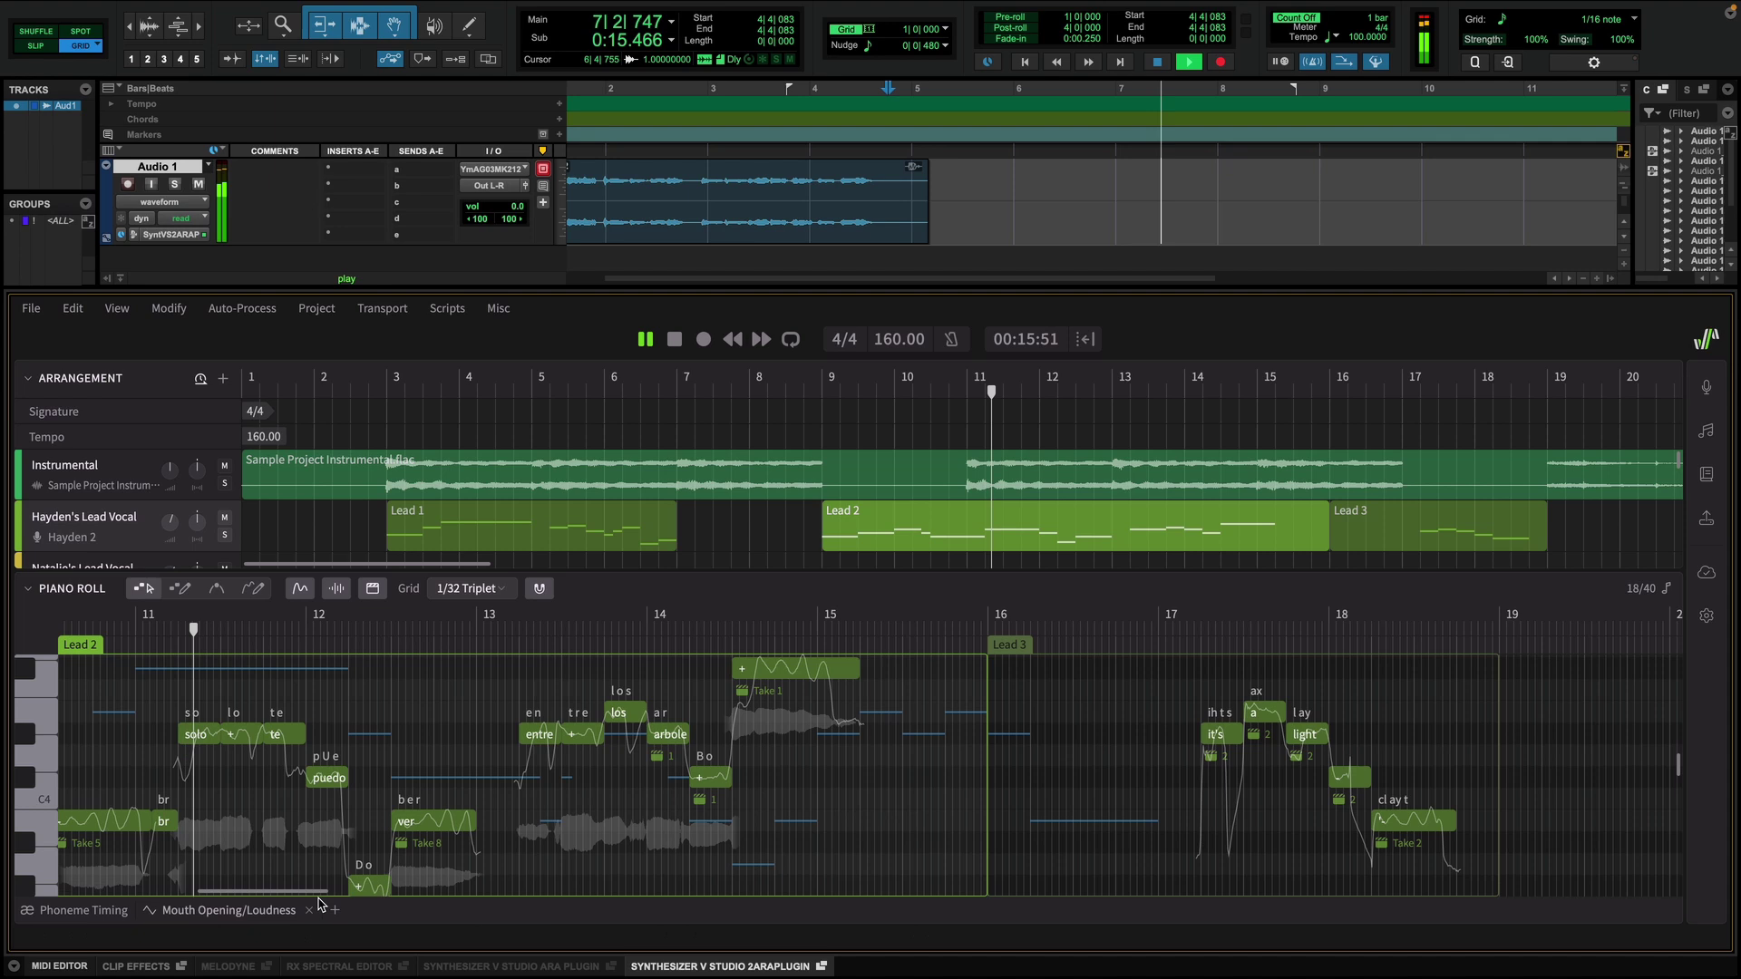
pyautogui.moveTo(313, 892); pyautogui.dragTo(276, 899)
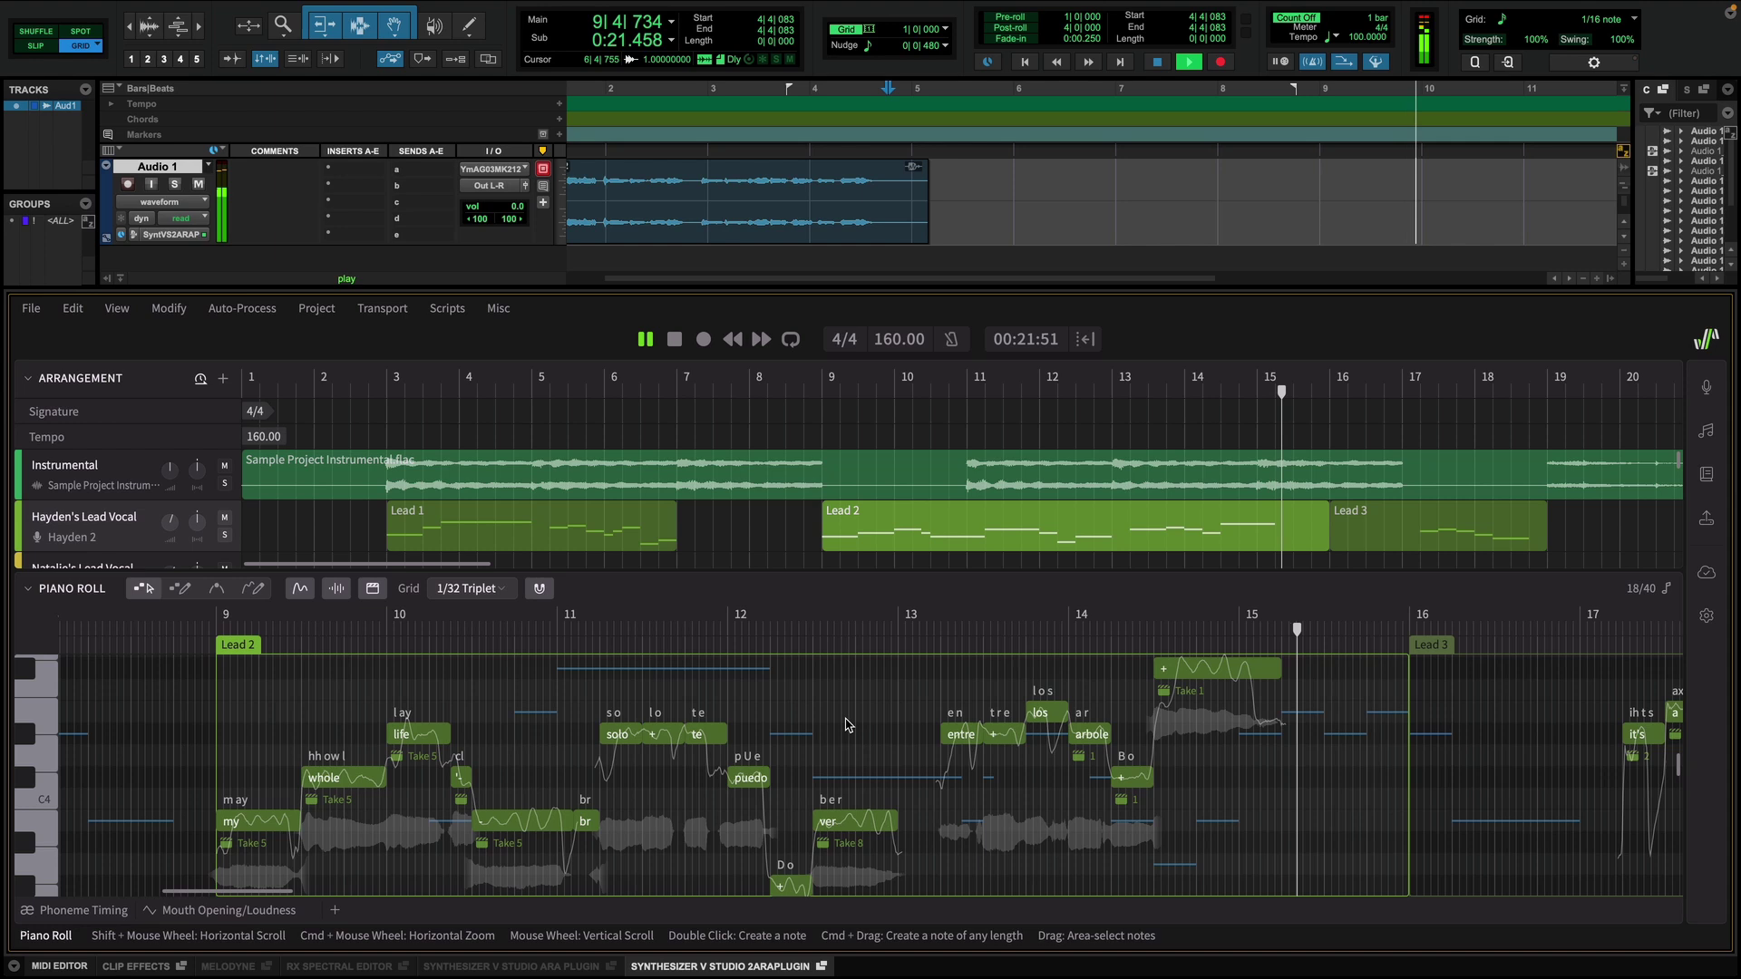
pyautogui.press('space')
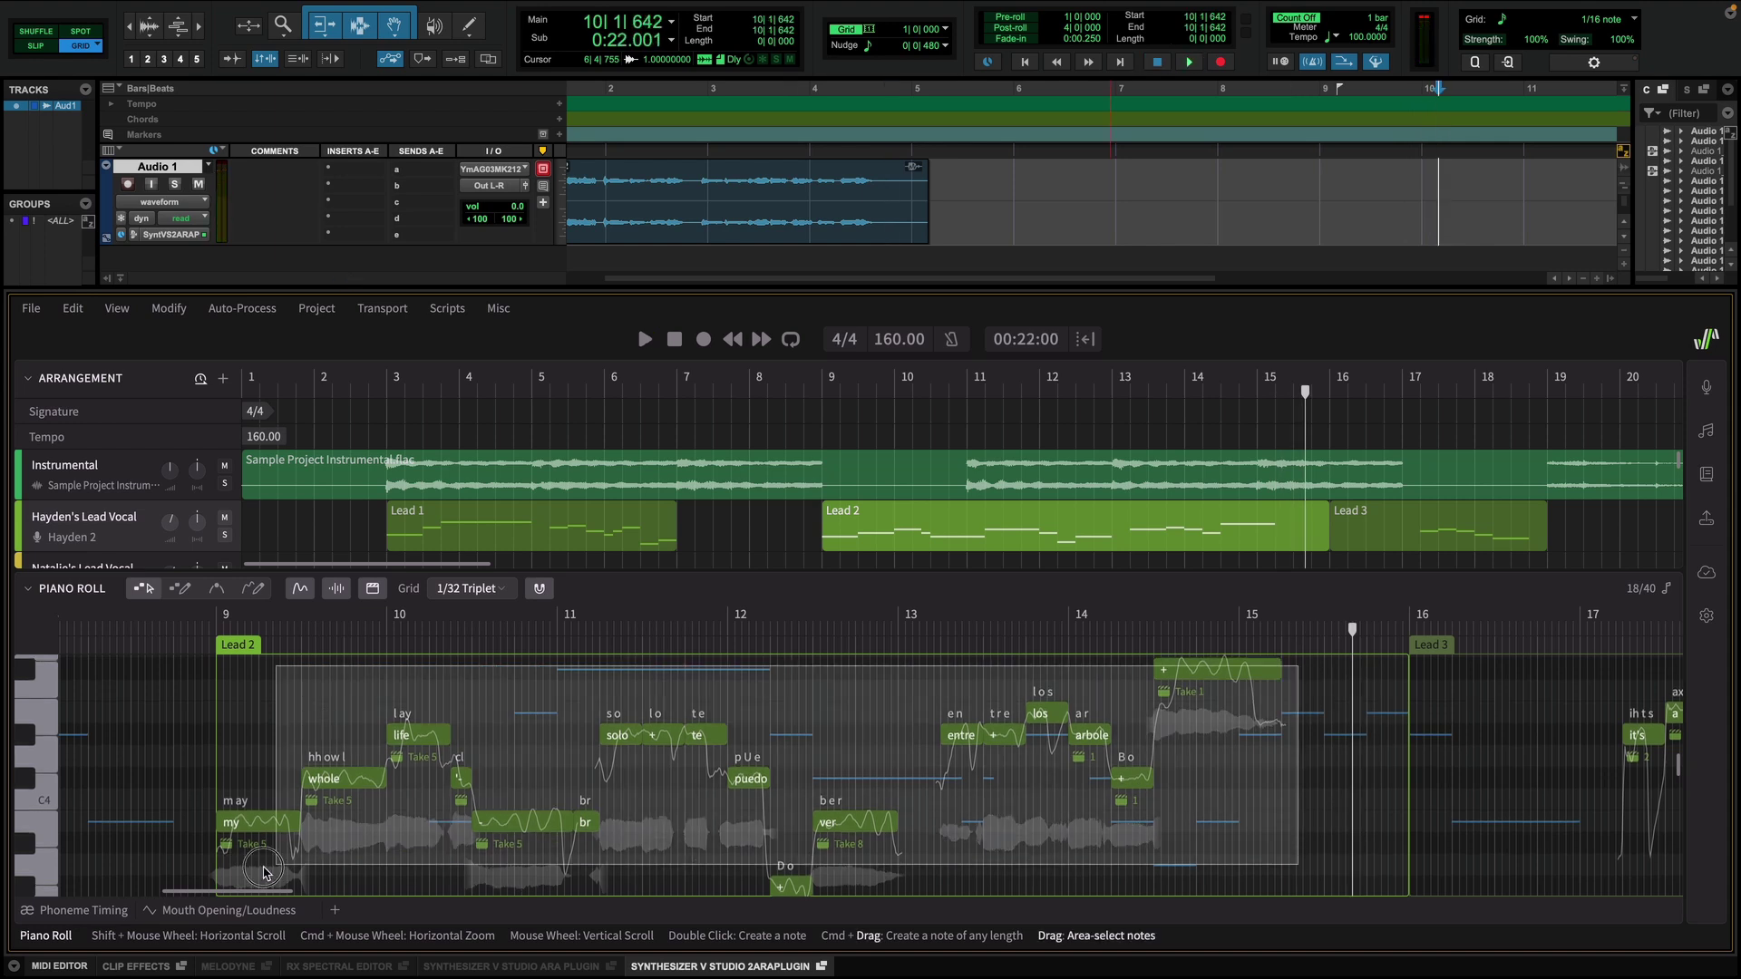
# Step: Try Rigid and Raw expression on the Lead 2 notes, then return expression to neutral
pyautogui.click(1707, 431)
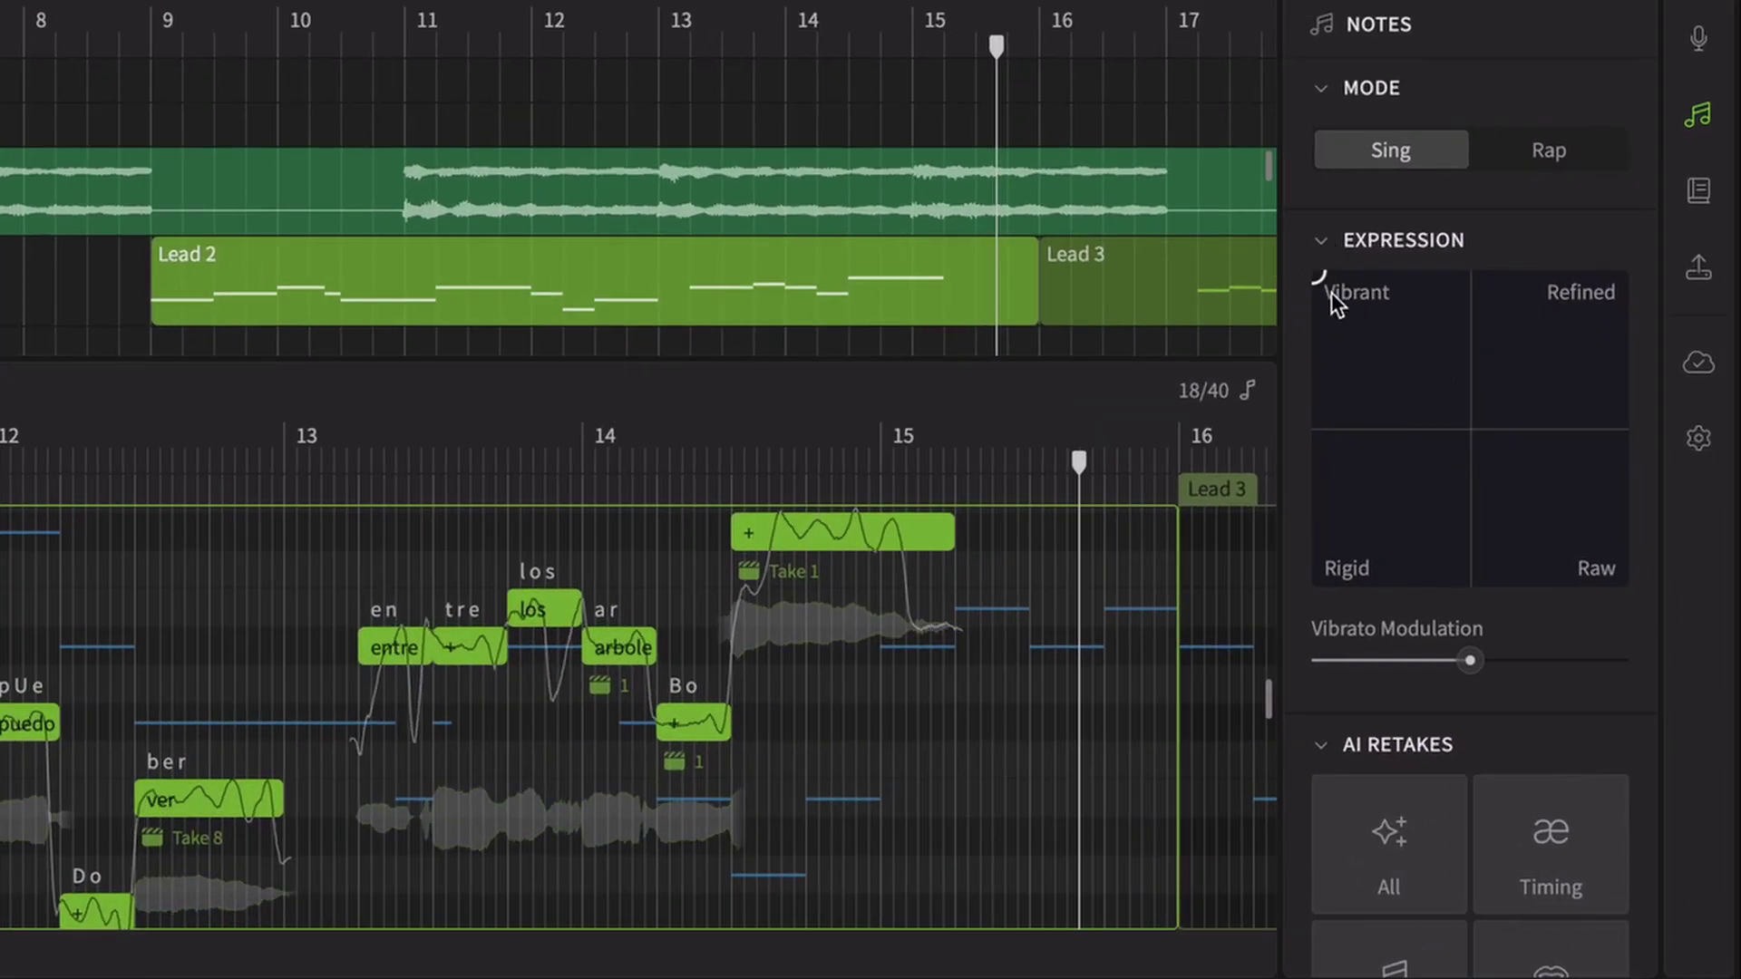
pyautogui.click(1627, 287)
pyautogui.moveTo(1403, 490); pyautogui.dragTo(1266, 646)
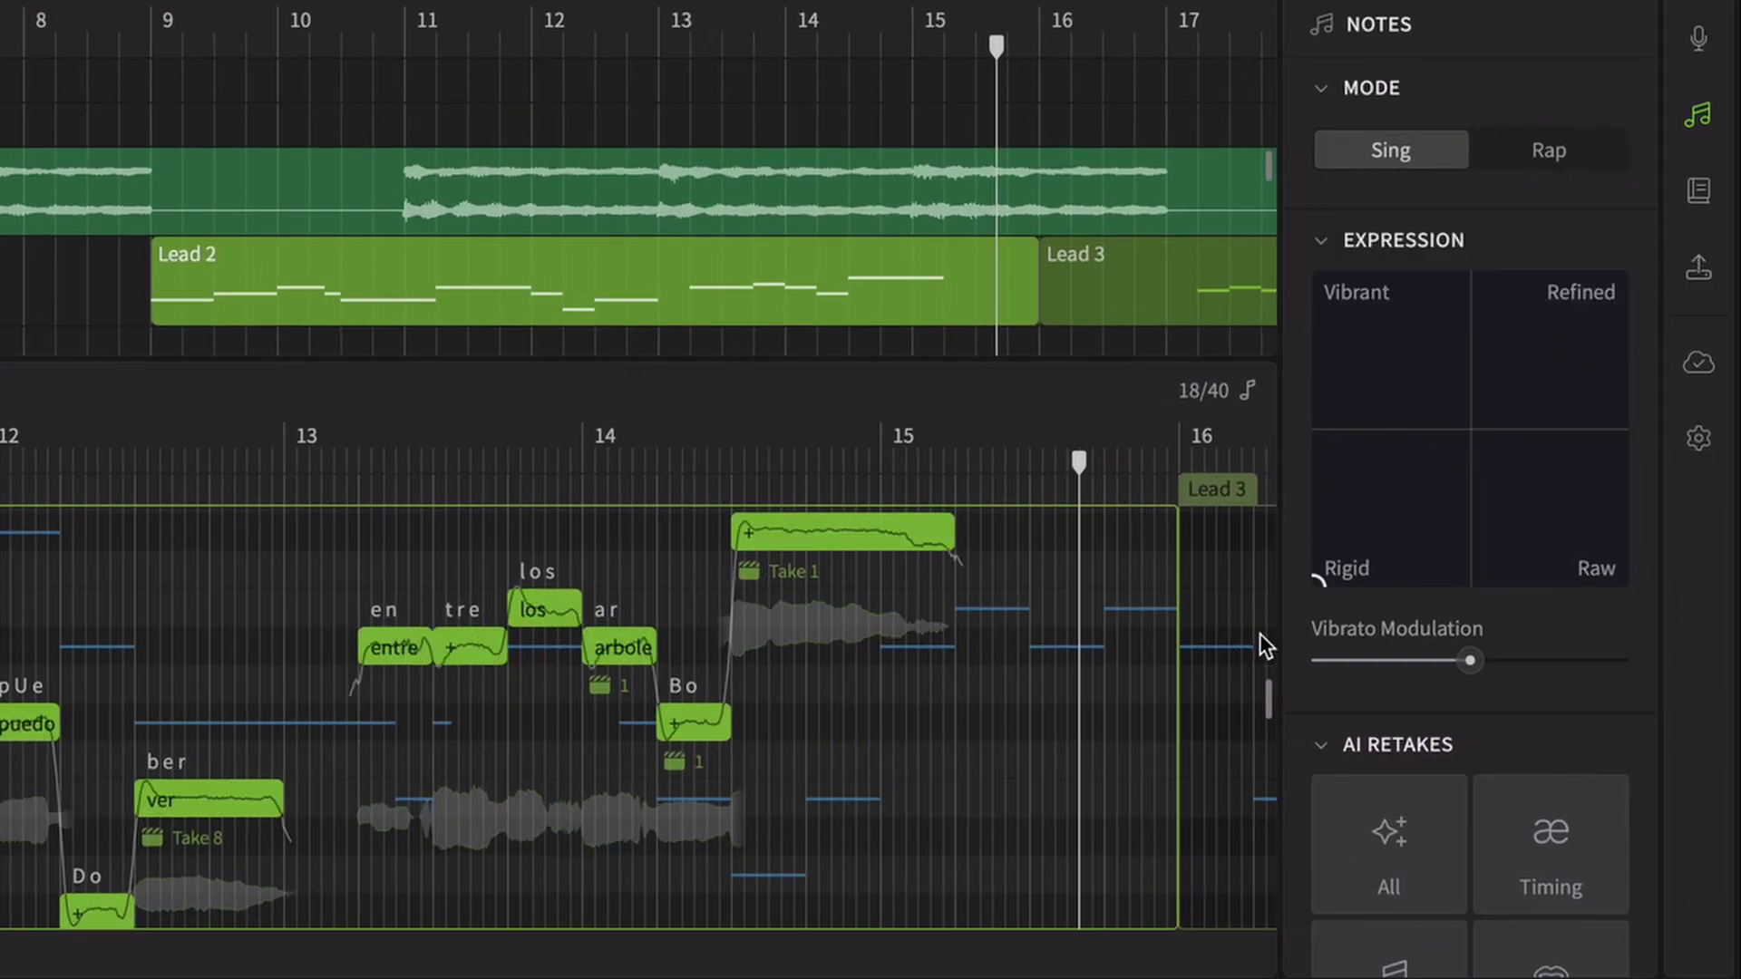
pyautogui.moveTo(1573, 551); pyautogui.dragTo(1632, 600)
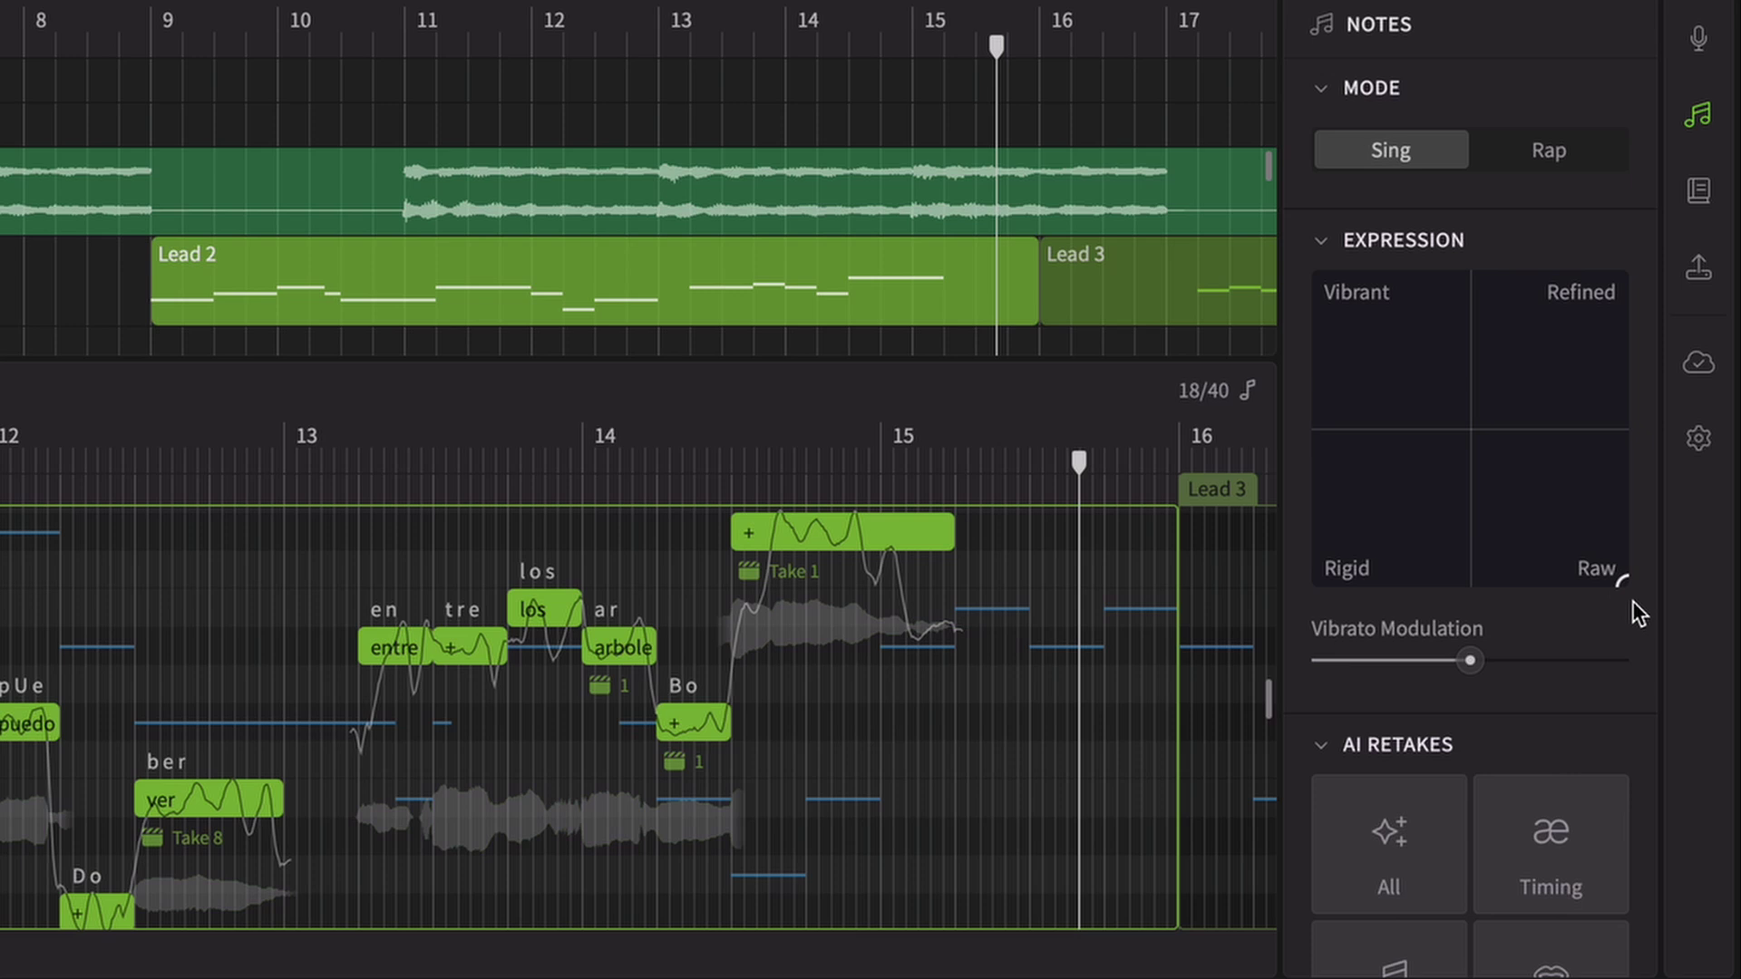
pyautogui.click(1470, 431)
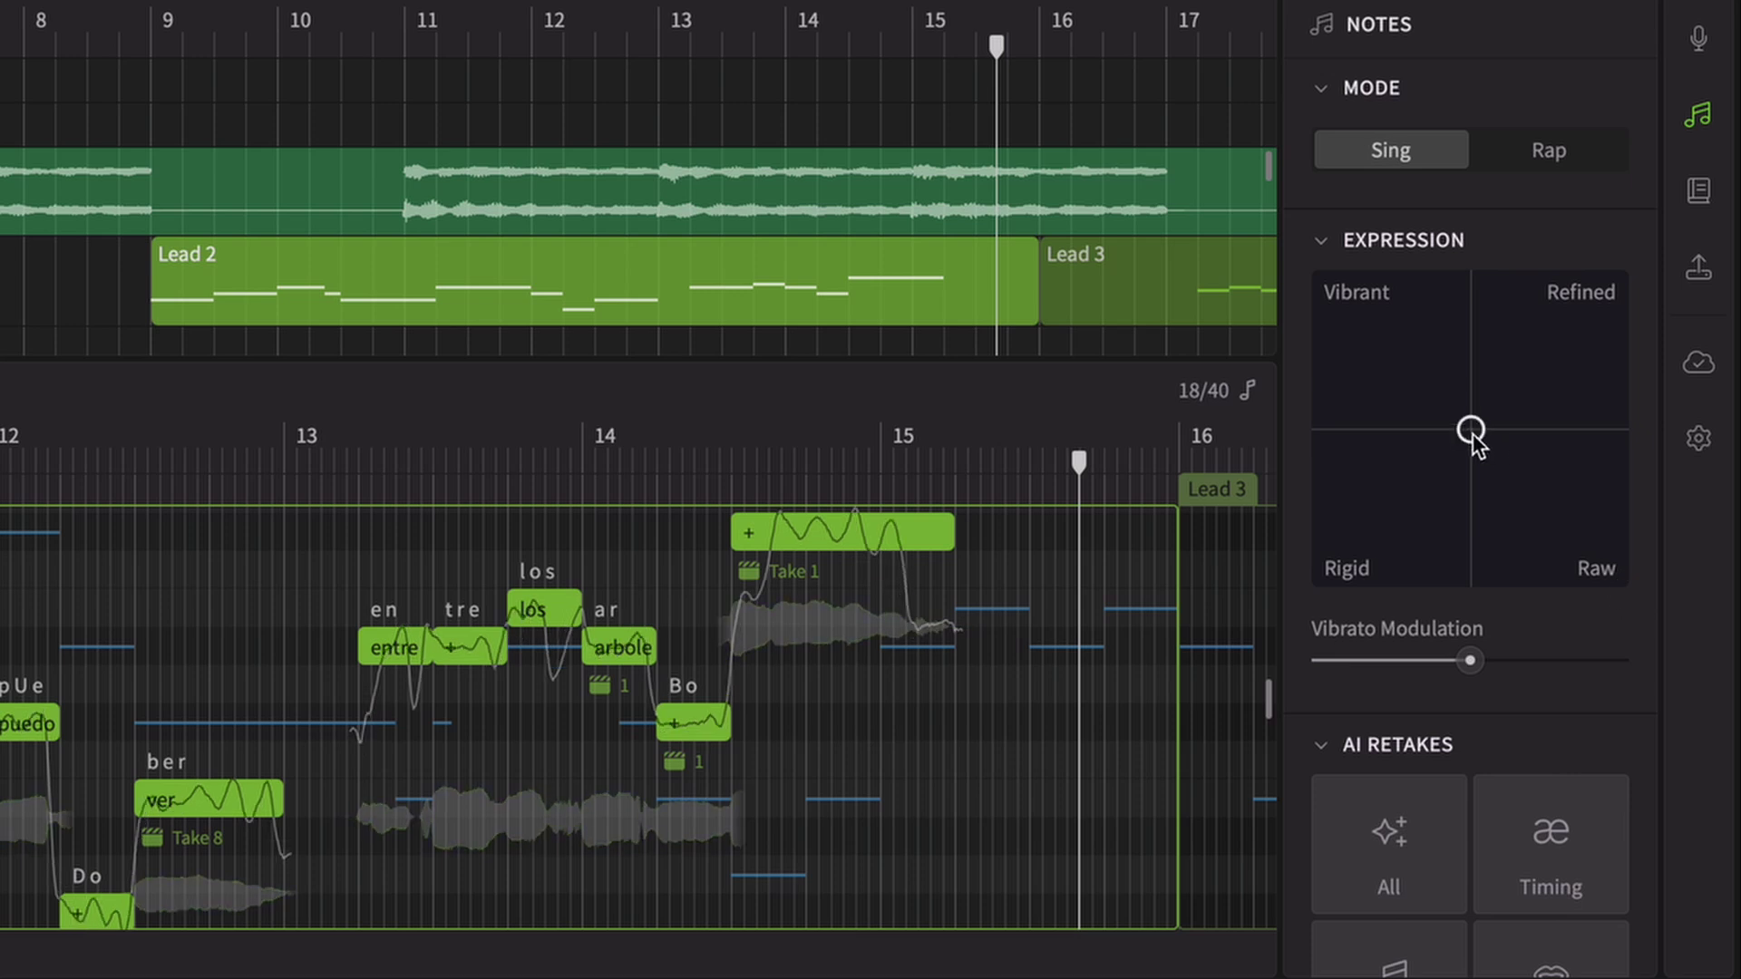
# Step: Generate new timing, pitch and timbre retakes, then a full retake giving Take 12
pyautogui.scroll(-5, 1536, 482)
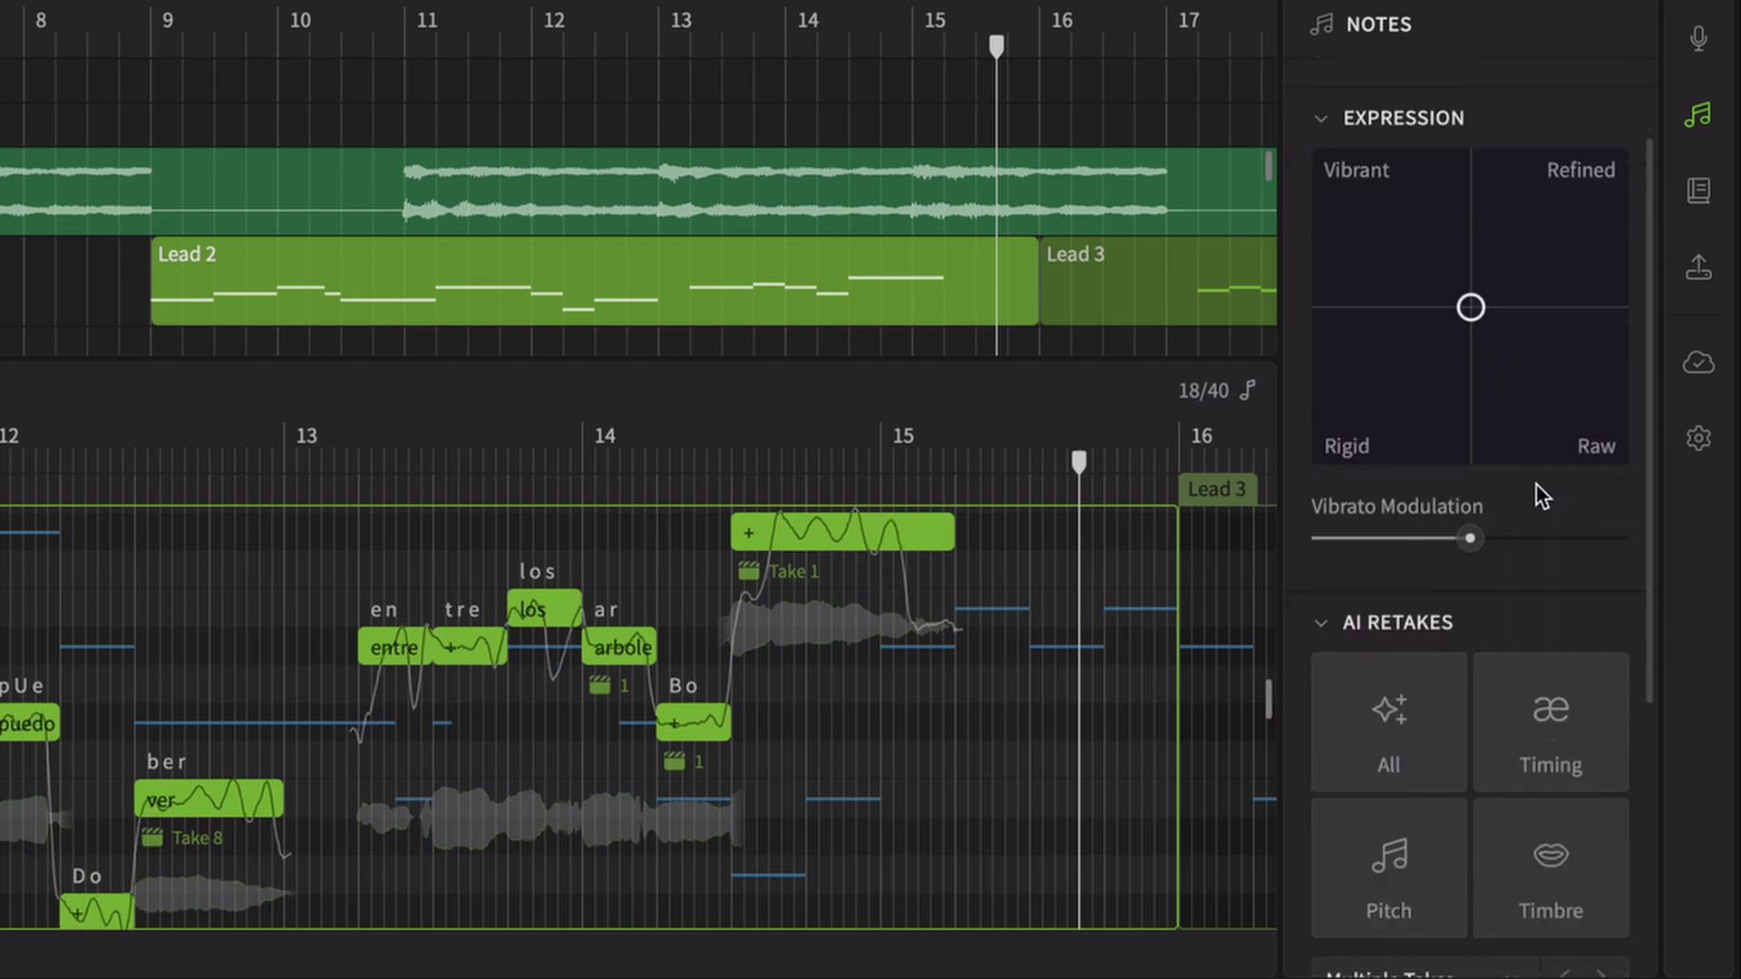
pyautogui.click(1569, 396)
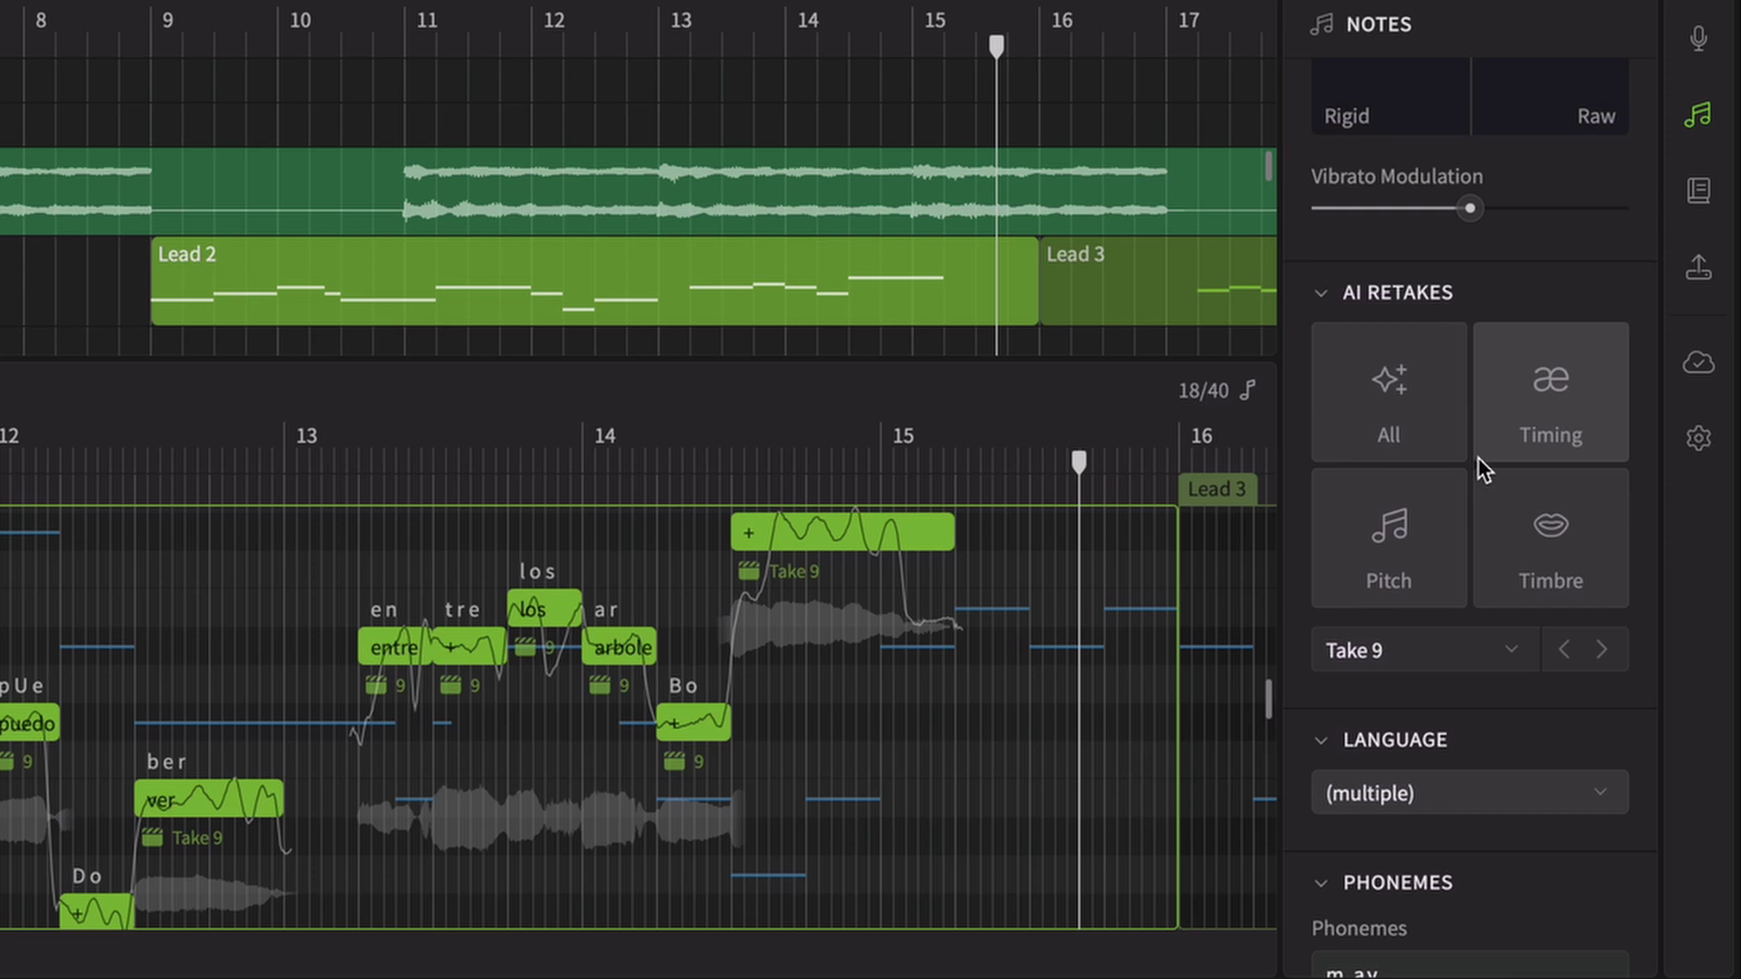
pyautogui.click(1412, 540)
pyautogui.click(1514, 540)
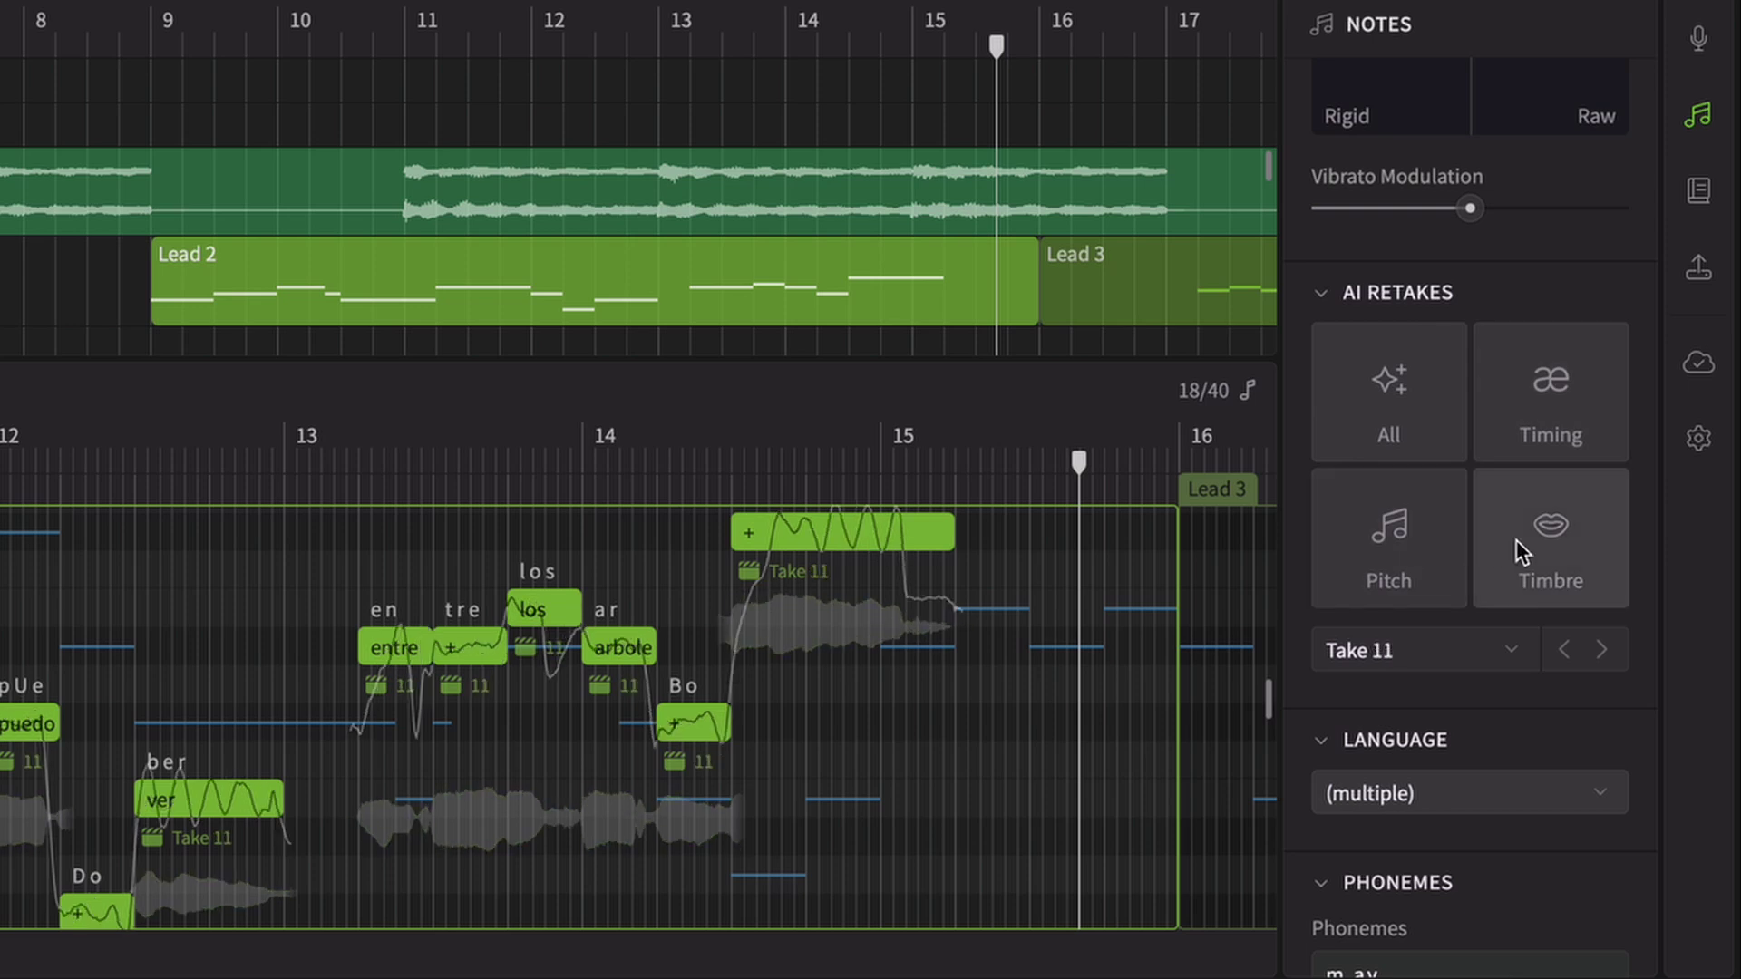
pyautogui.click(1428, 416)
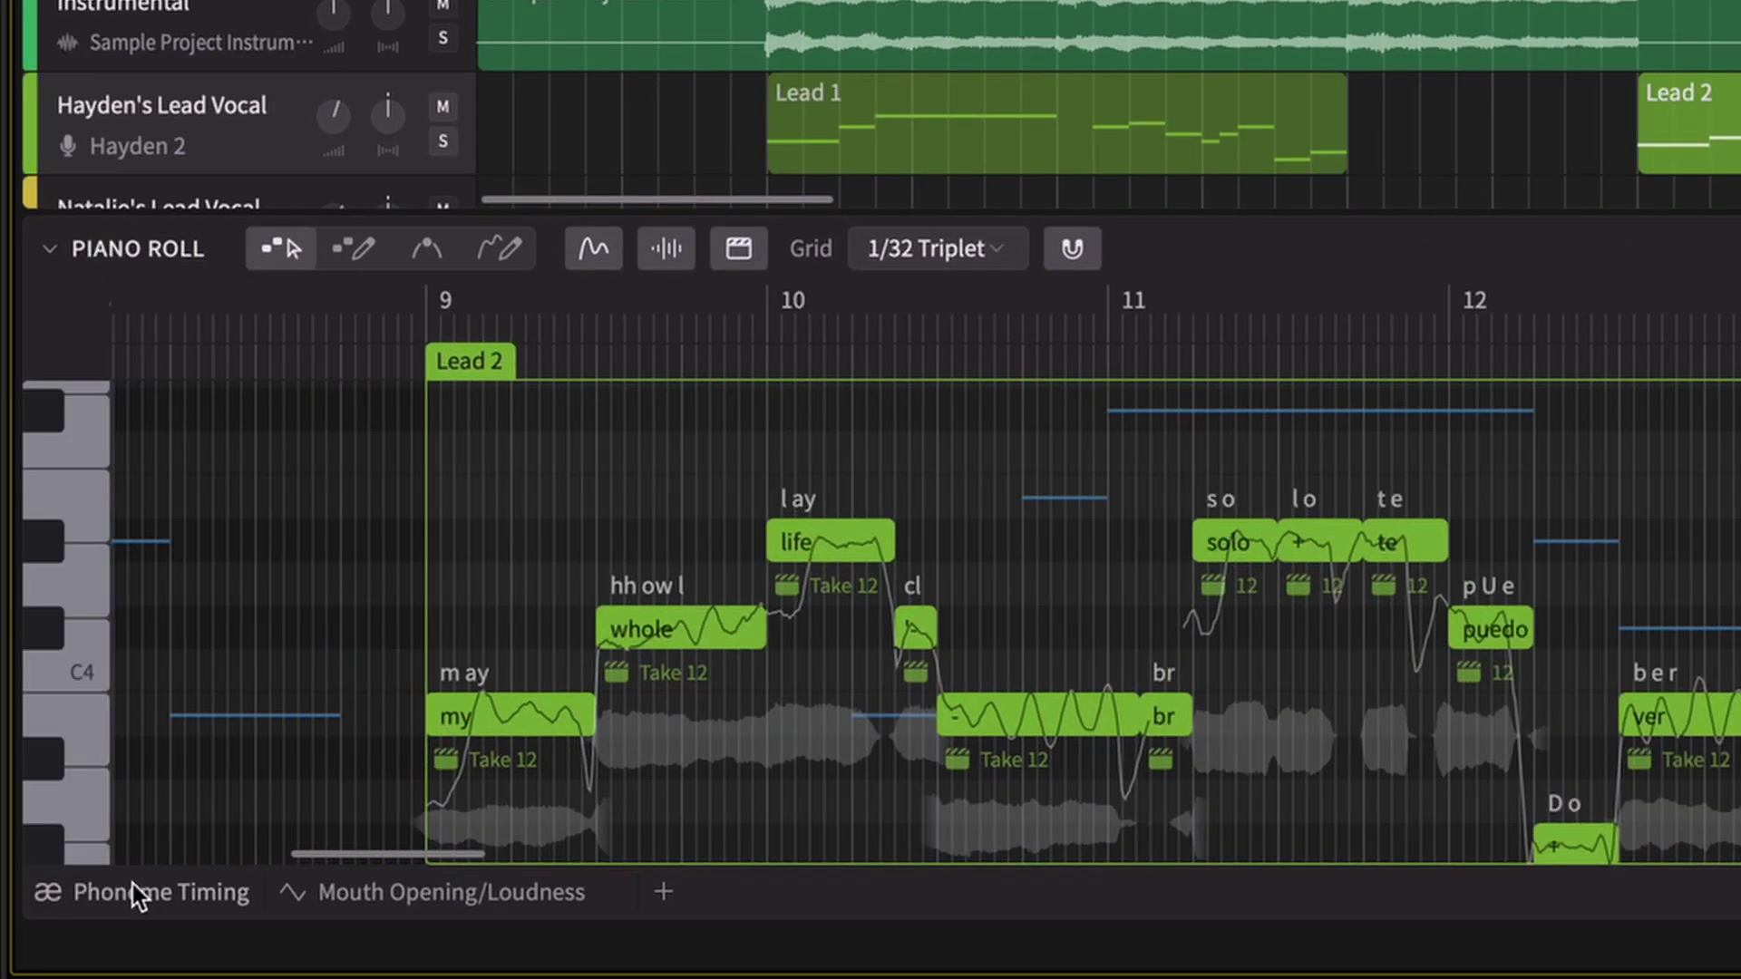
# Step: Widen the f phoneme before "br" and the s phoneme before "o" in the Phoneme Timing lane
pyautogui.click(132, 892)
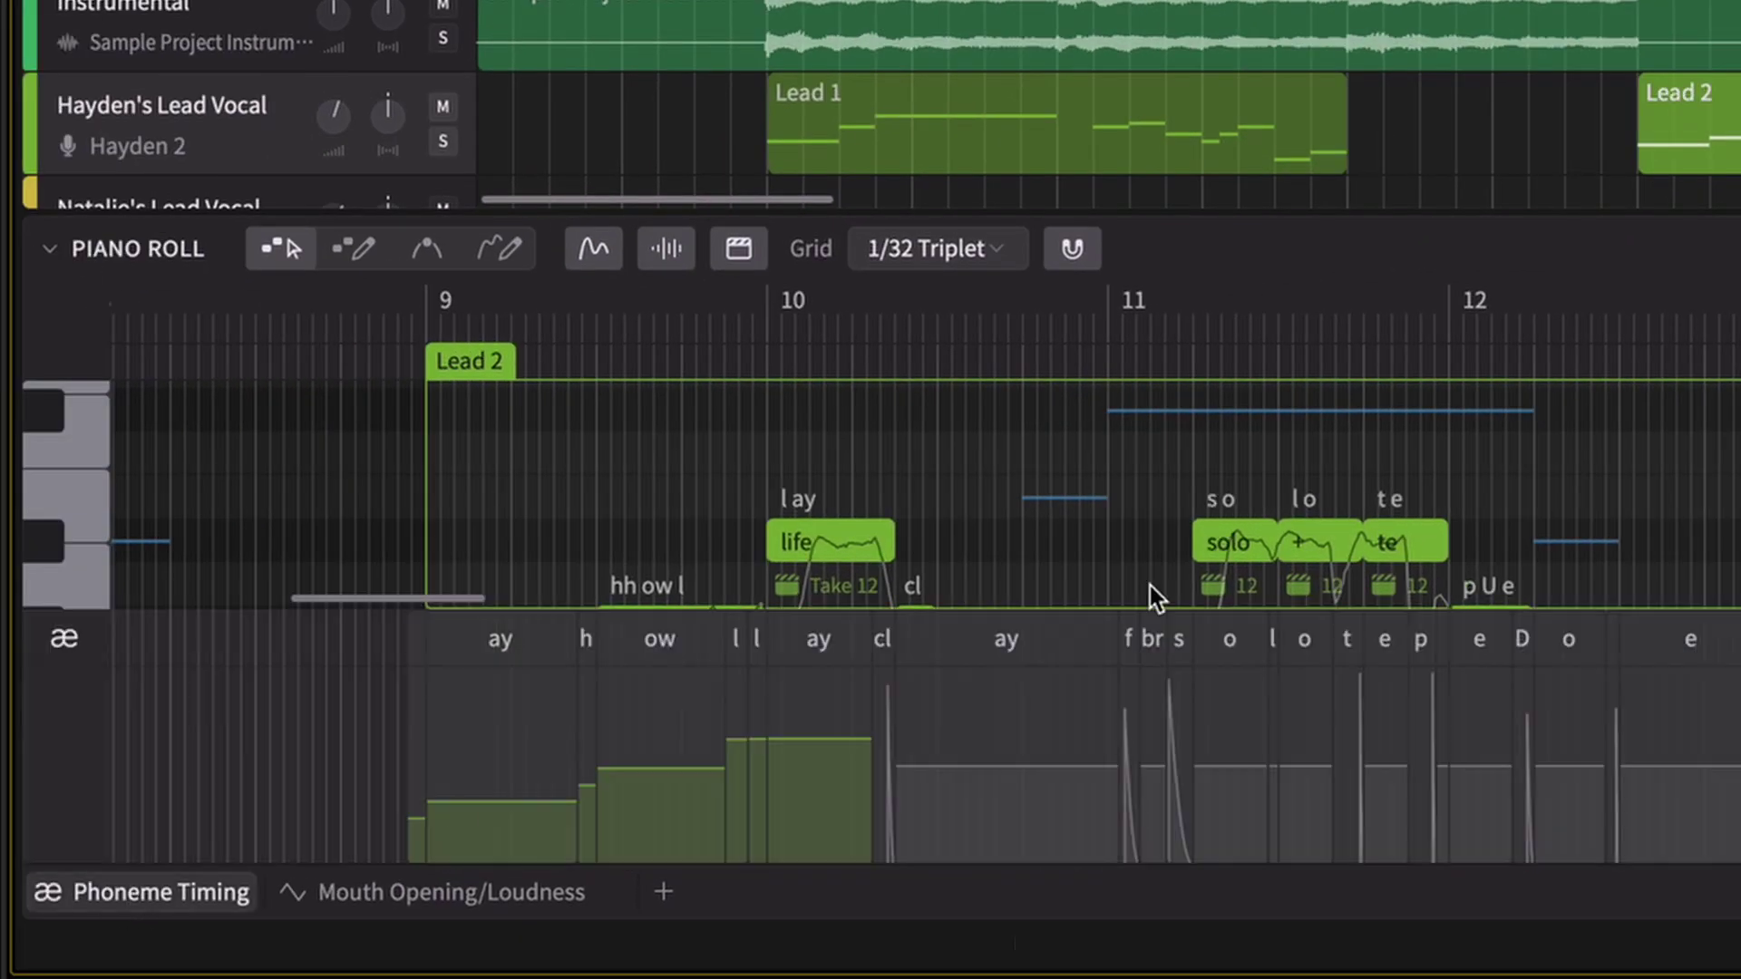
pyautogui.scroll(-3, 1583, 475)
pyautogui.moveTo(1124, 663); pyautogui.dragTo(1034, 663)
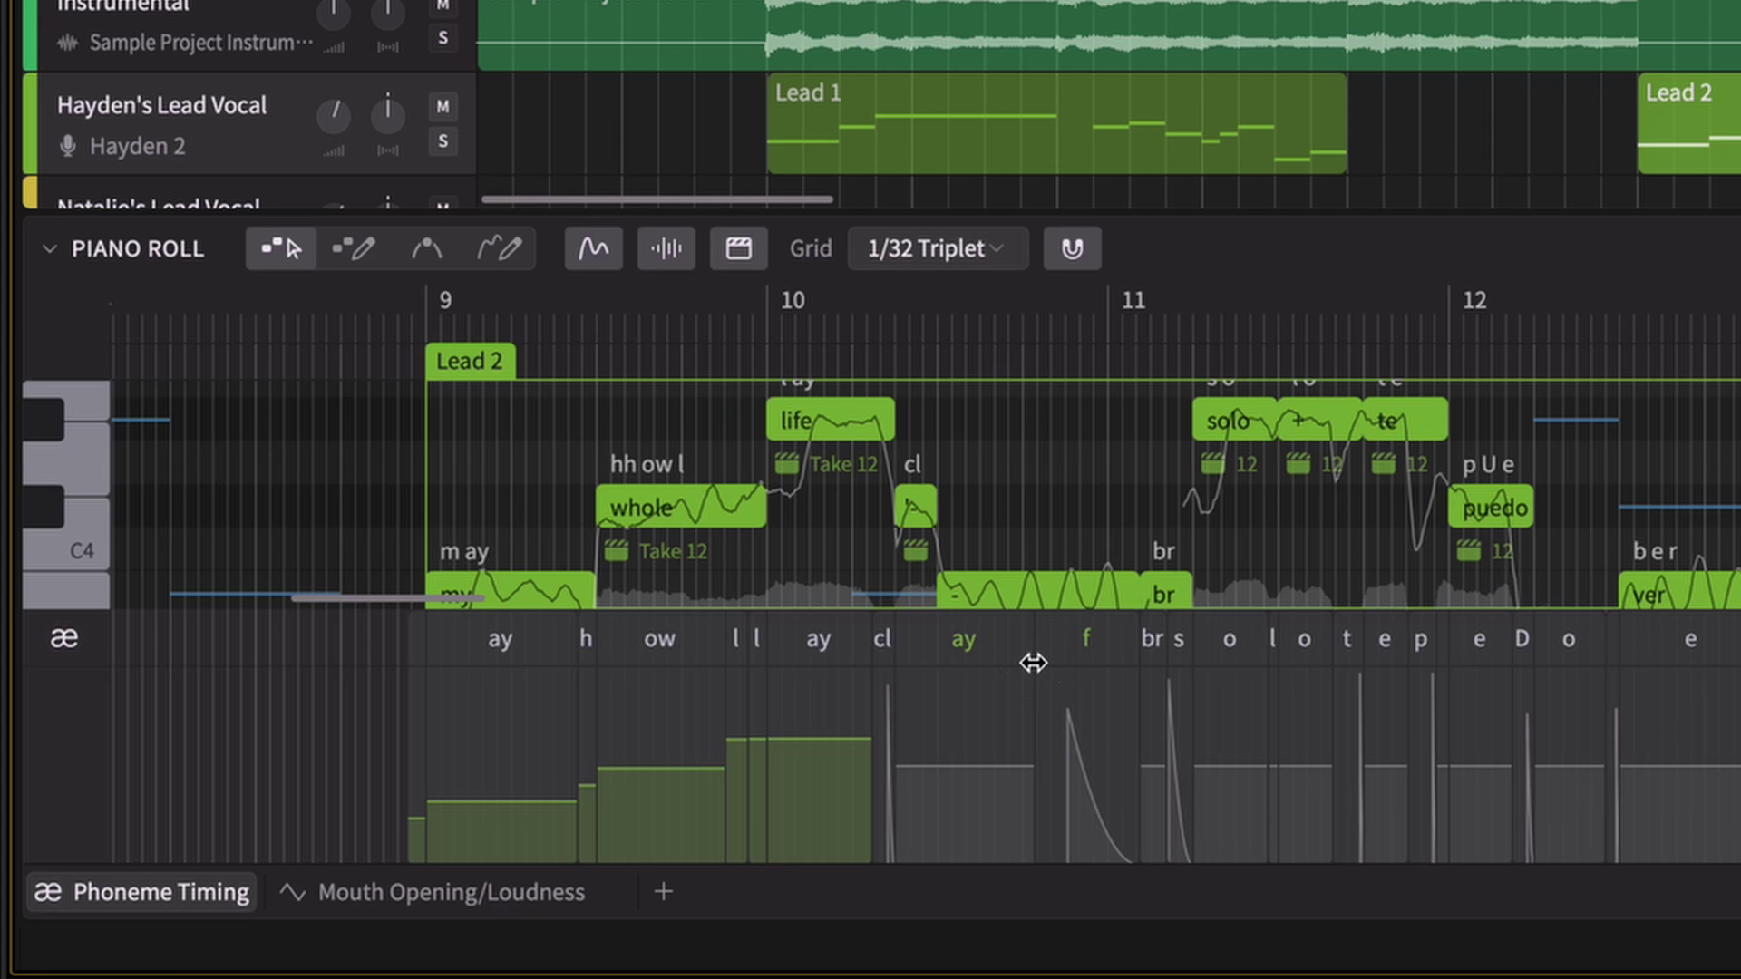
pyautogui.moveTo(1195, 643); pyautogui.dragTo(425, 884)
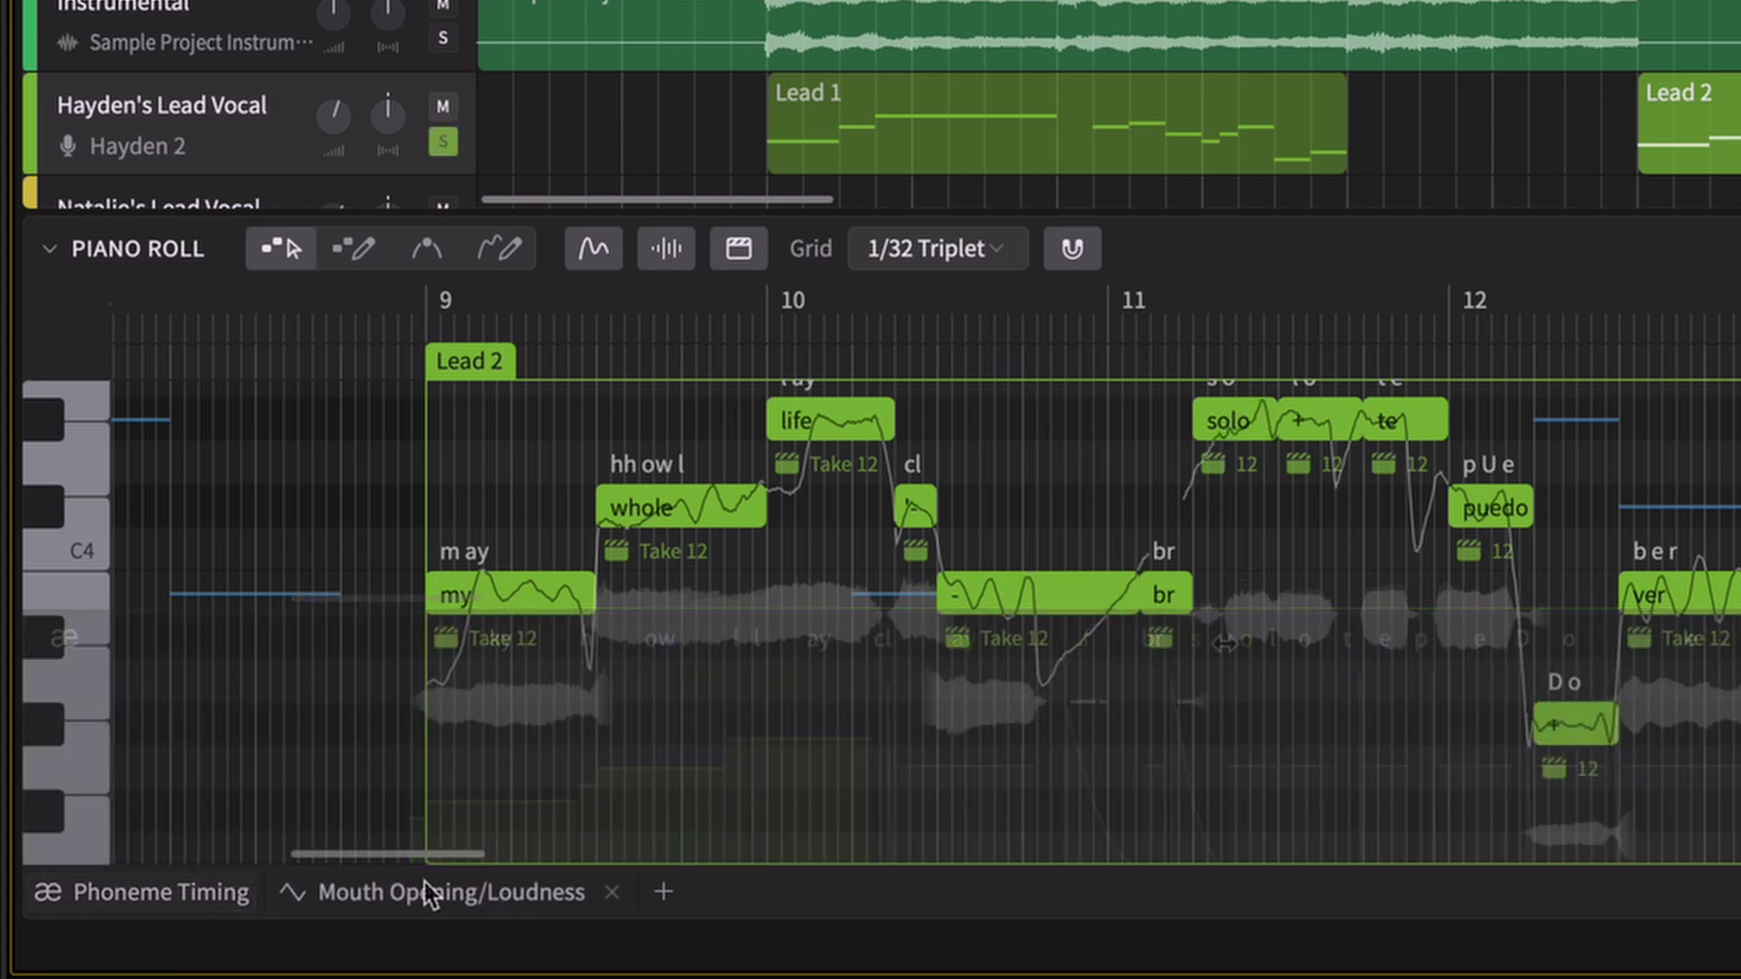
# Step: Add pitch control points near "cl" and "br", then hand-draw a rising pitch curve over "my whole life"
pyautogui.click(426, 250)
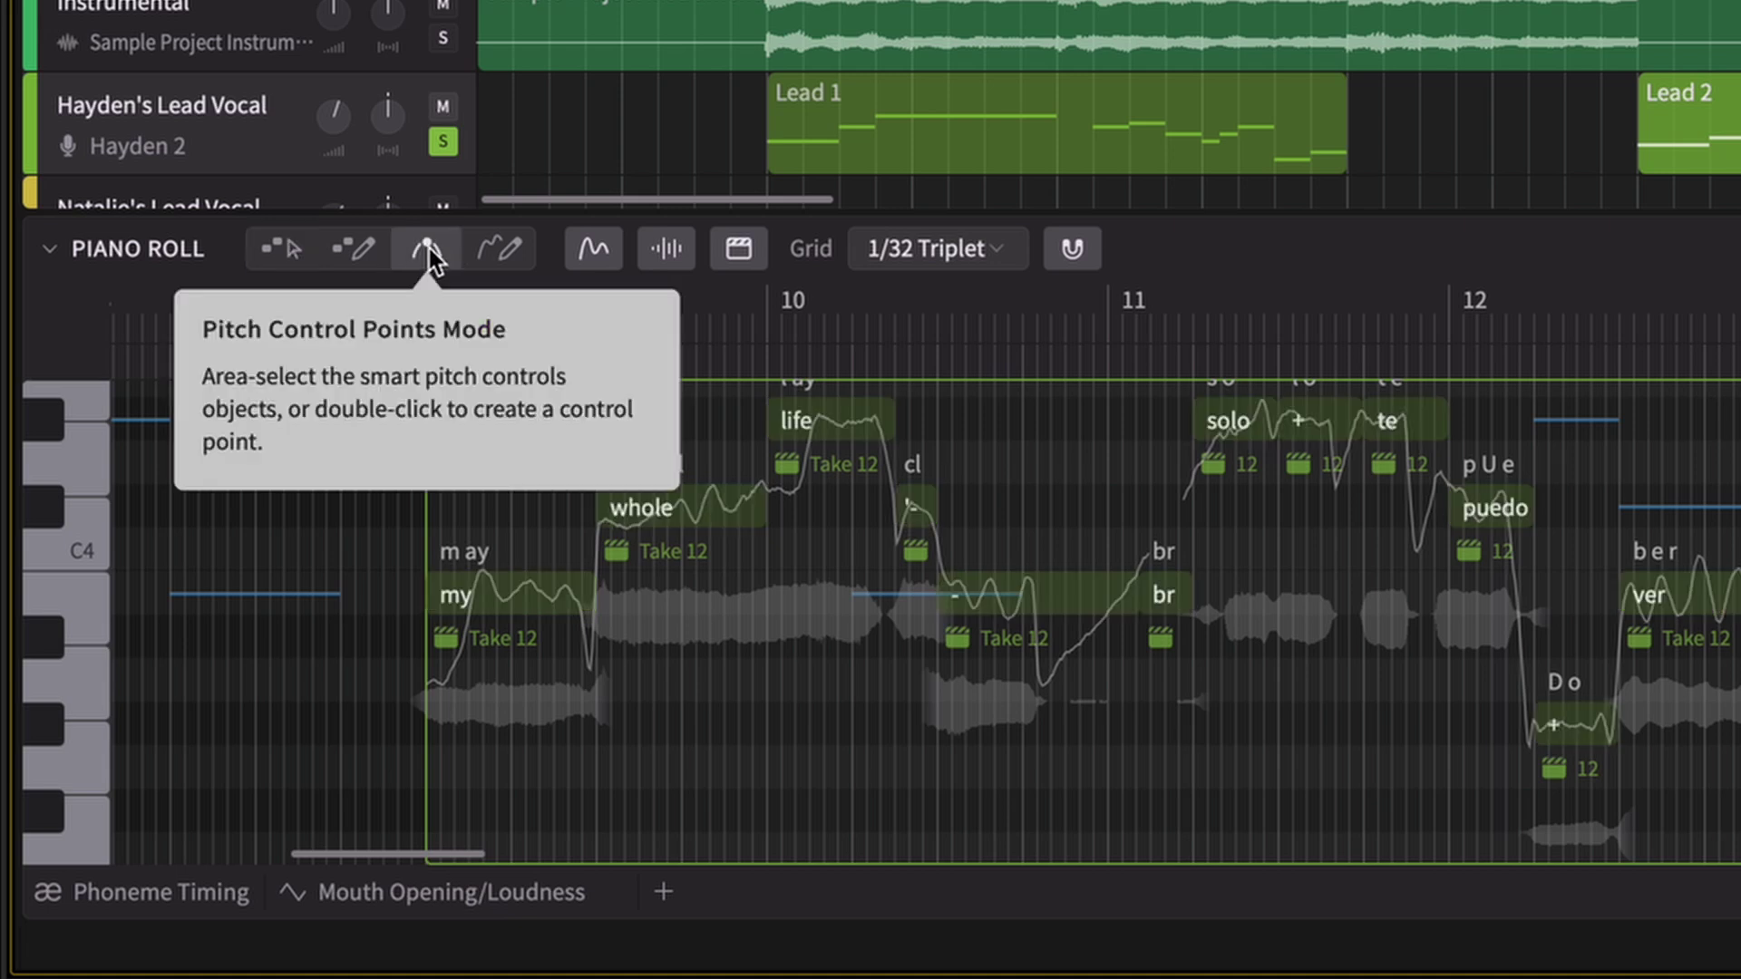
pyautogui.click(1073, 504)
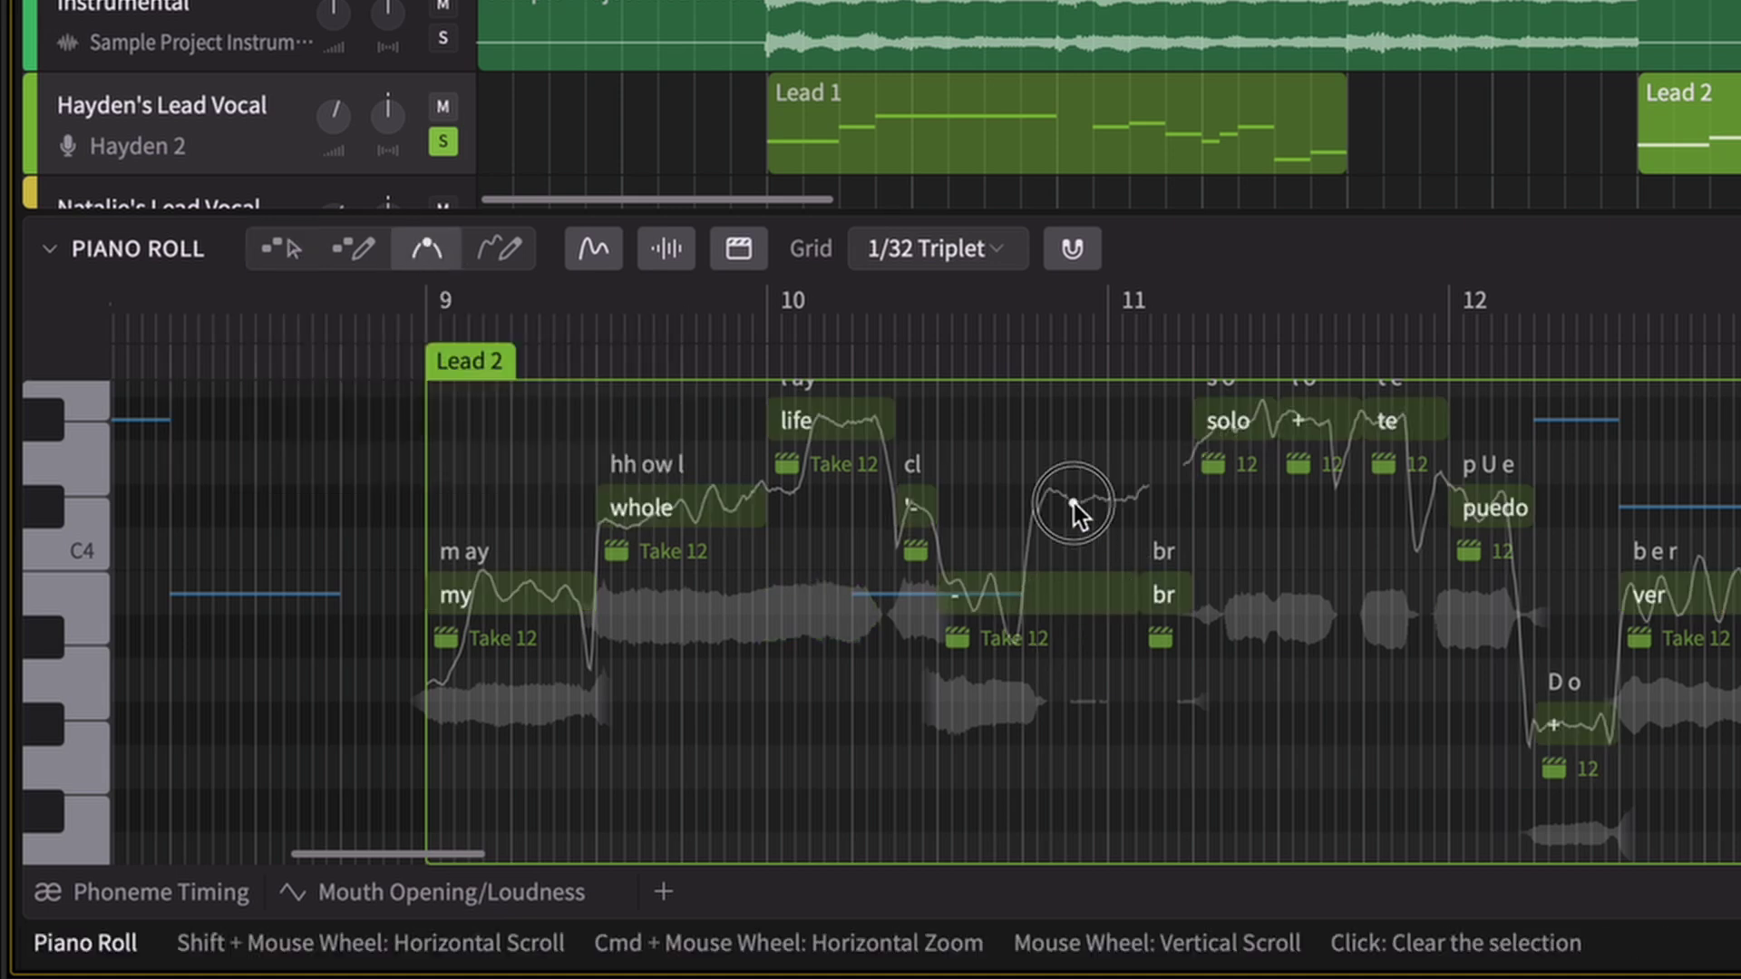
pyautogui.click(966, 482)
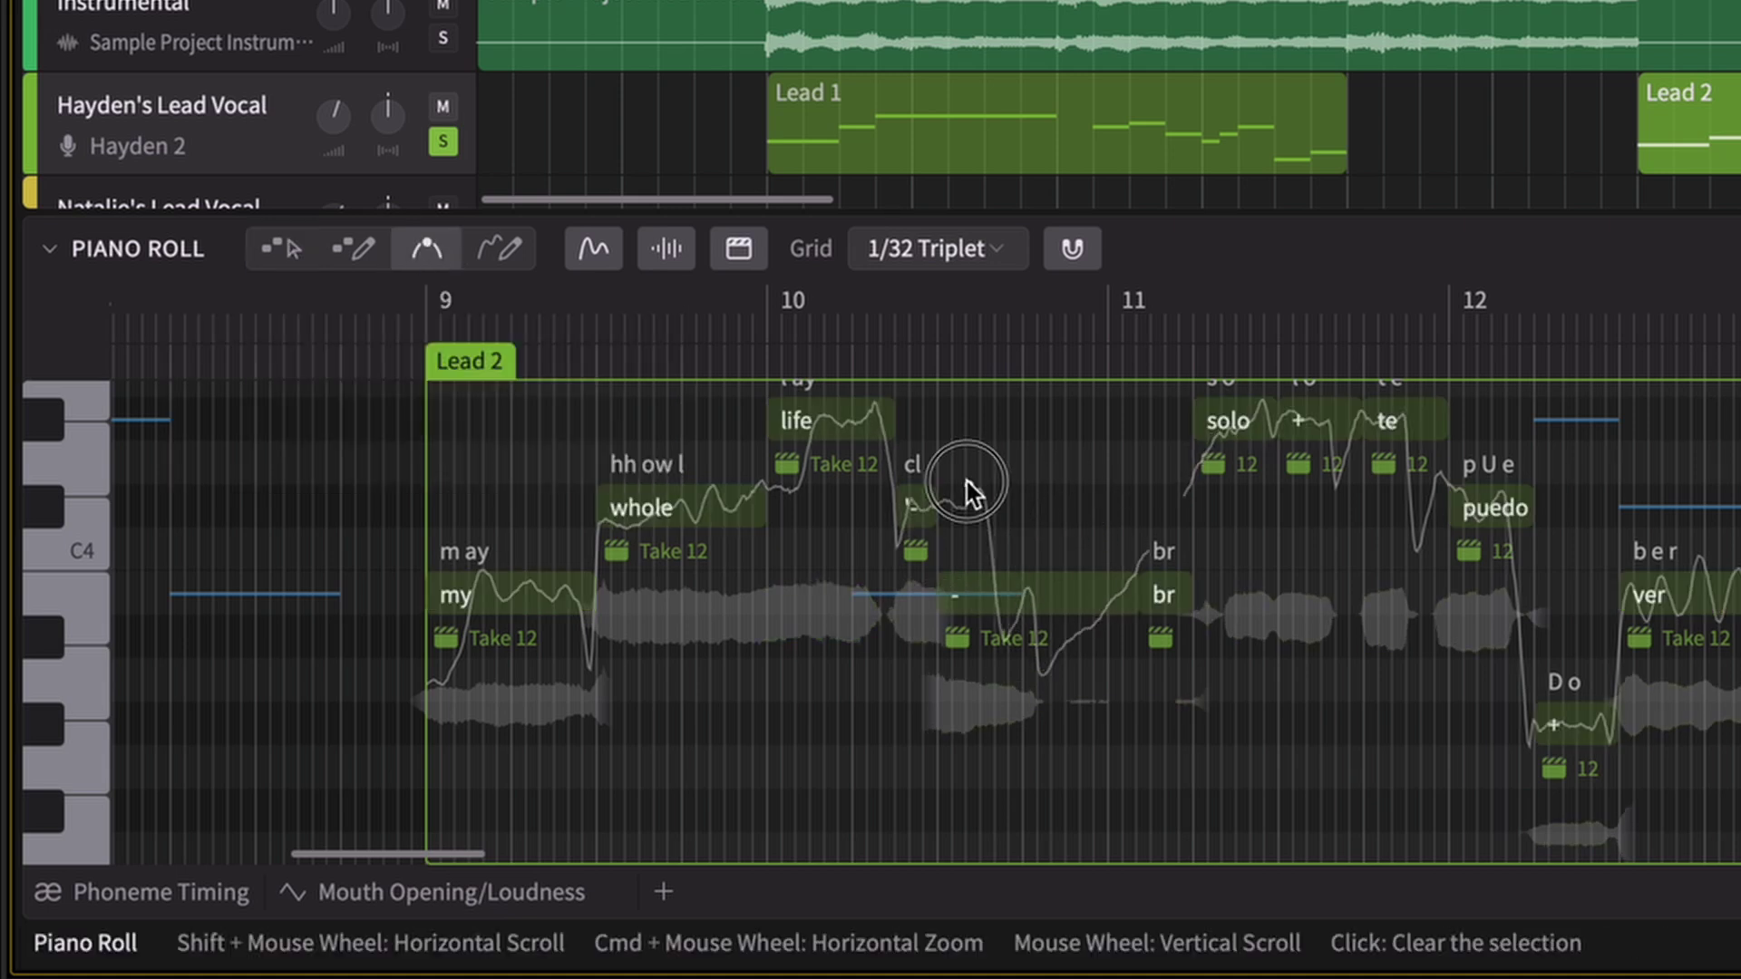
pyautogui.click(1408, 493)
pyautogui.click(498, 249)
pyautogui.moveTo(531, 587)
pyautogui.mouseDown()
pyautogui.moveTo(607, 504)
pyautogui.moveTo(739, 514)
pyautogui.moveTo(814, 428)
pyautogui.moveTo(906, 475)
pyautogui.moveTo(952, 577)
pyautogui.moveTo(1151, 587)
pyautogui.mouseUp()
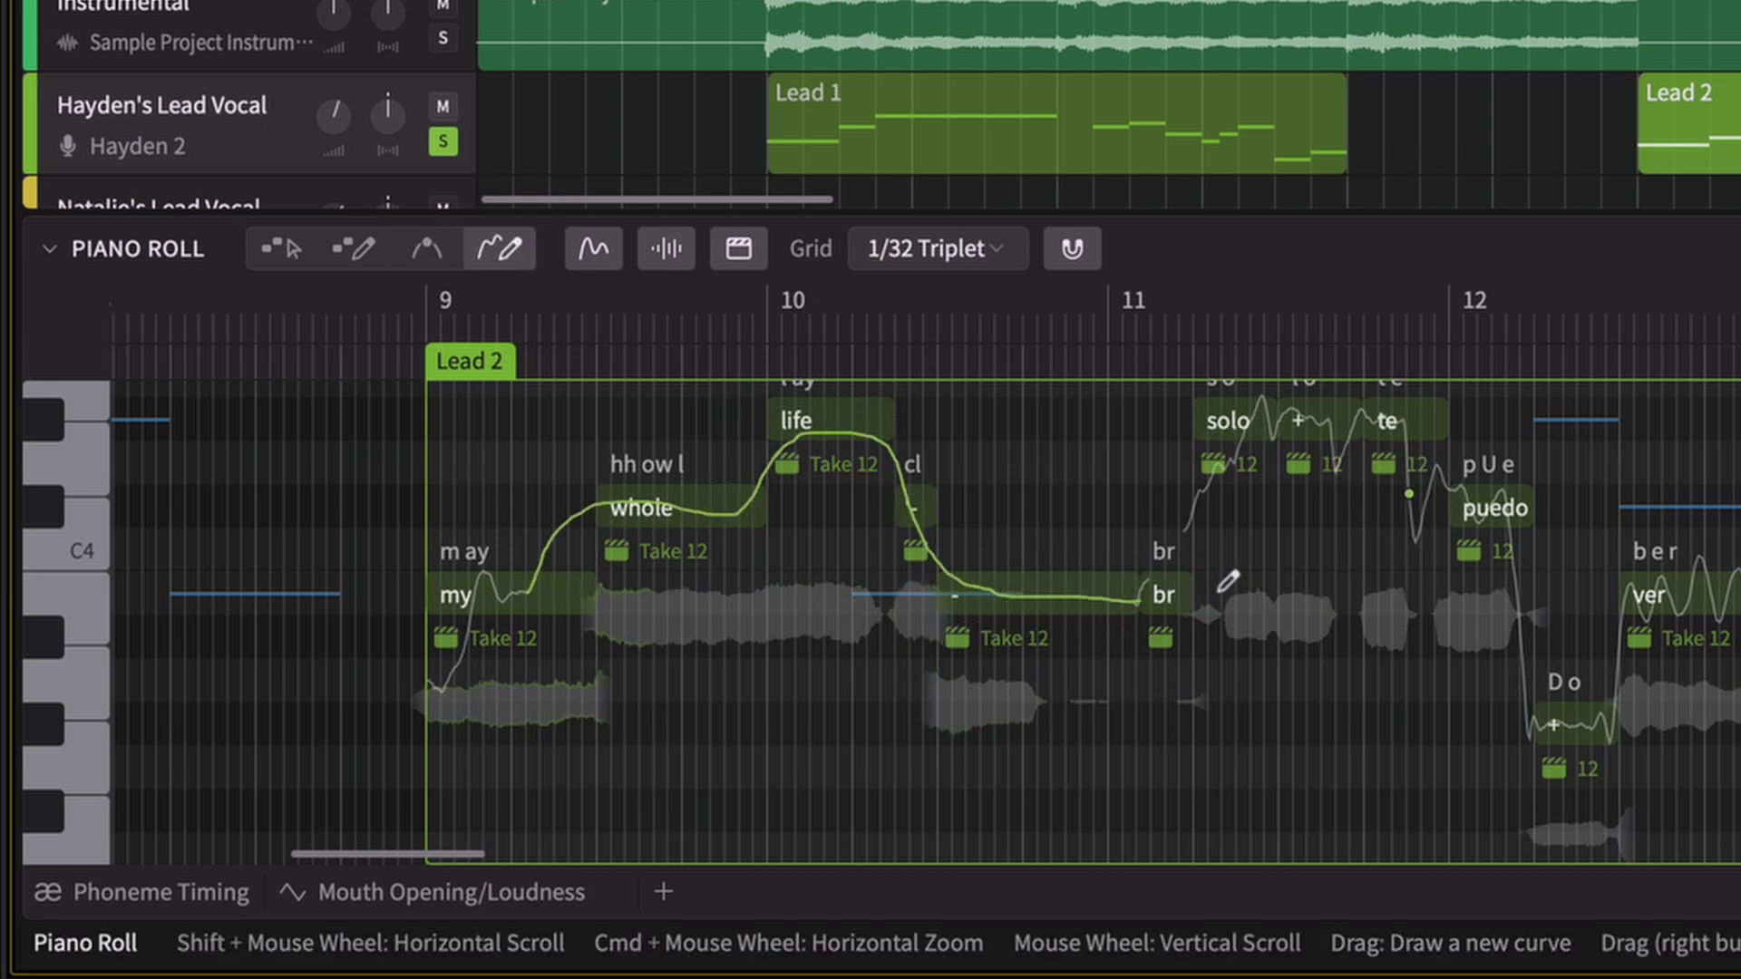